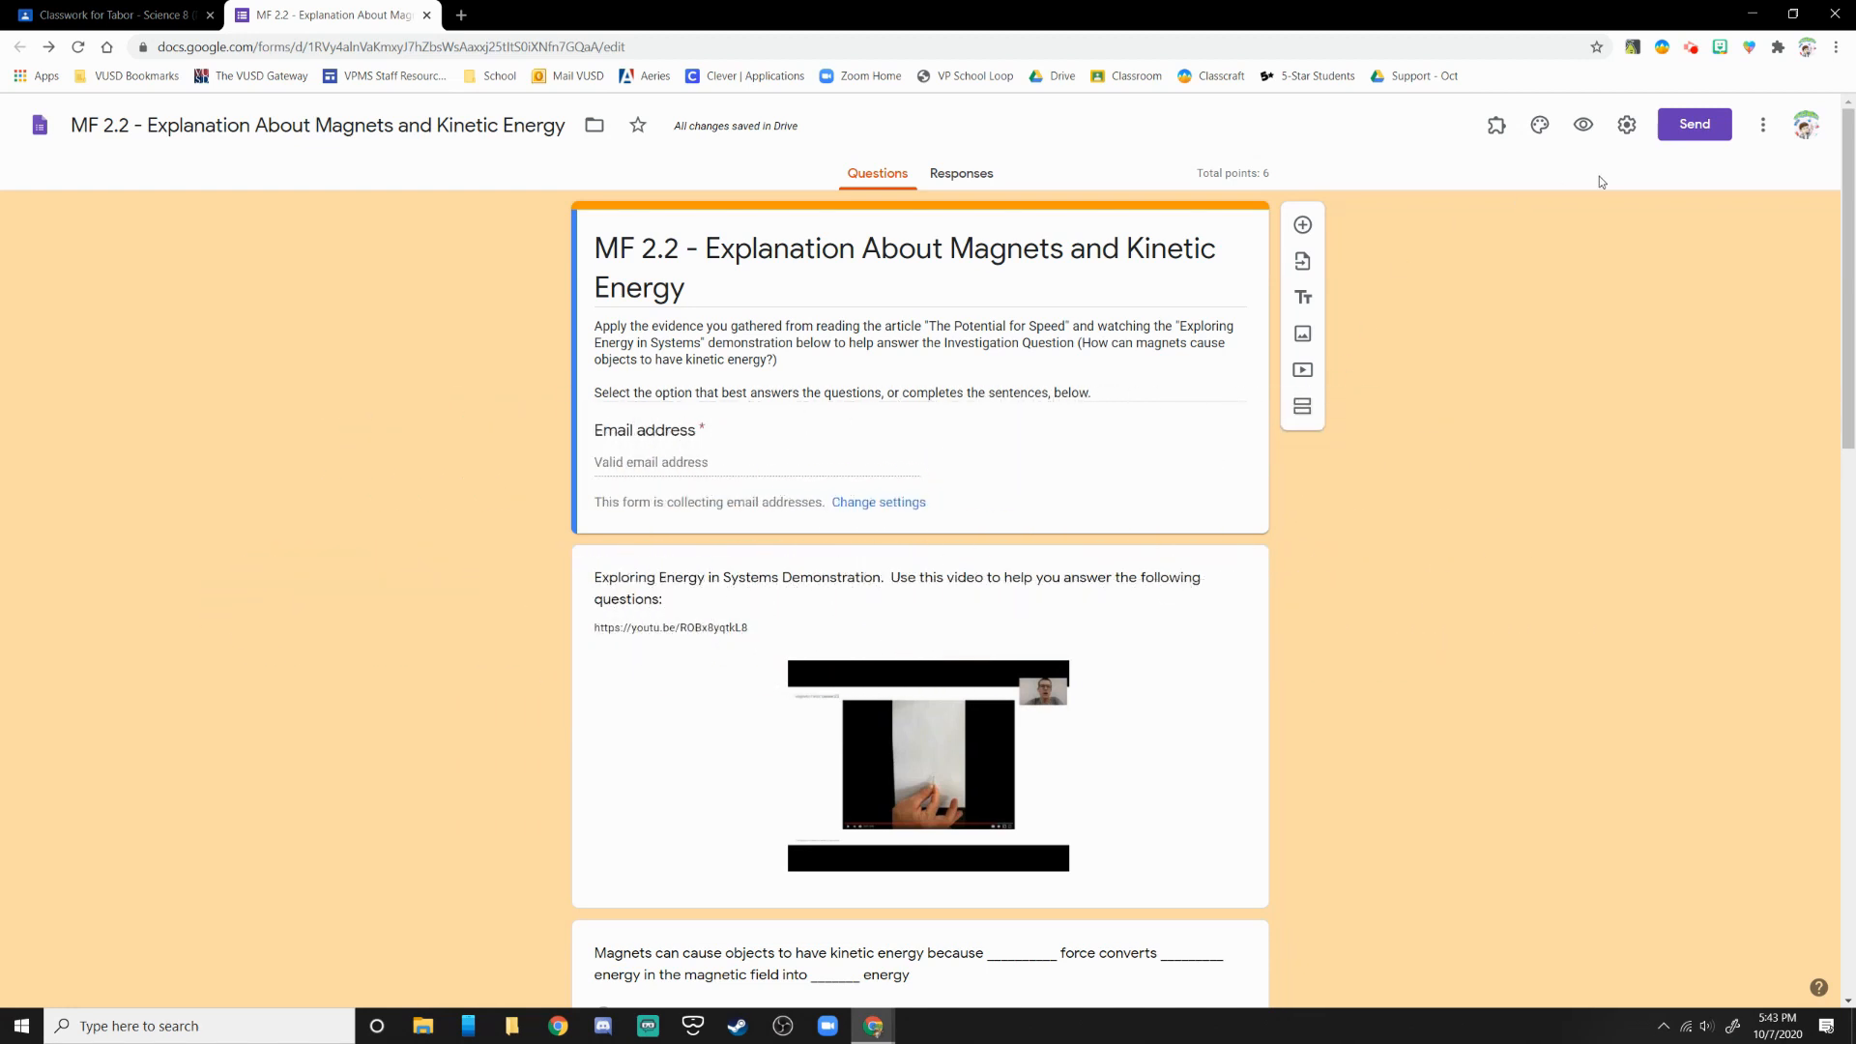
Step: Turn on "Make this a quiz" in the form's settings
left_click(1626, 129)
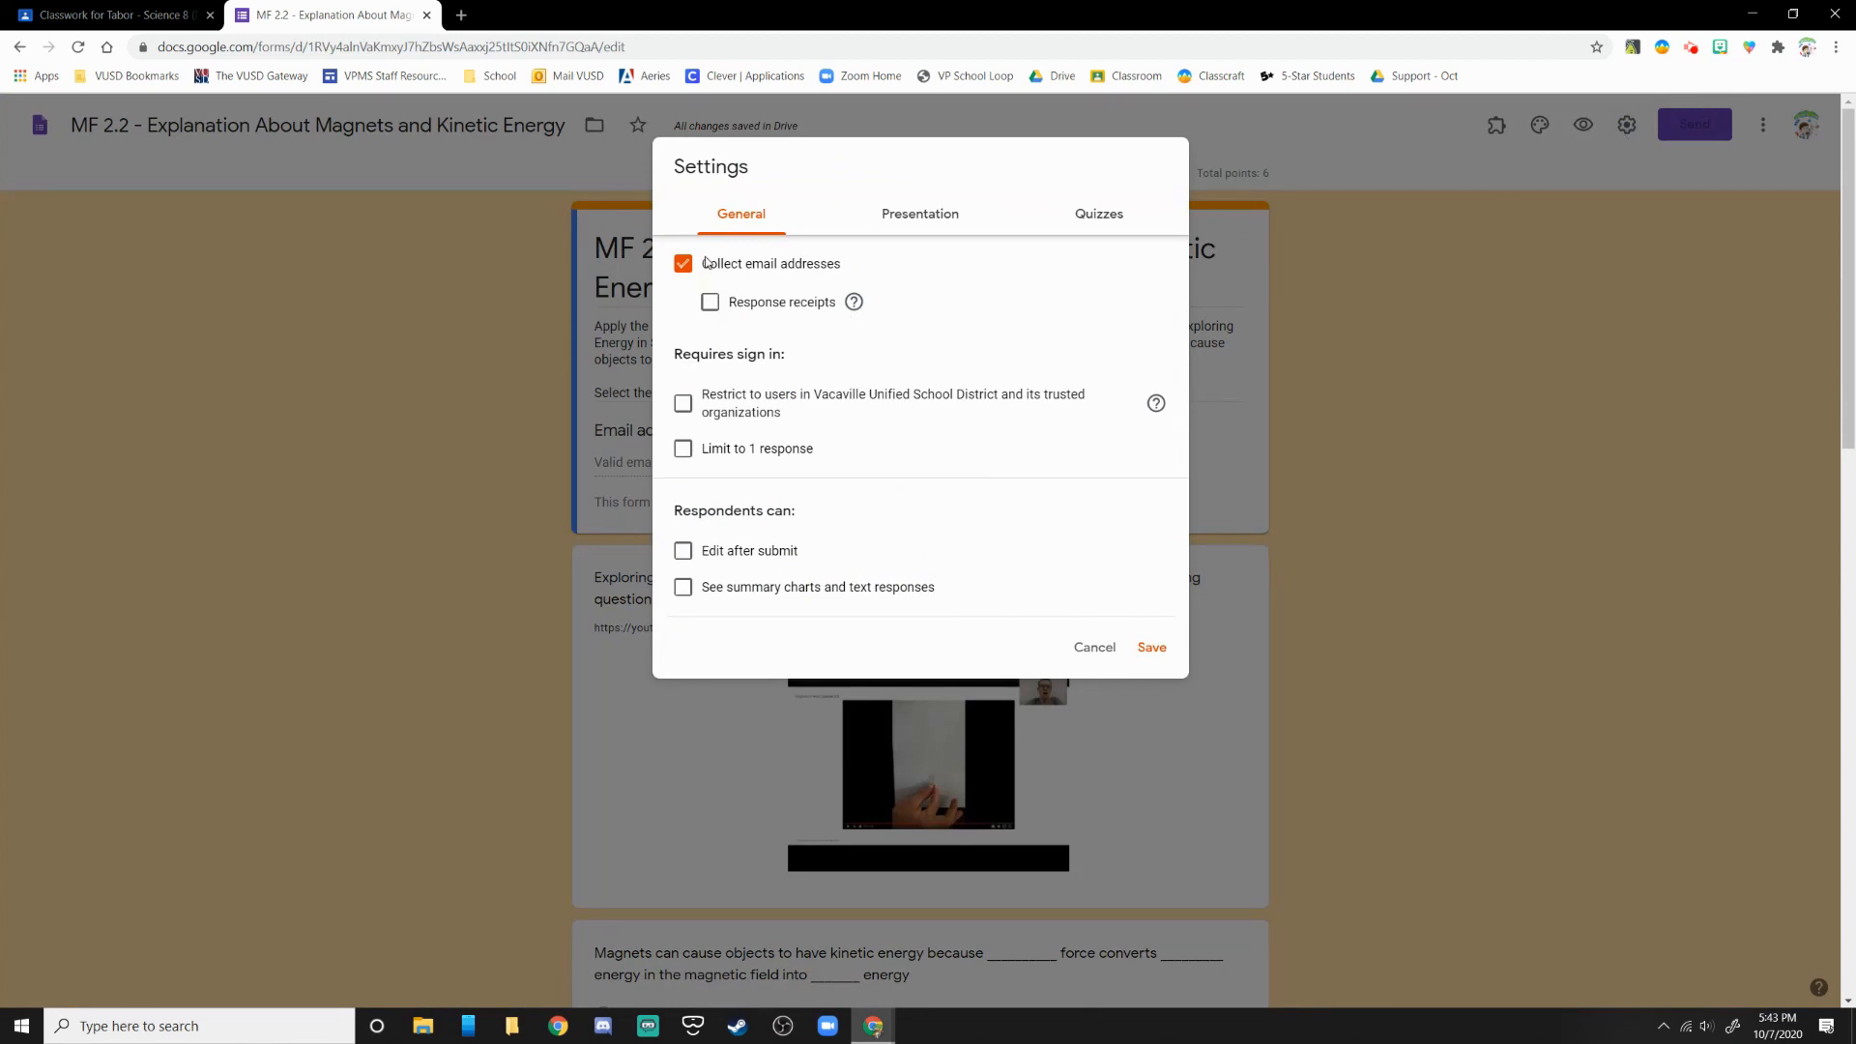
left_click(1102, 230)
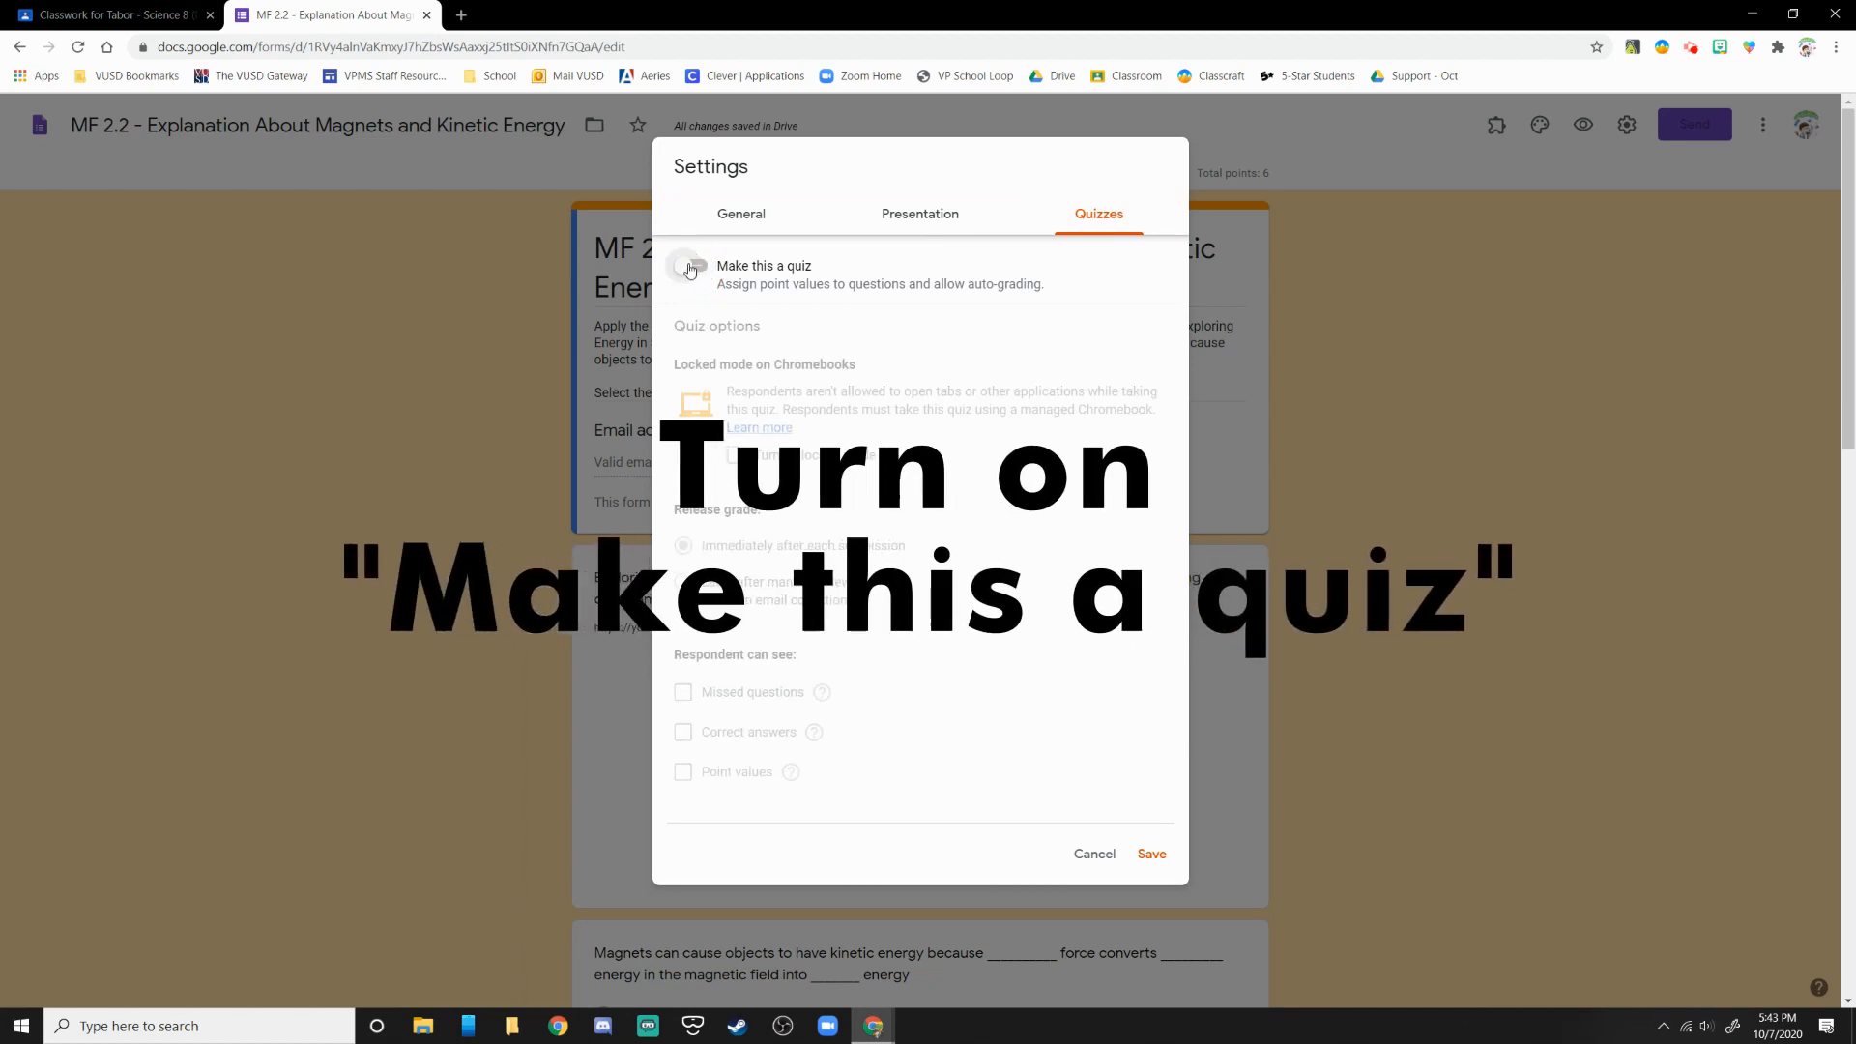
left_click(694, 269)
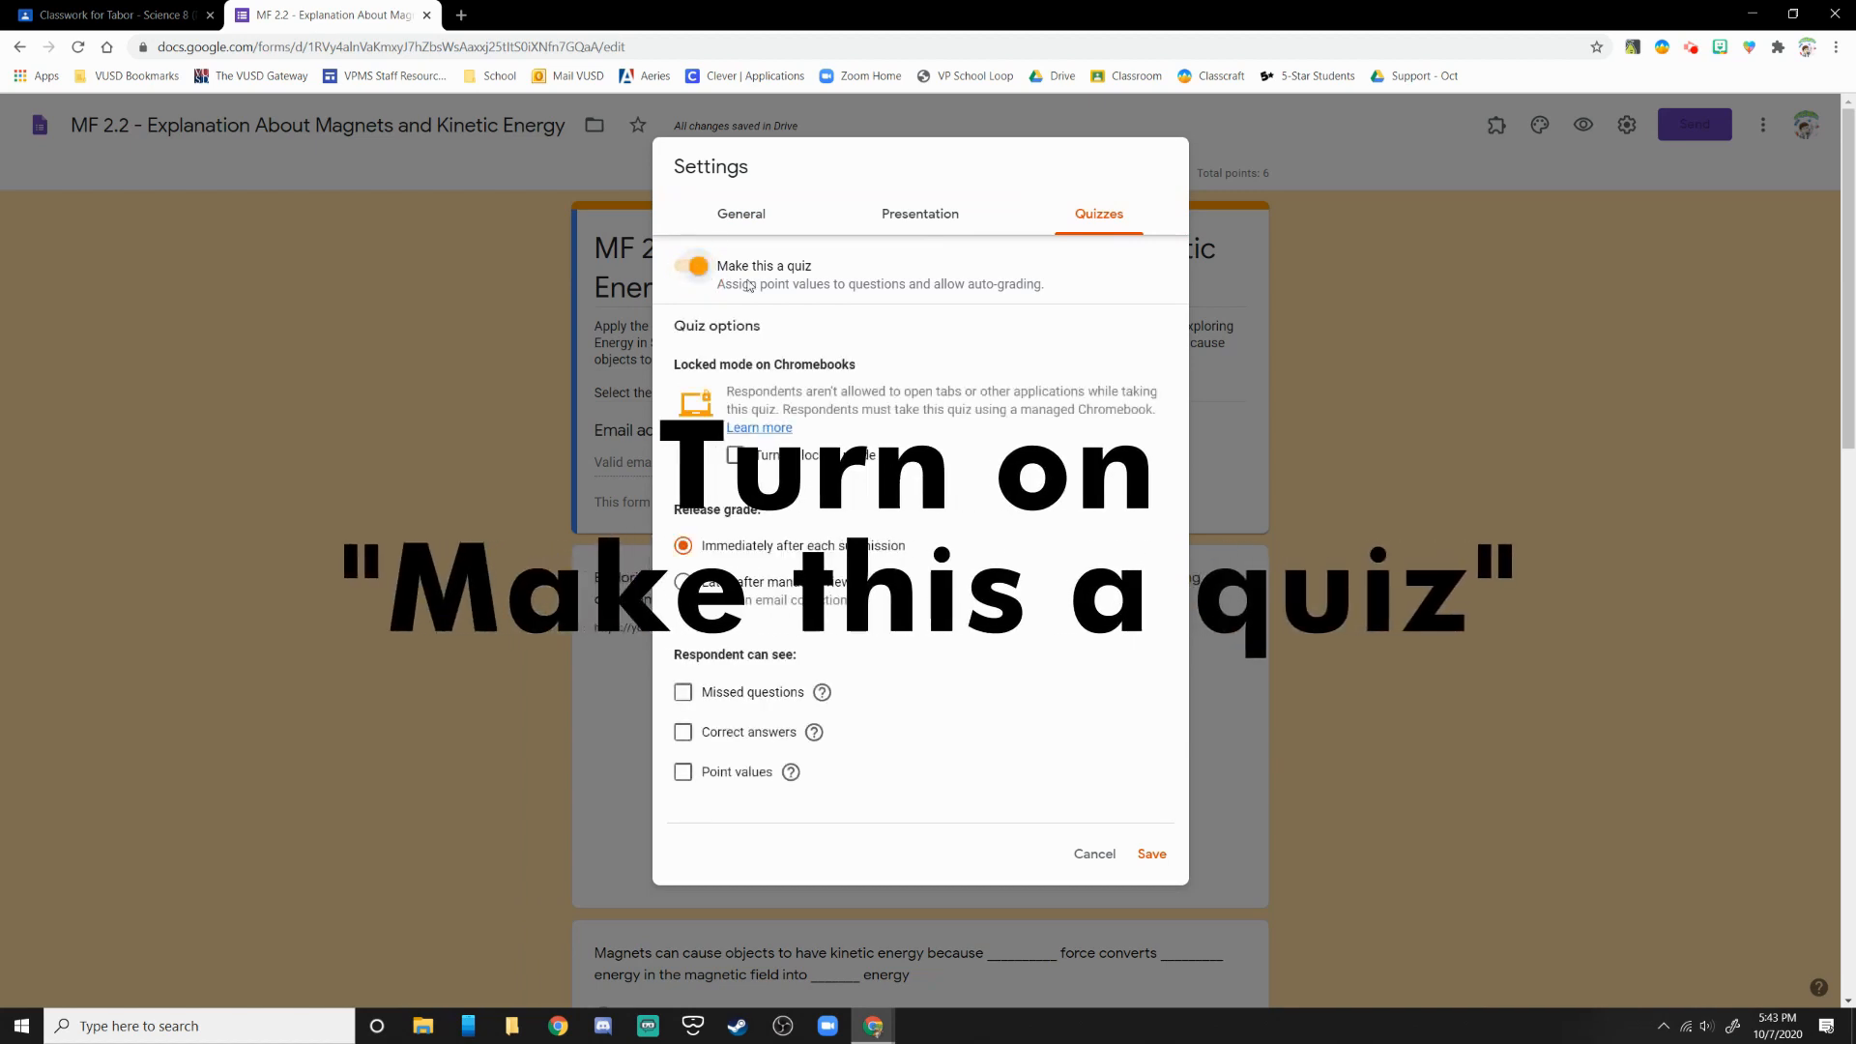
Step: Restrict the form to Vacaville Unified School District users and limit it to 1 response per person
left_click(732, 220)
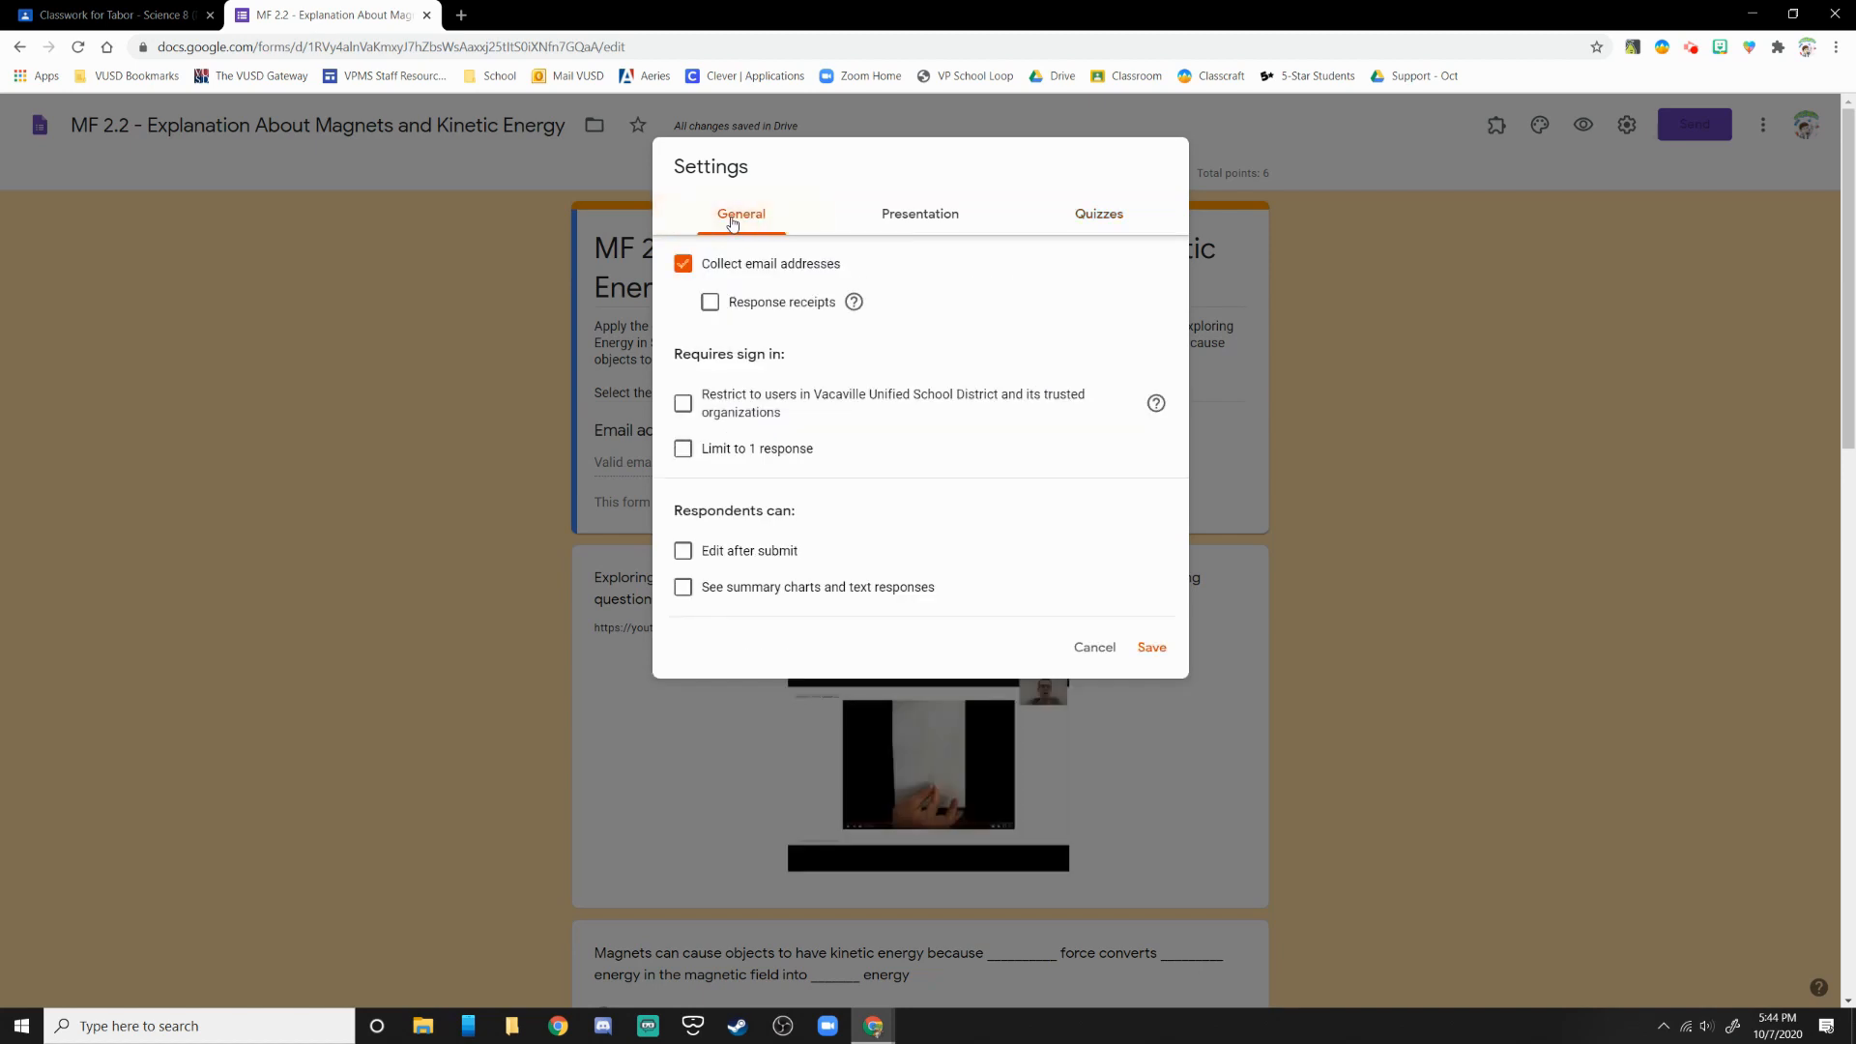
left_click(684, 406)
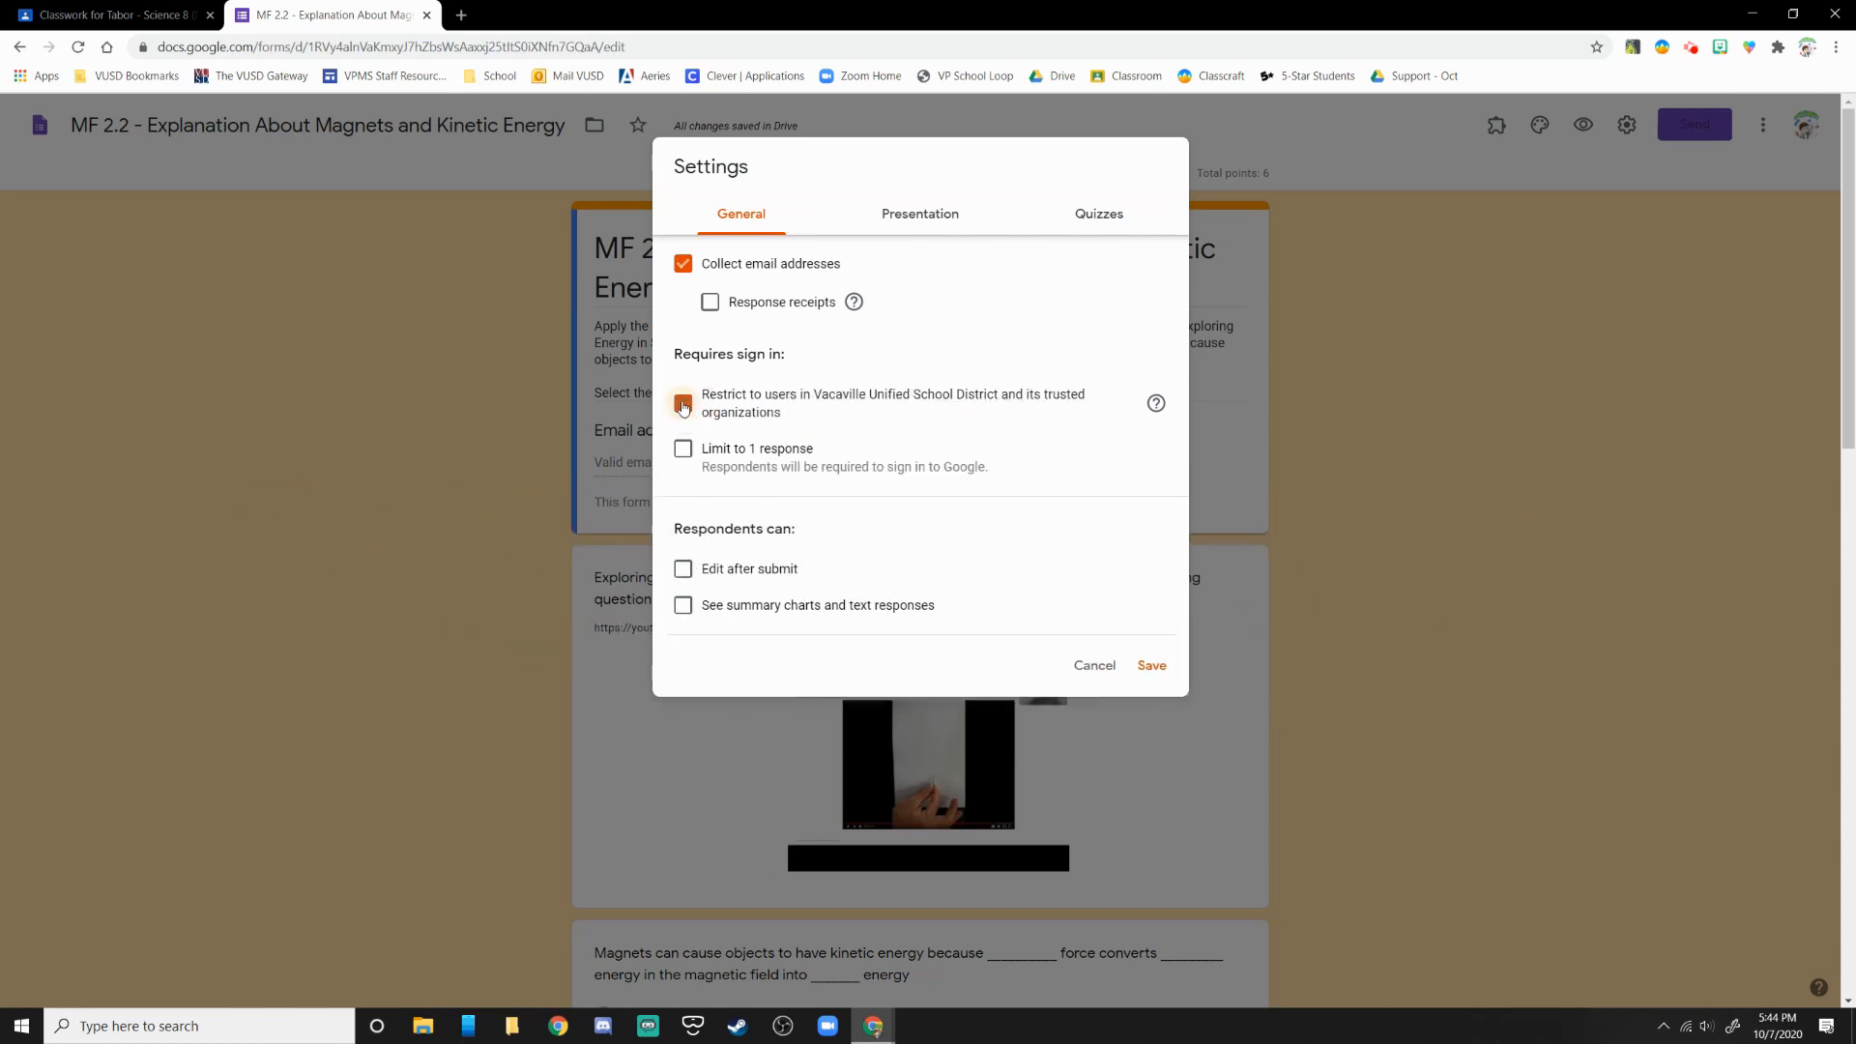
left_click(685, 451)
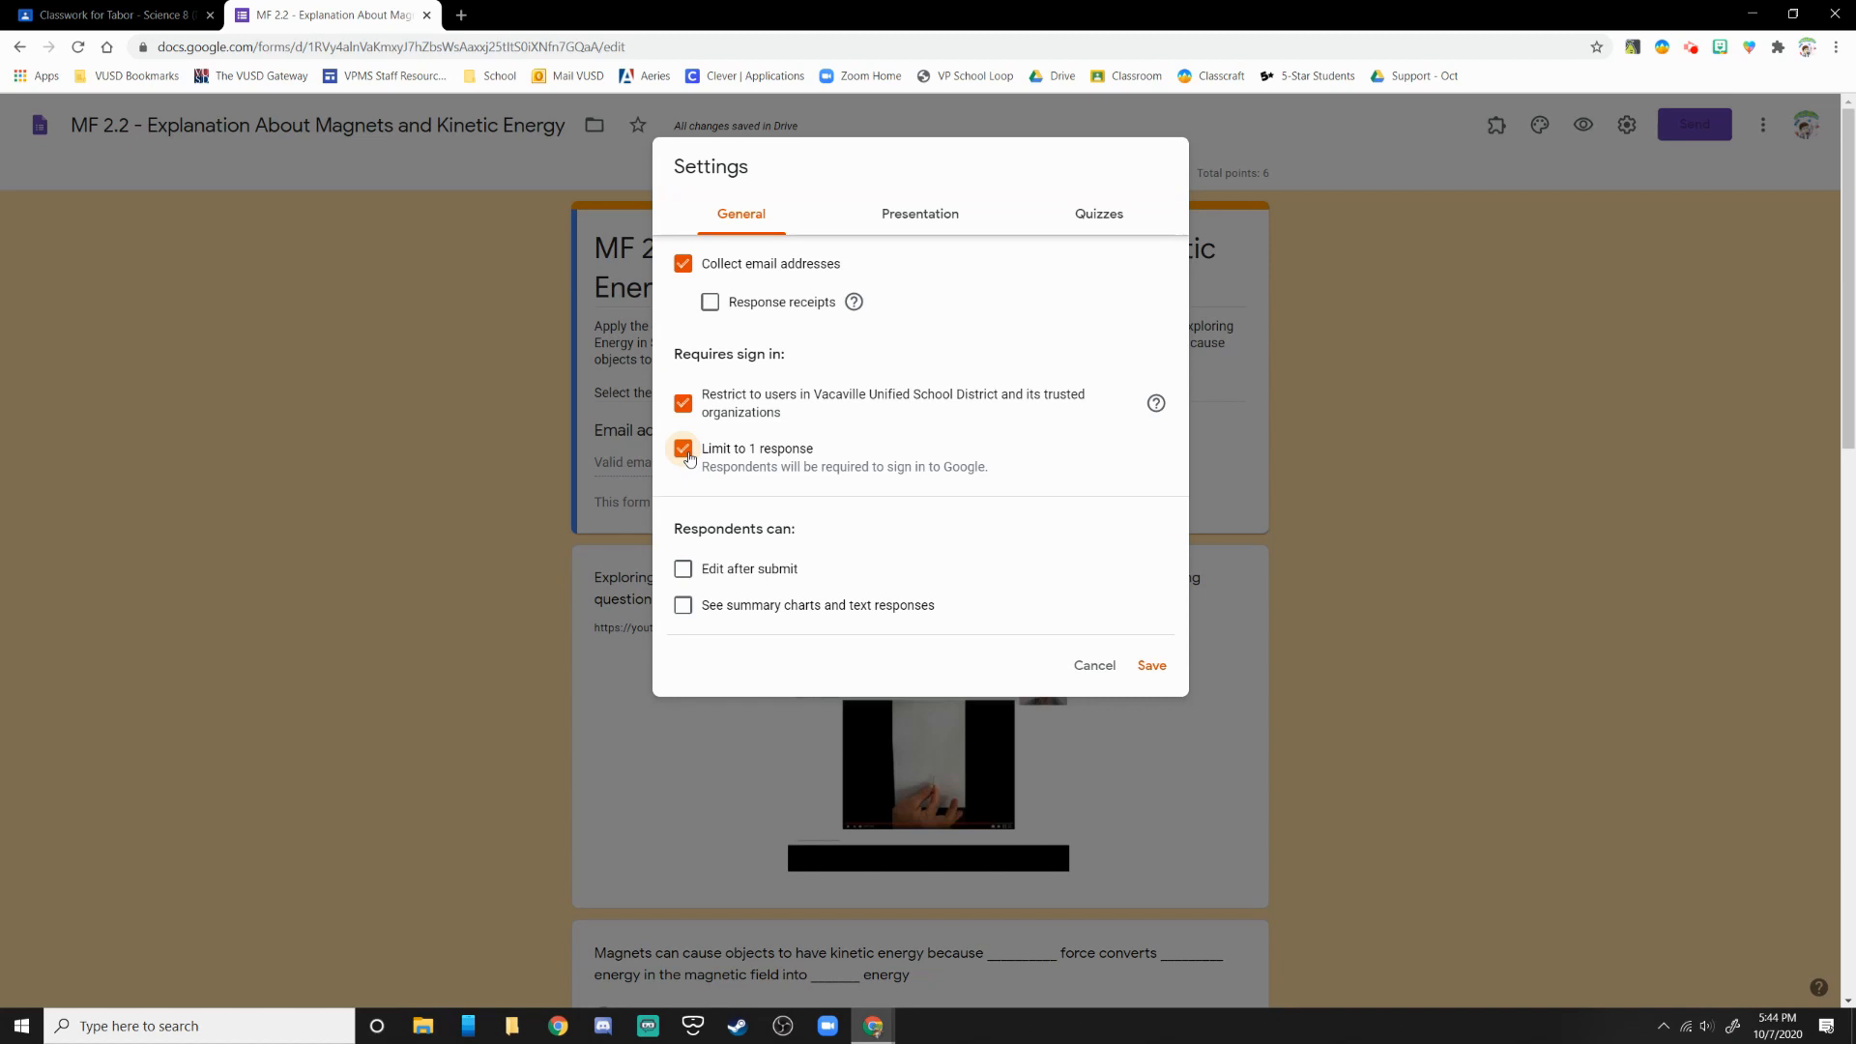
Step: Enable response receipts with the Always option and allow respondents to edit after submitting
left_click(709, 302)
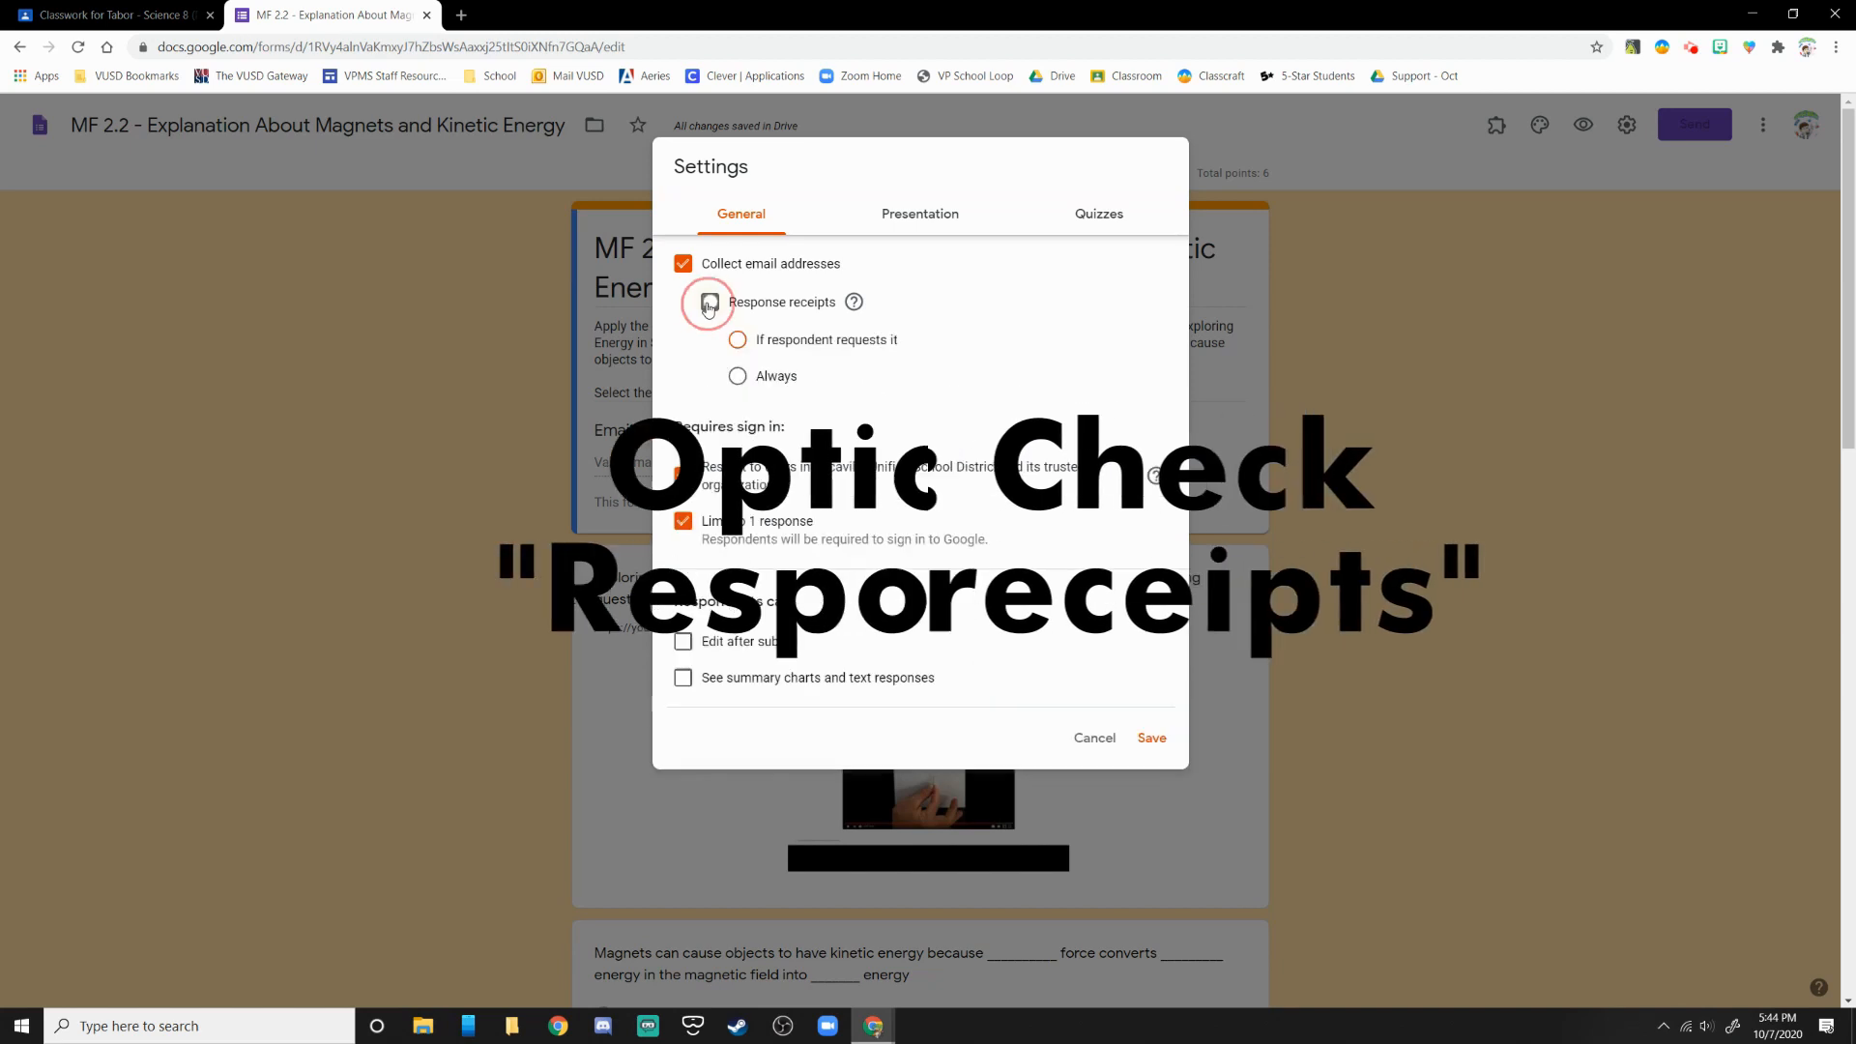
left_click(739, 378)
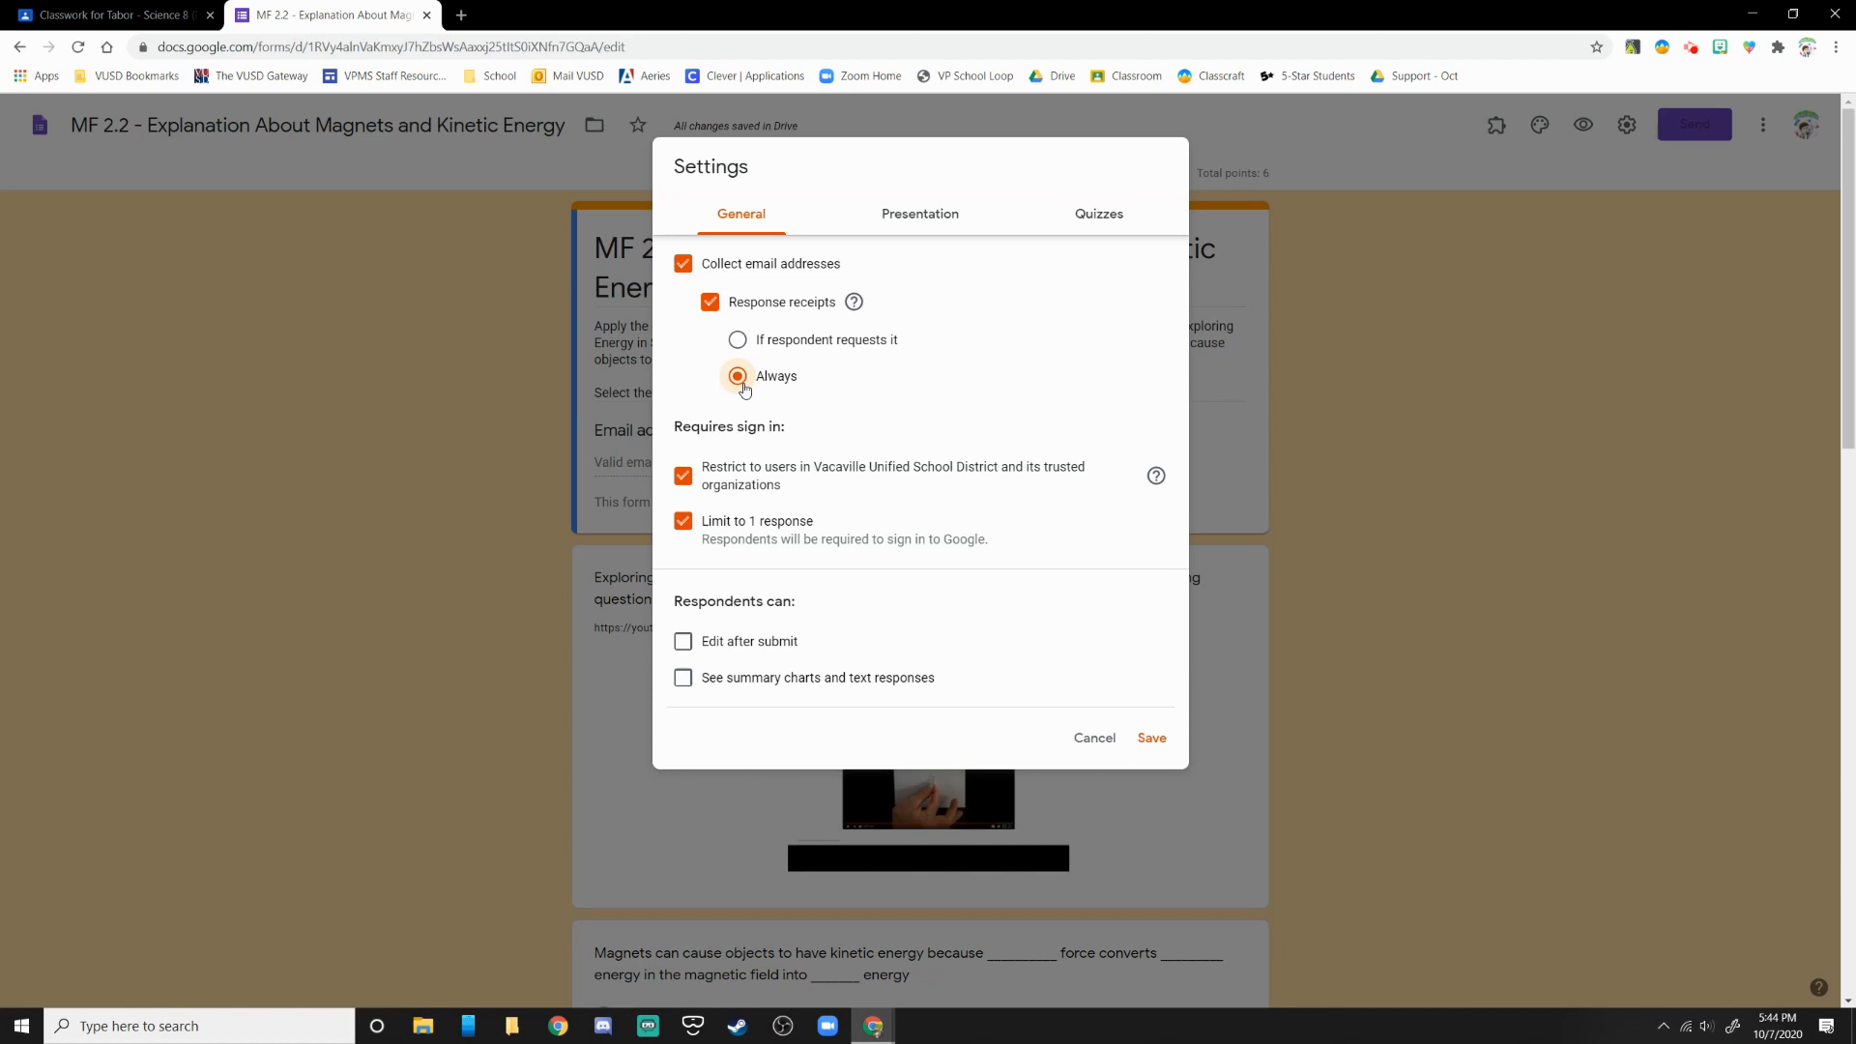
left_click(683, 642)
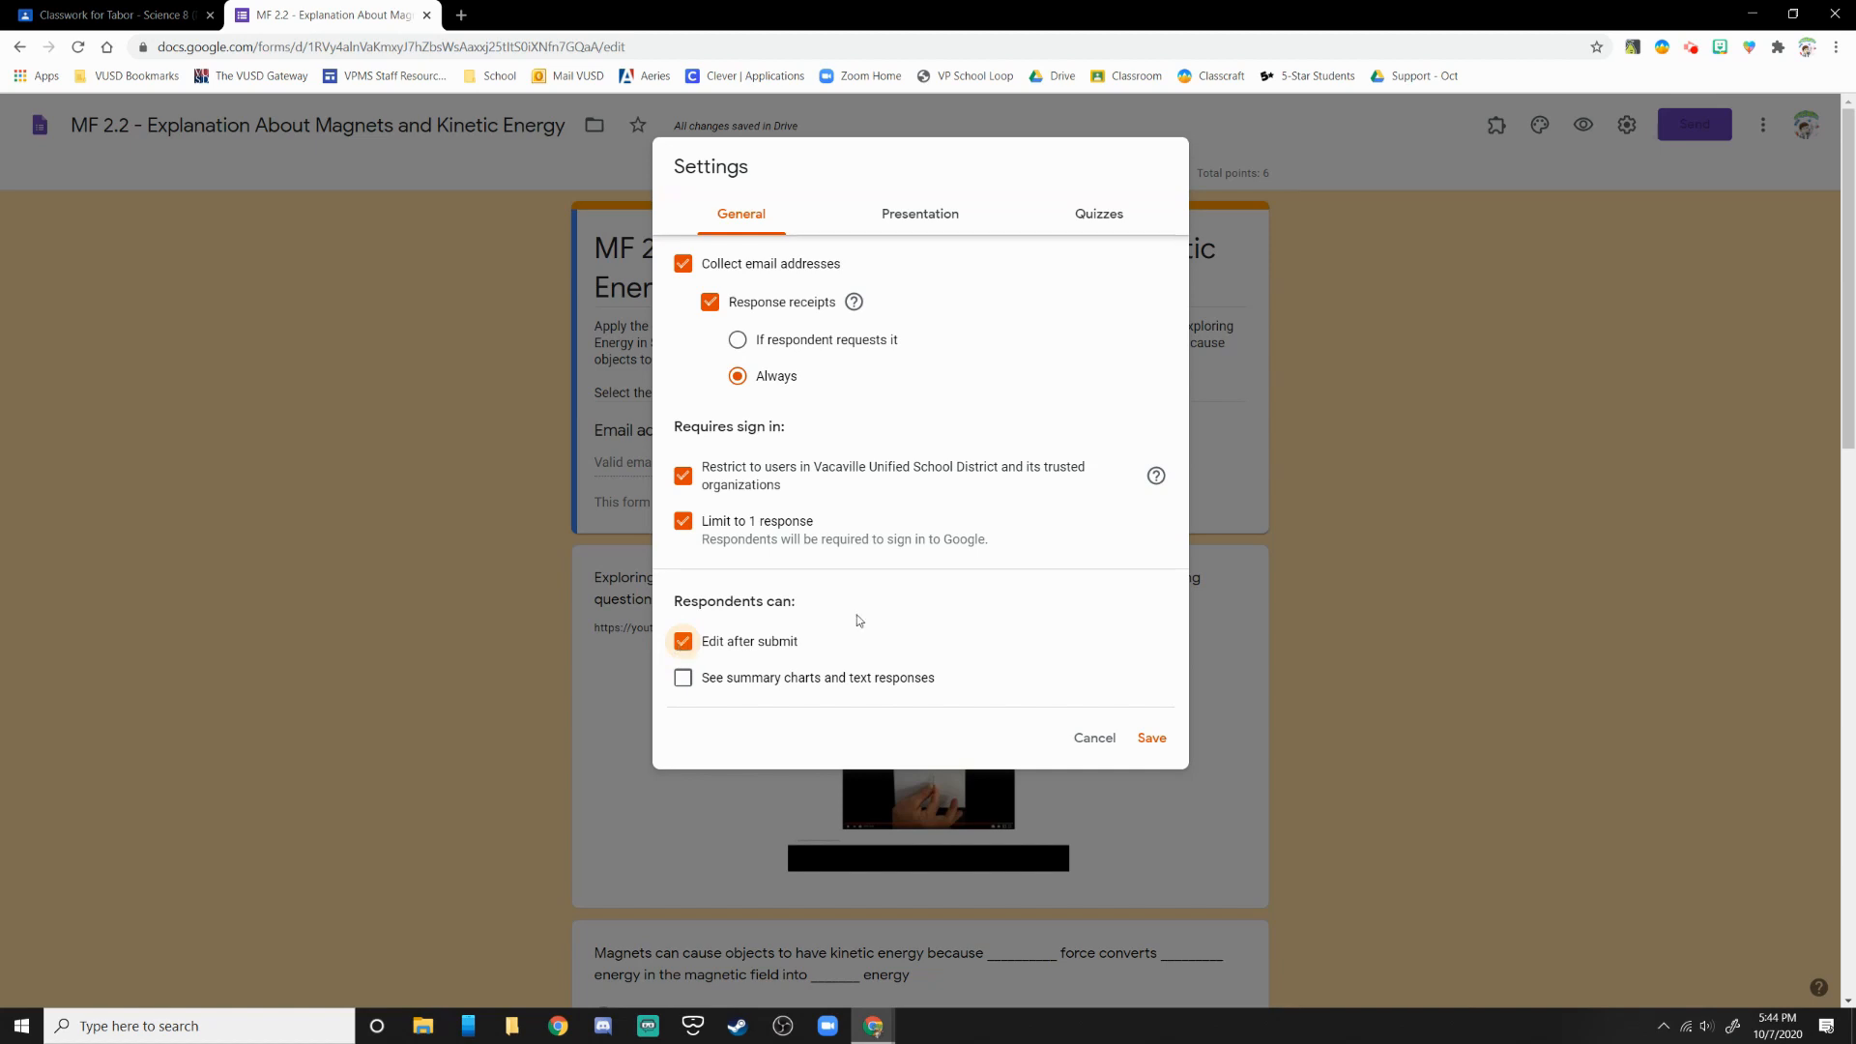
Step: Let respondents see missed questions and point values in the quiz options, and save the form settings
left_click(956, 211)
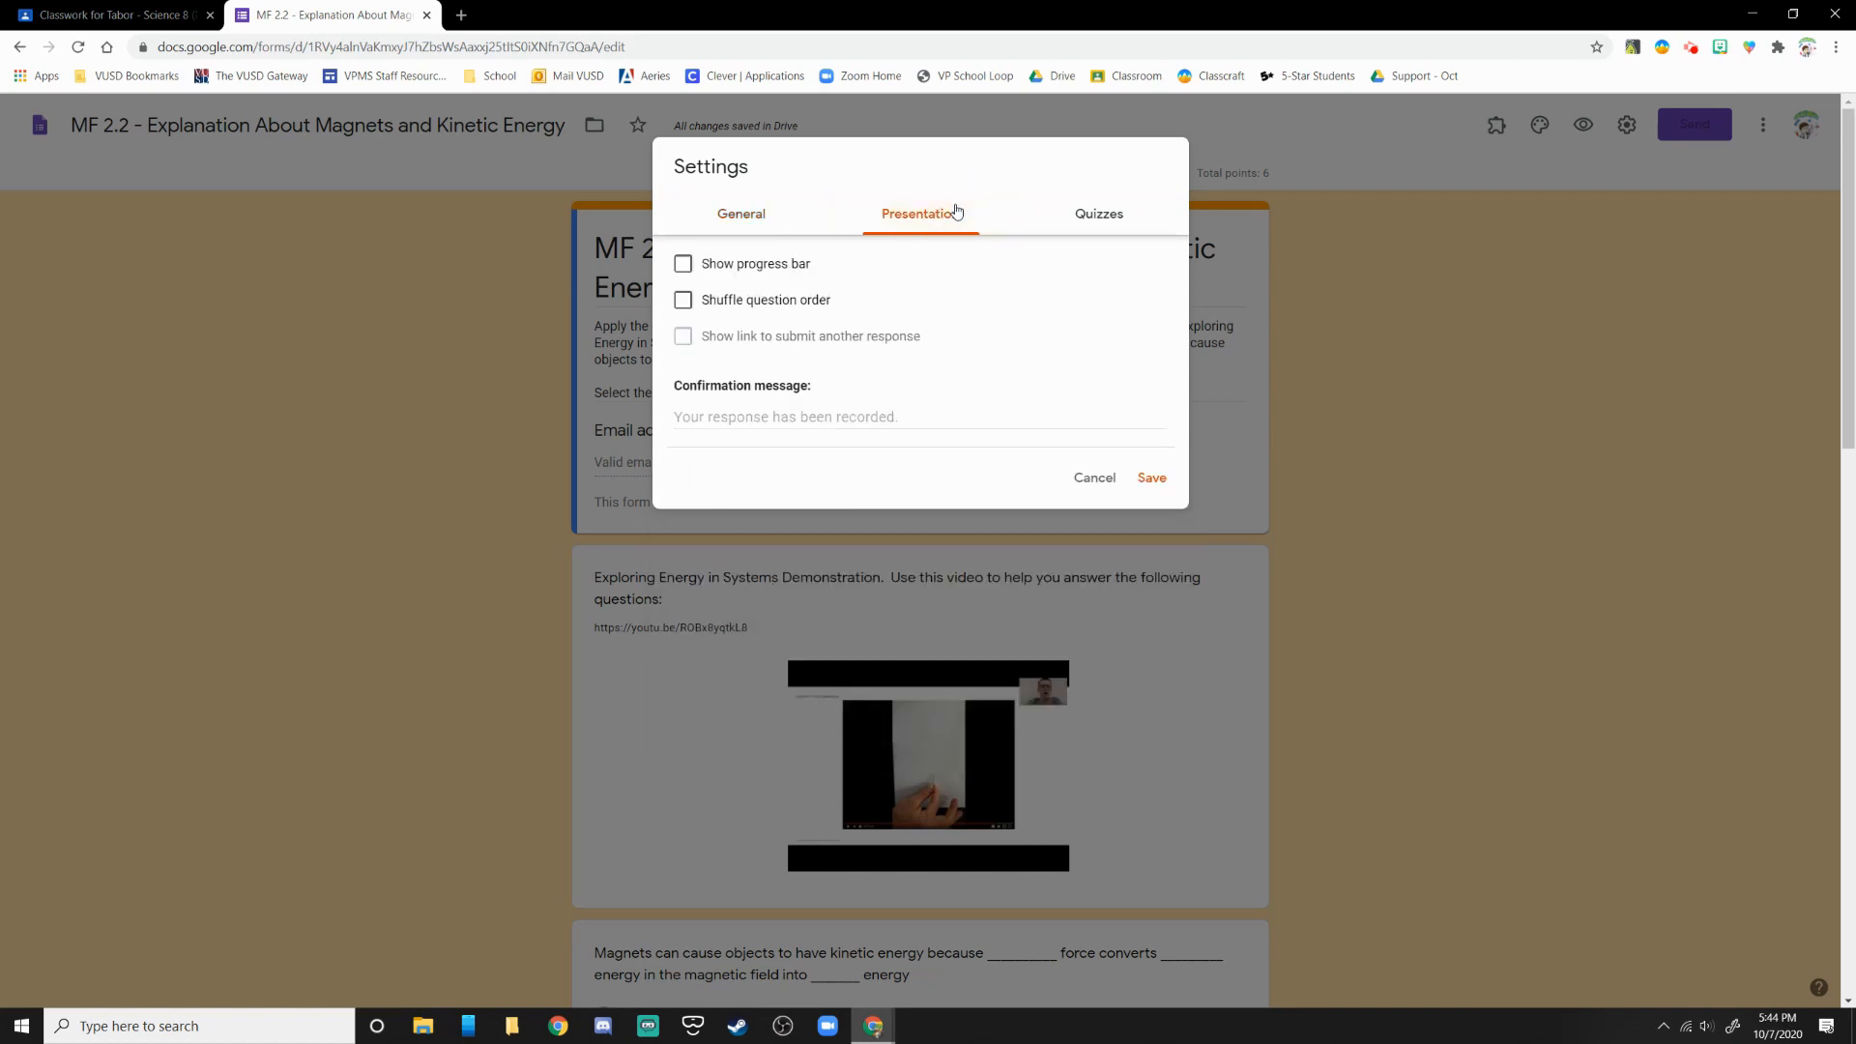
left_click(1108, 226)
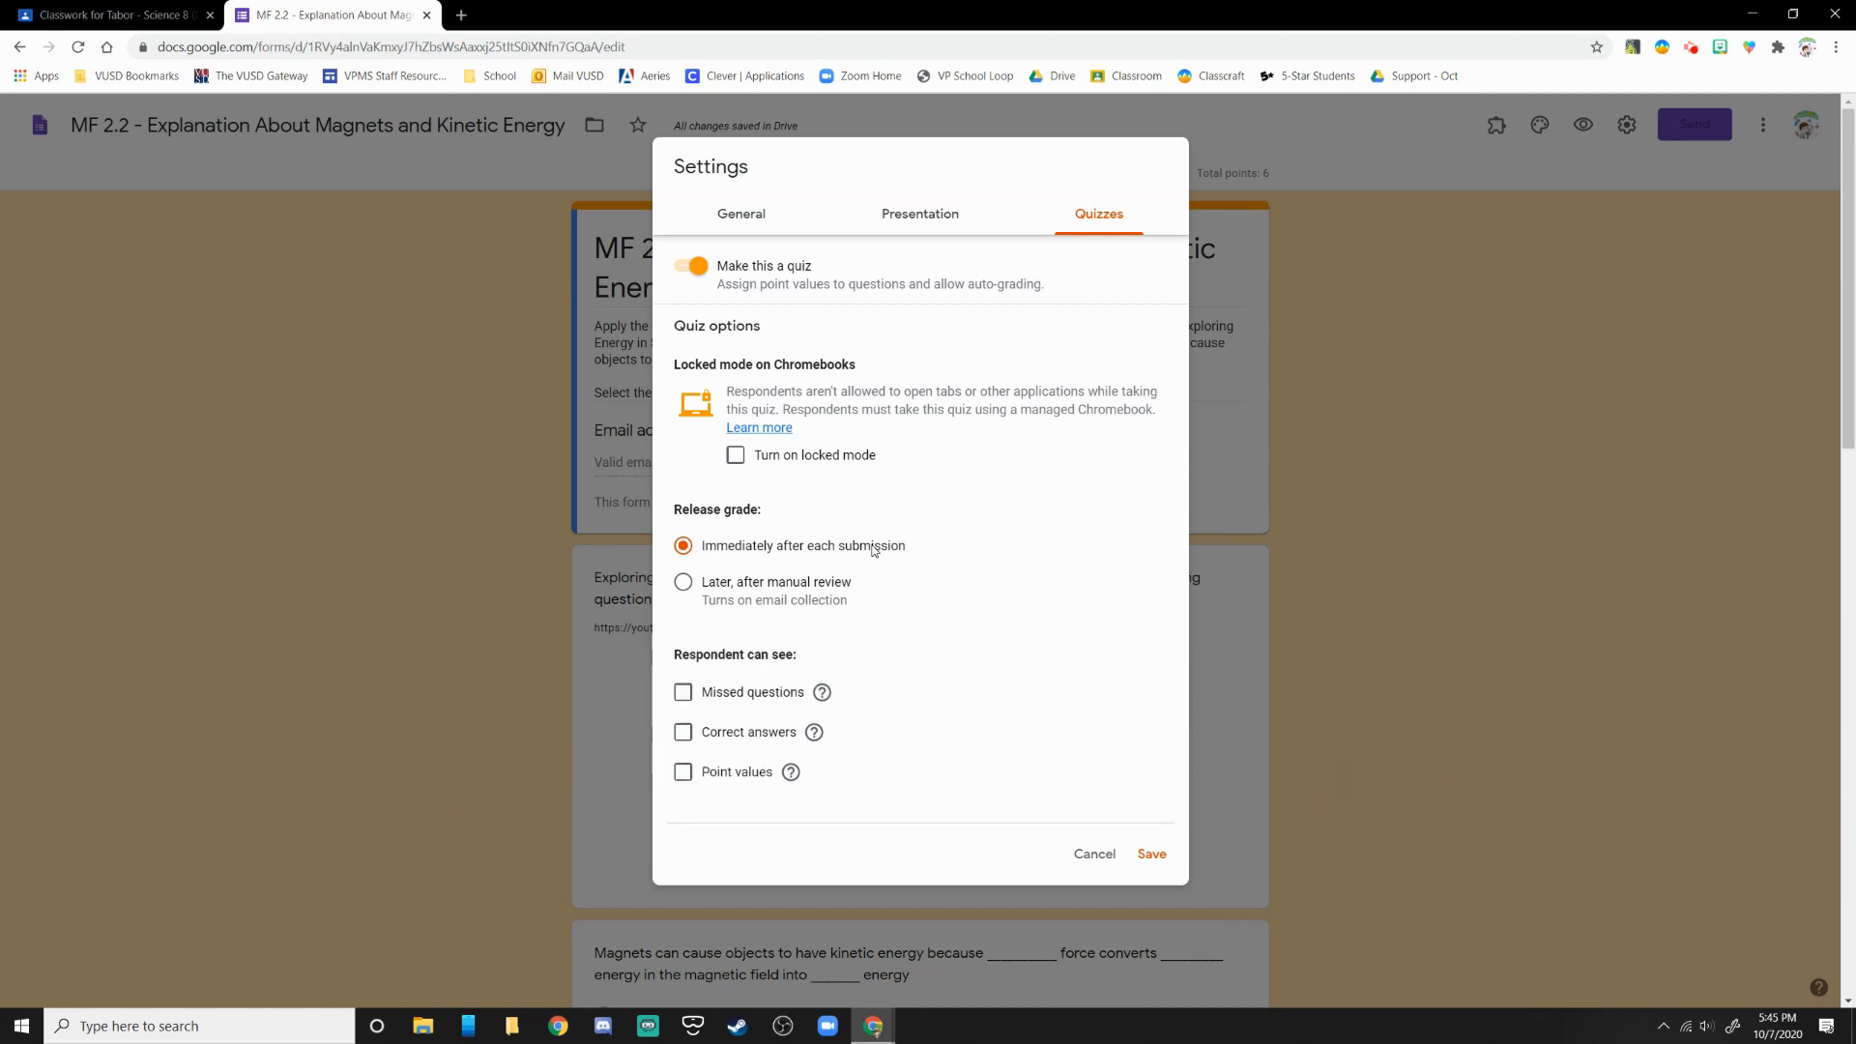
left_click(682, 692)
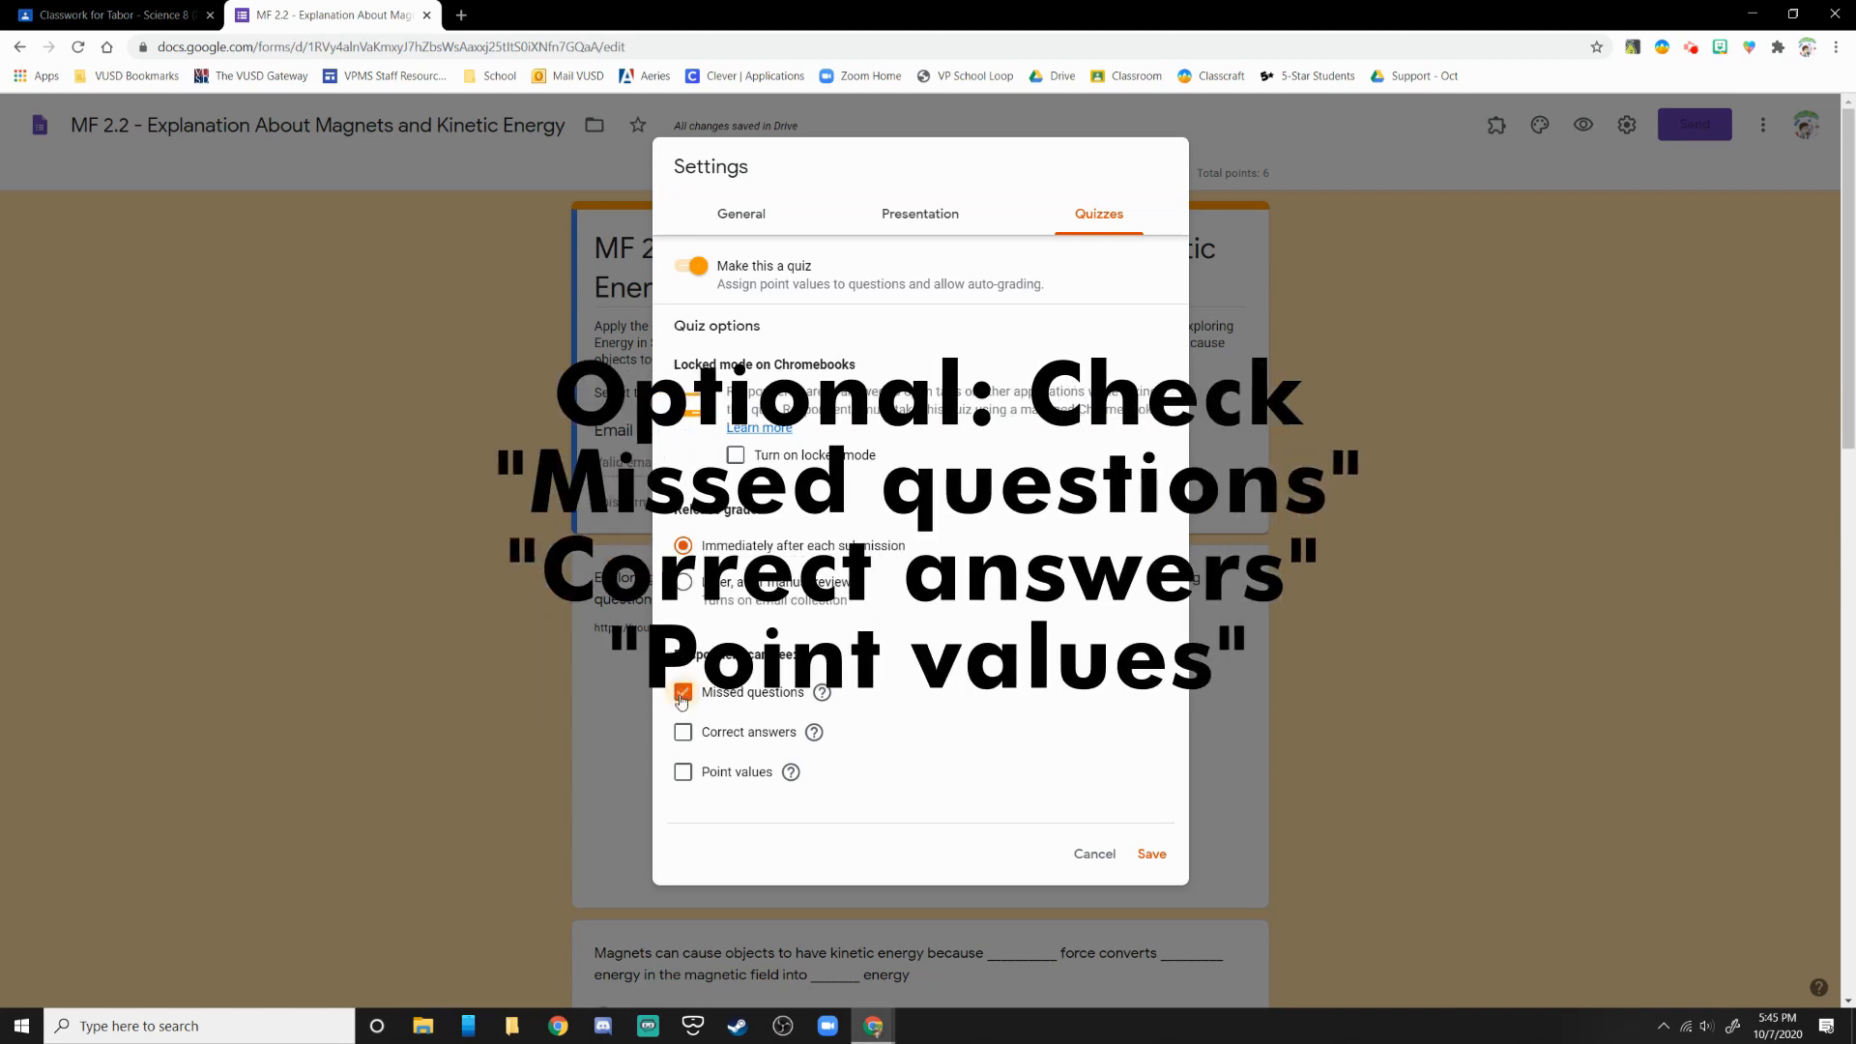
left_click(687, 774)
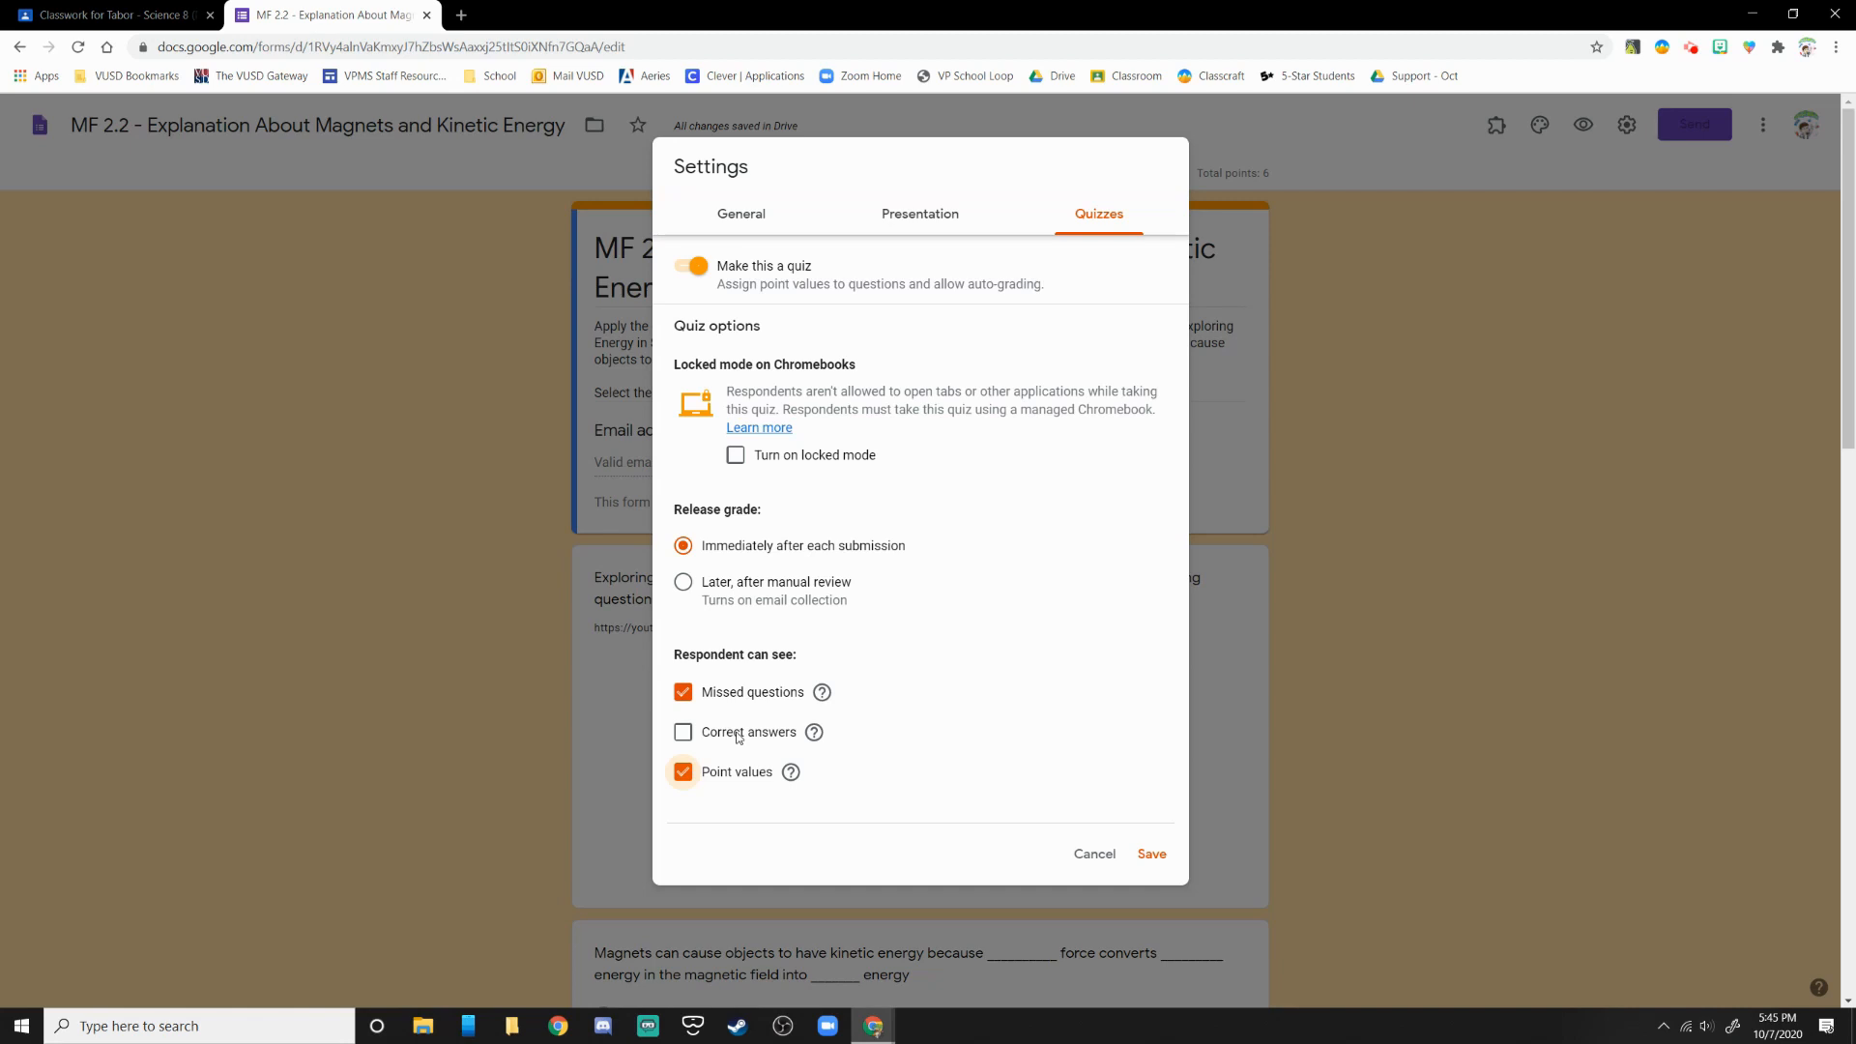
left_click(1152, 854)
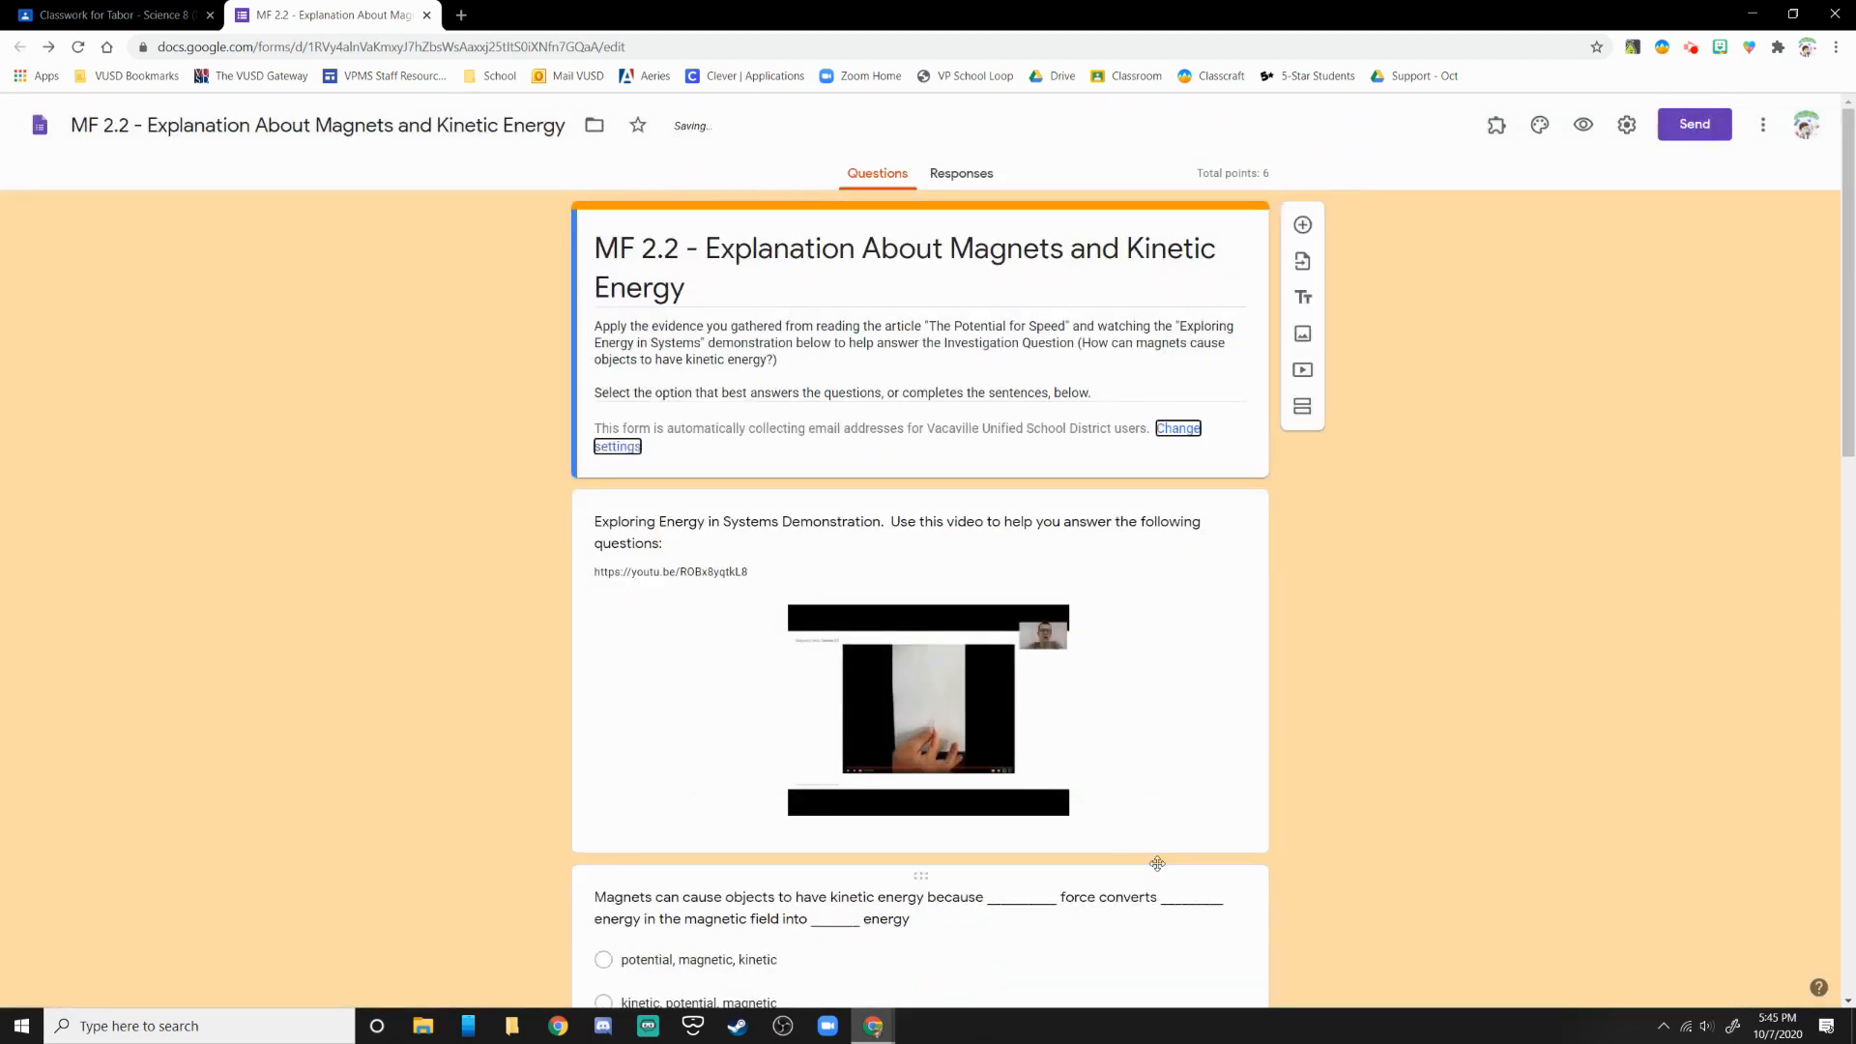
Step: Make the first three multiple-choice questions of the form required
scroll(1356, 533, "down", 4)
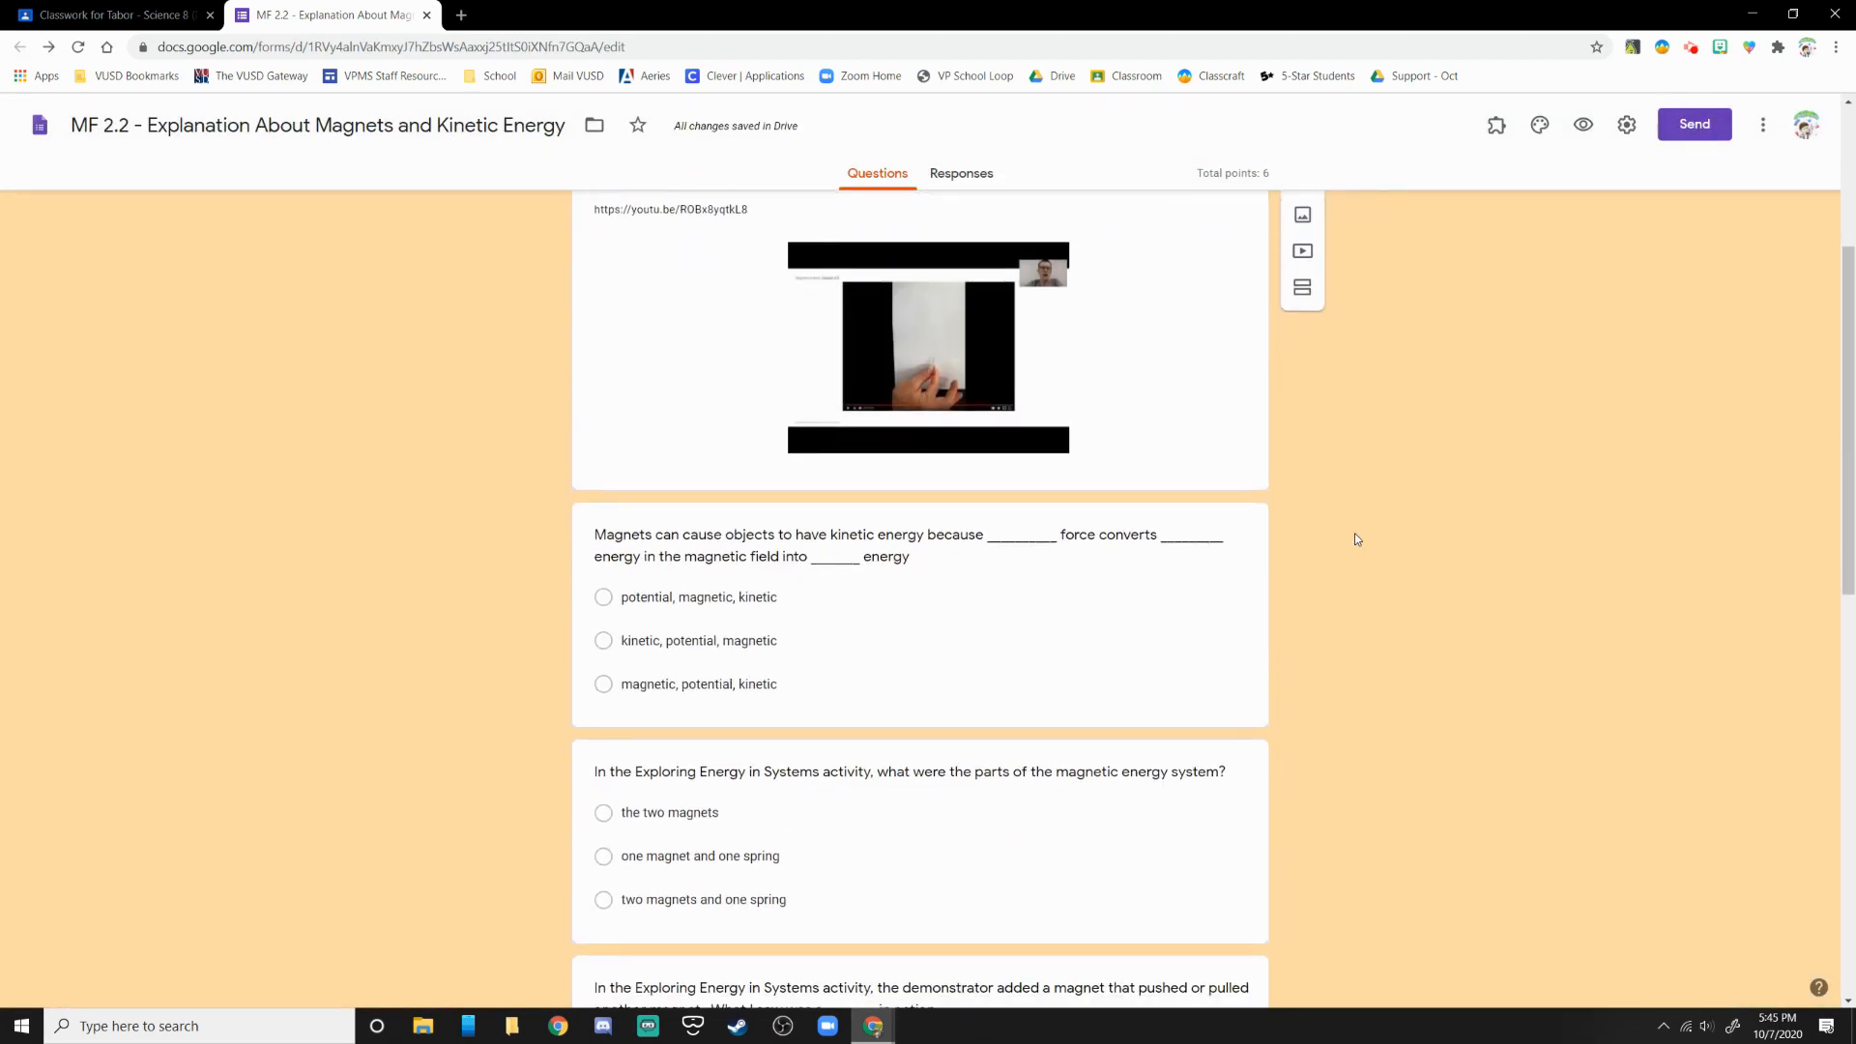
left_click(729, 559)
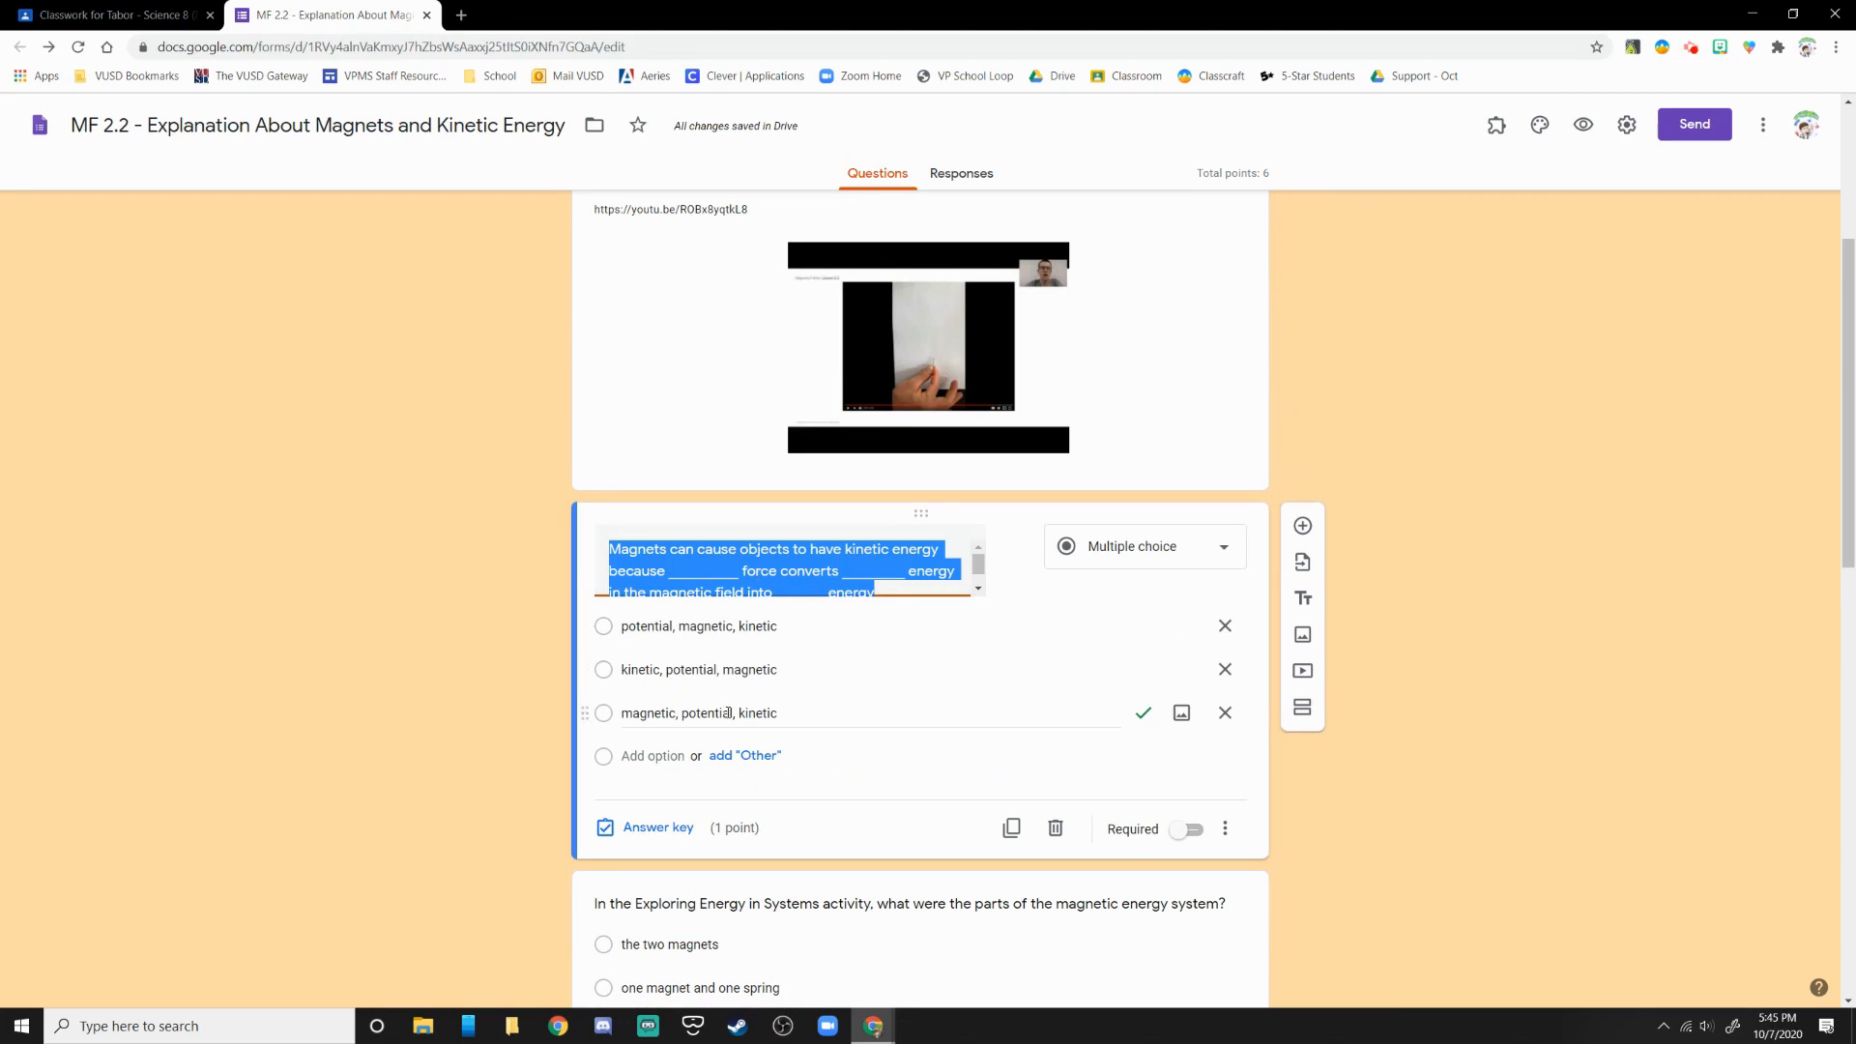
left_click(1187, 829)
scroll(1188, 836, "down", 1)
left_click(1188, 836)
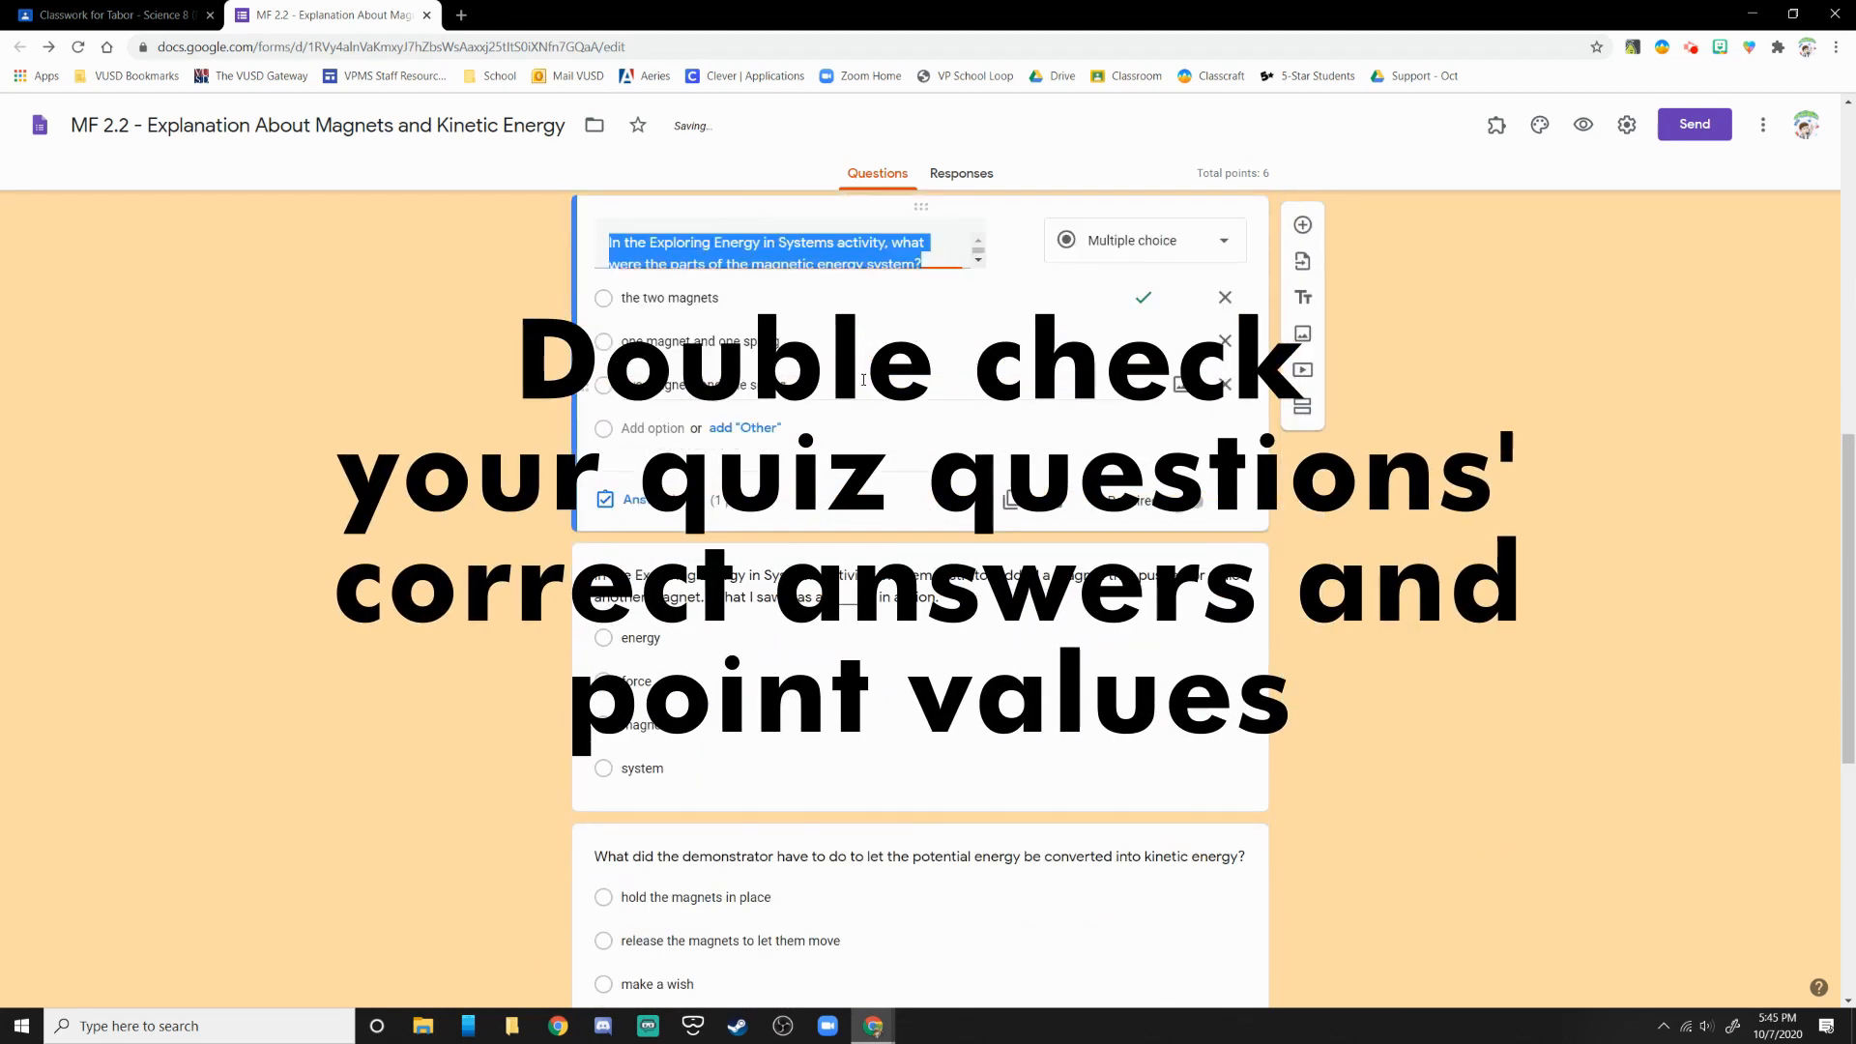
left_click(1188, 506)
left_click(970, 581)
left_click(1188, 784)
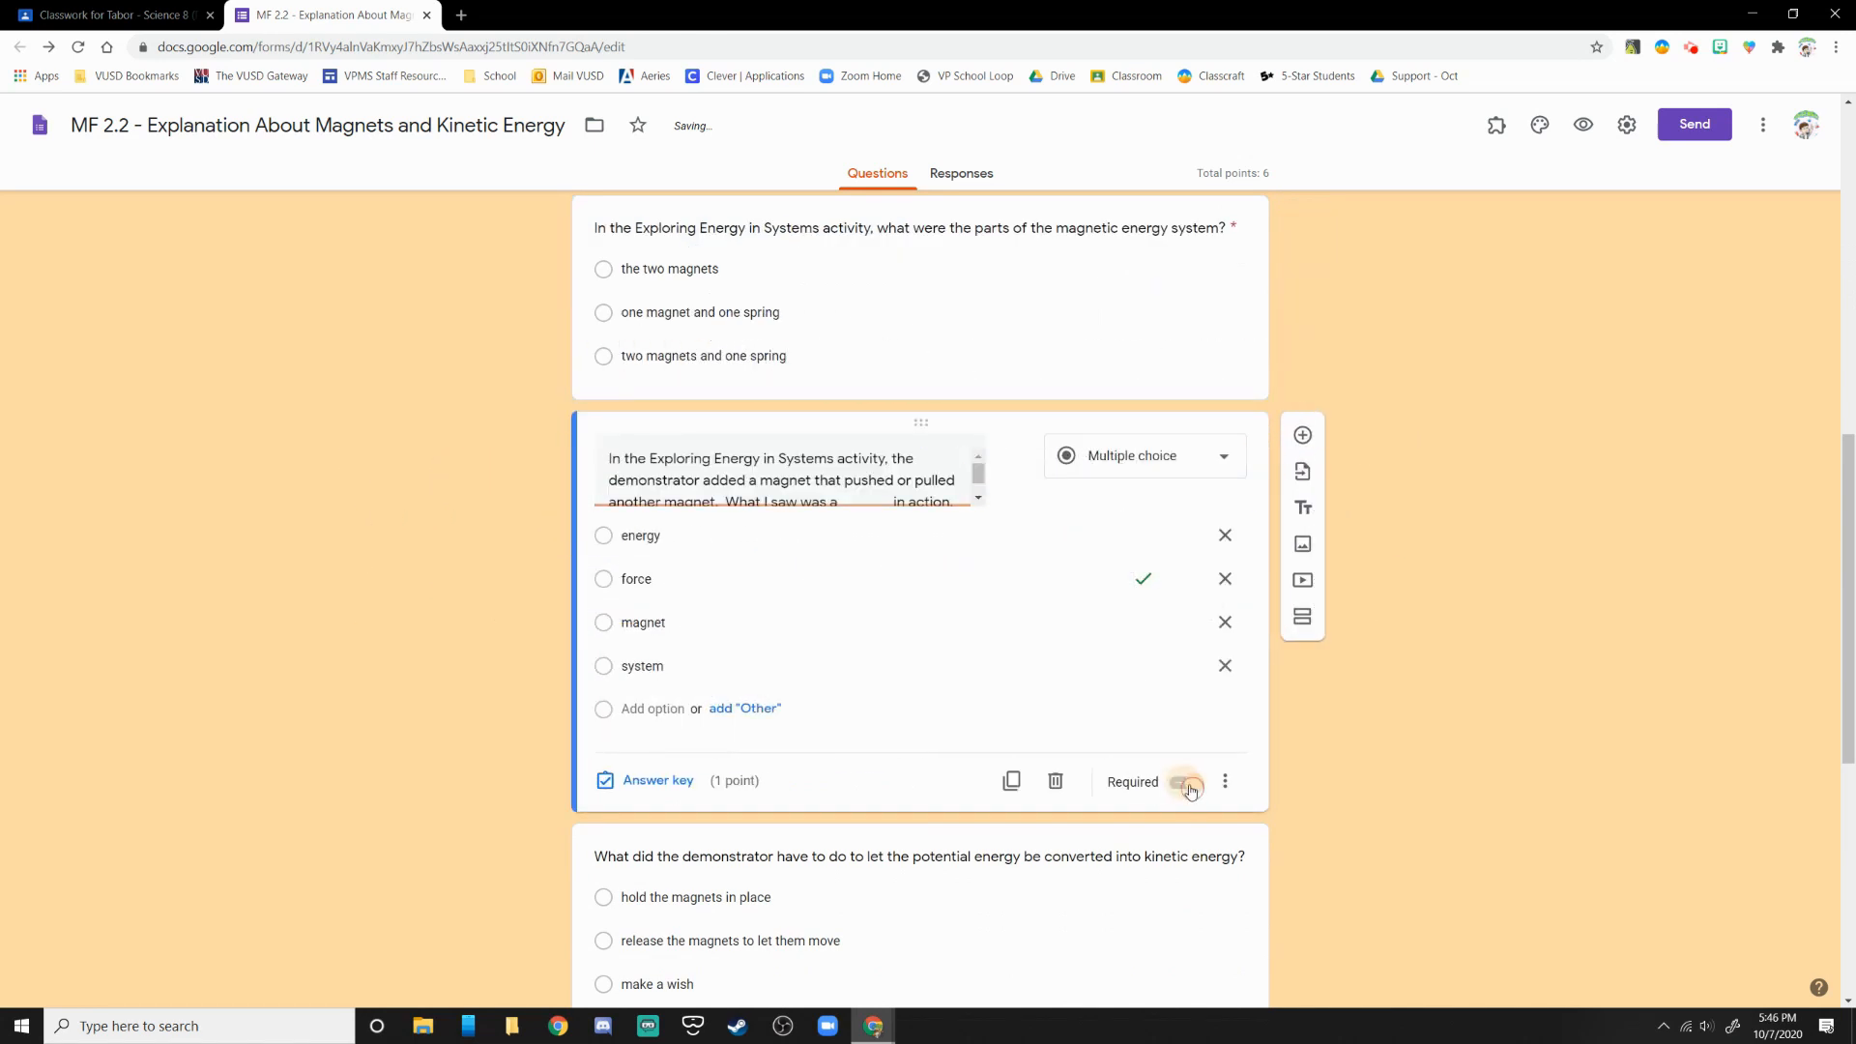
Step: Make the last three multiple-choice questions about the demonstrator and the magnets required
scroll(998, 622, "down", 3)
left_click(815, 480)
left_click(1189, 629)
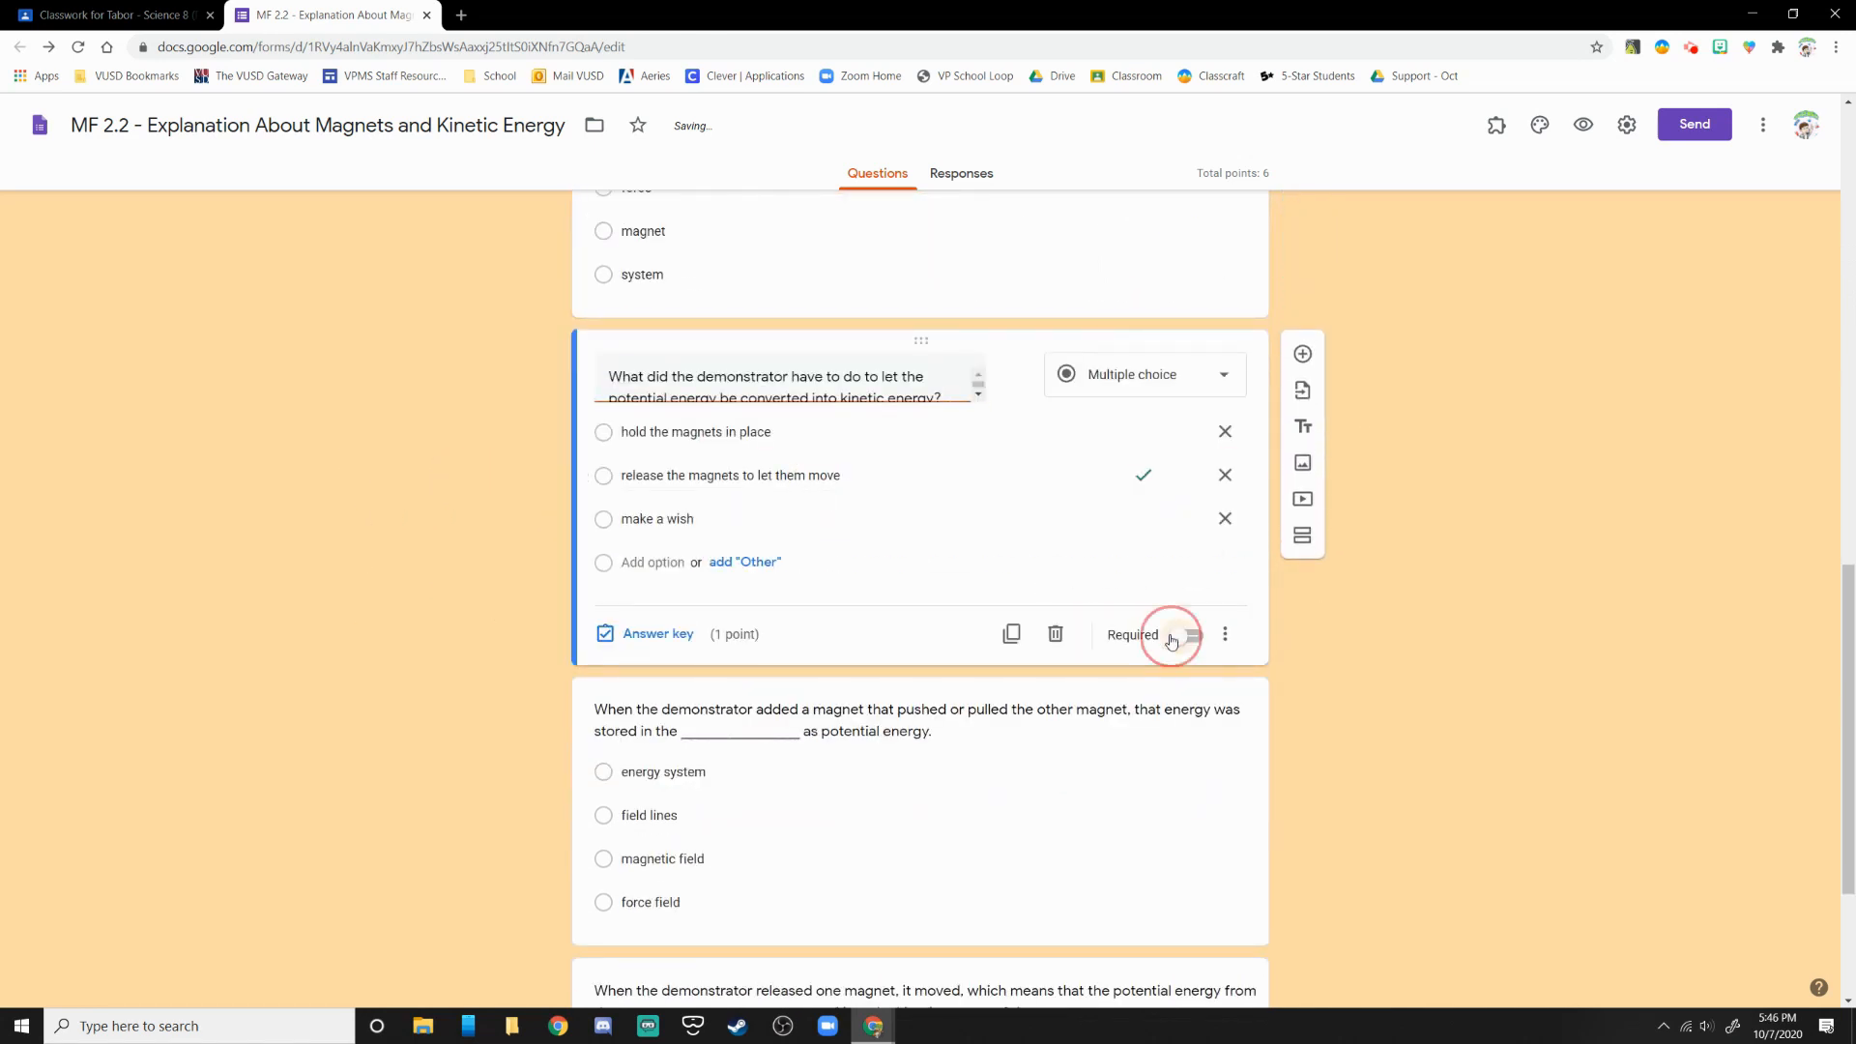
left_click(1028, 711)
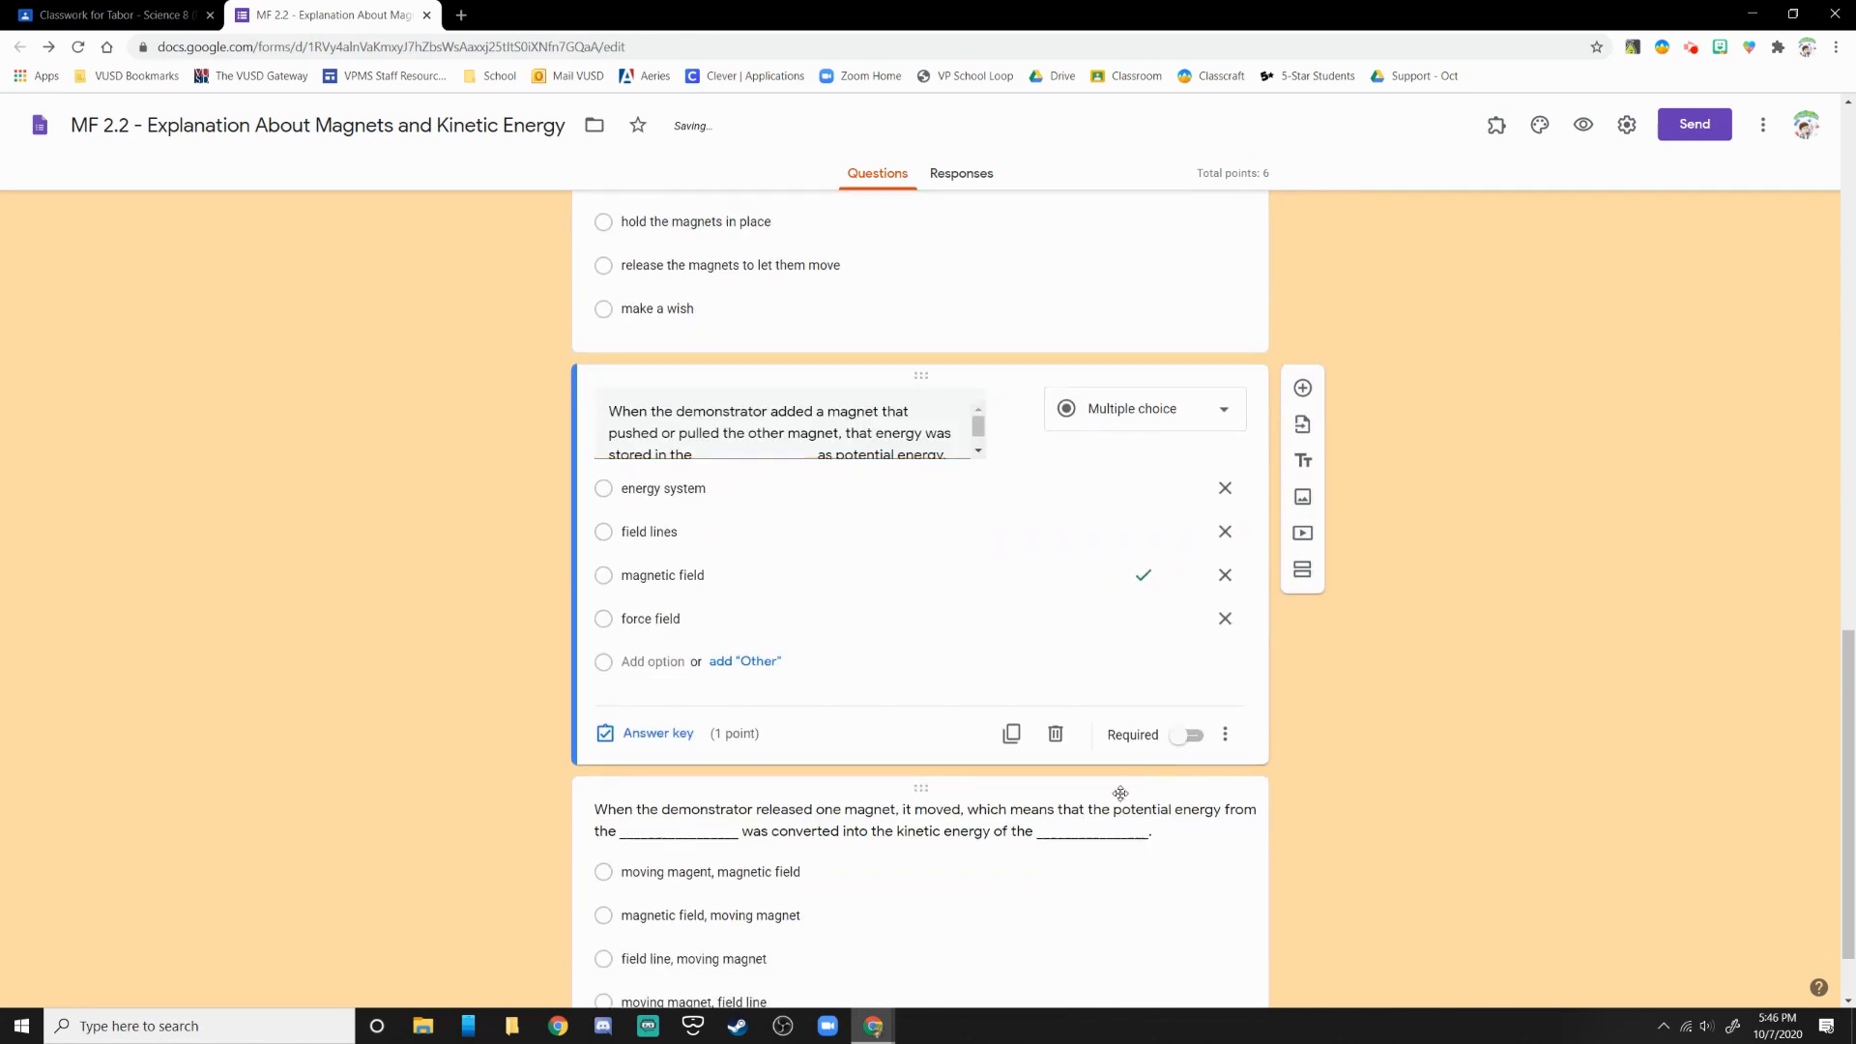
left_click(1189, 735)
left_click(1149, 819)
left_click(1187, 920)
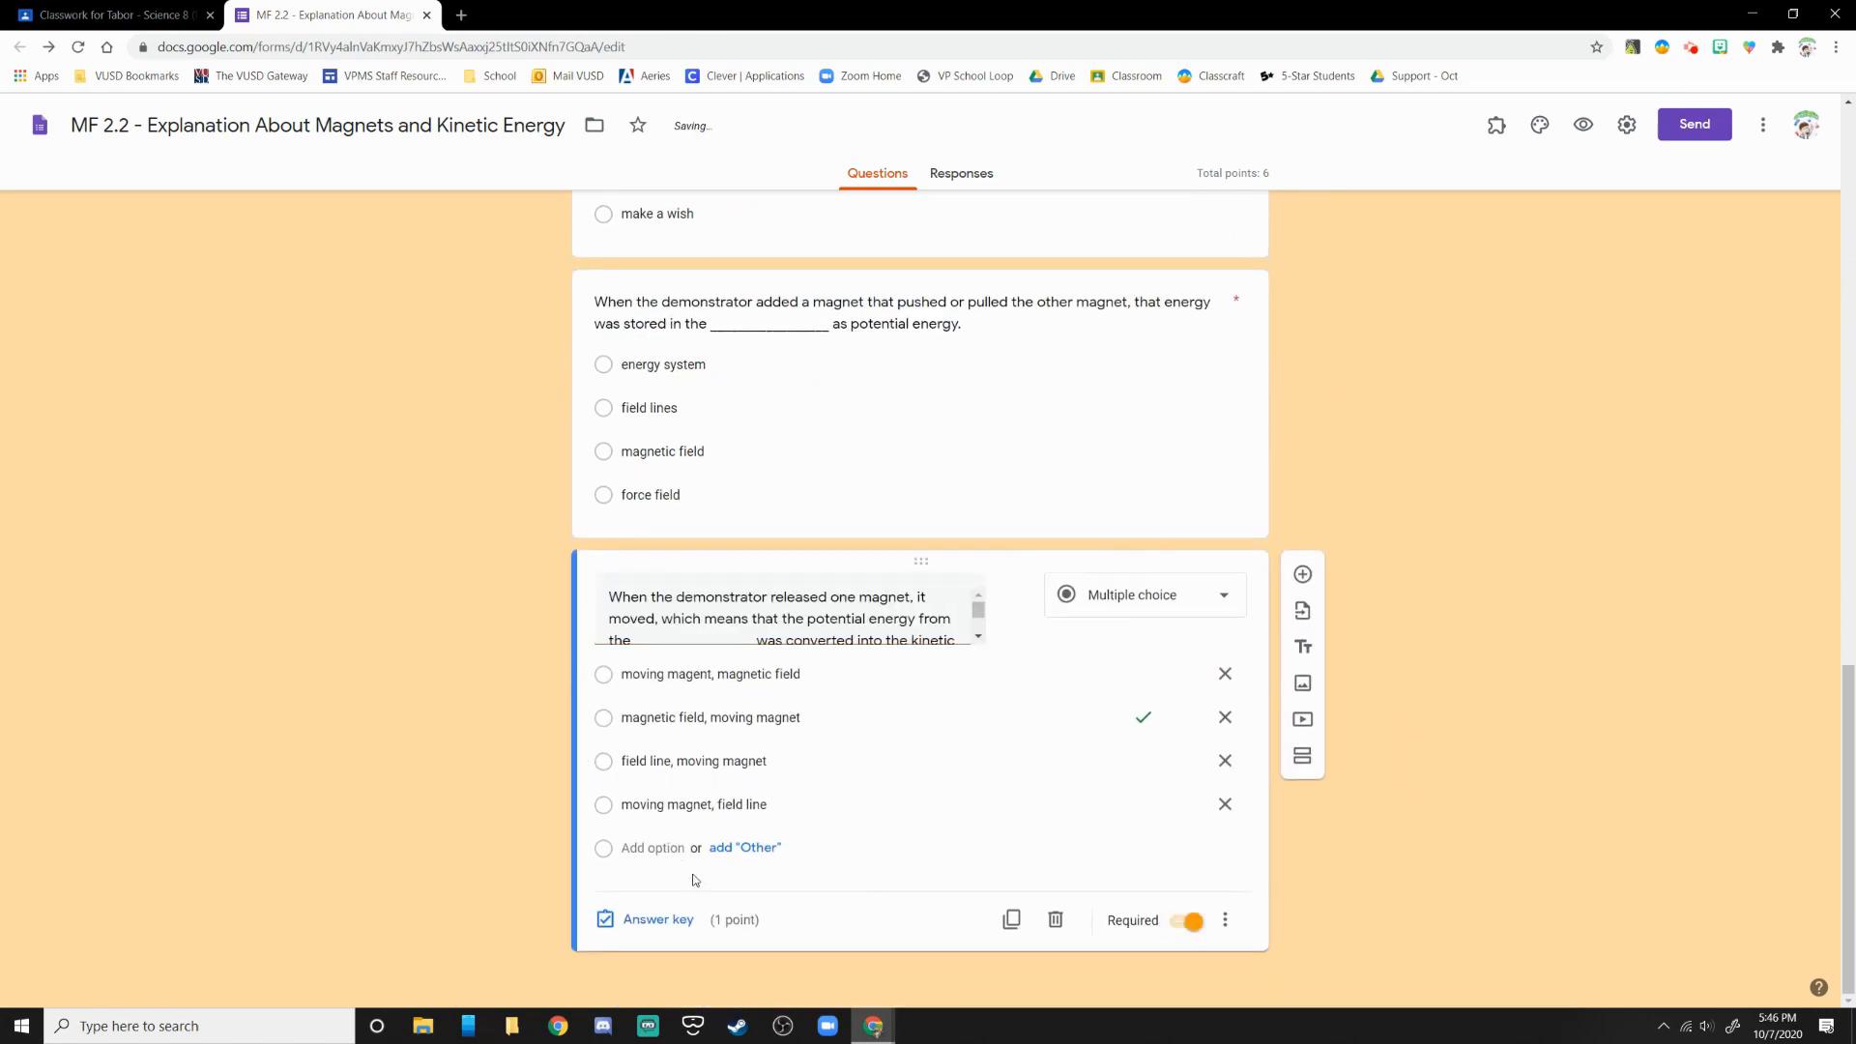
Step: Switch to Google Classroom and create an assignment titled "MF 2.2 - Explanation About Magnets and Kinetic Energy" with instructions for the attached Google Form
scroll(1361, 599, "up", 10)
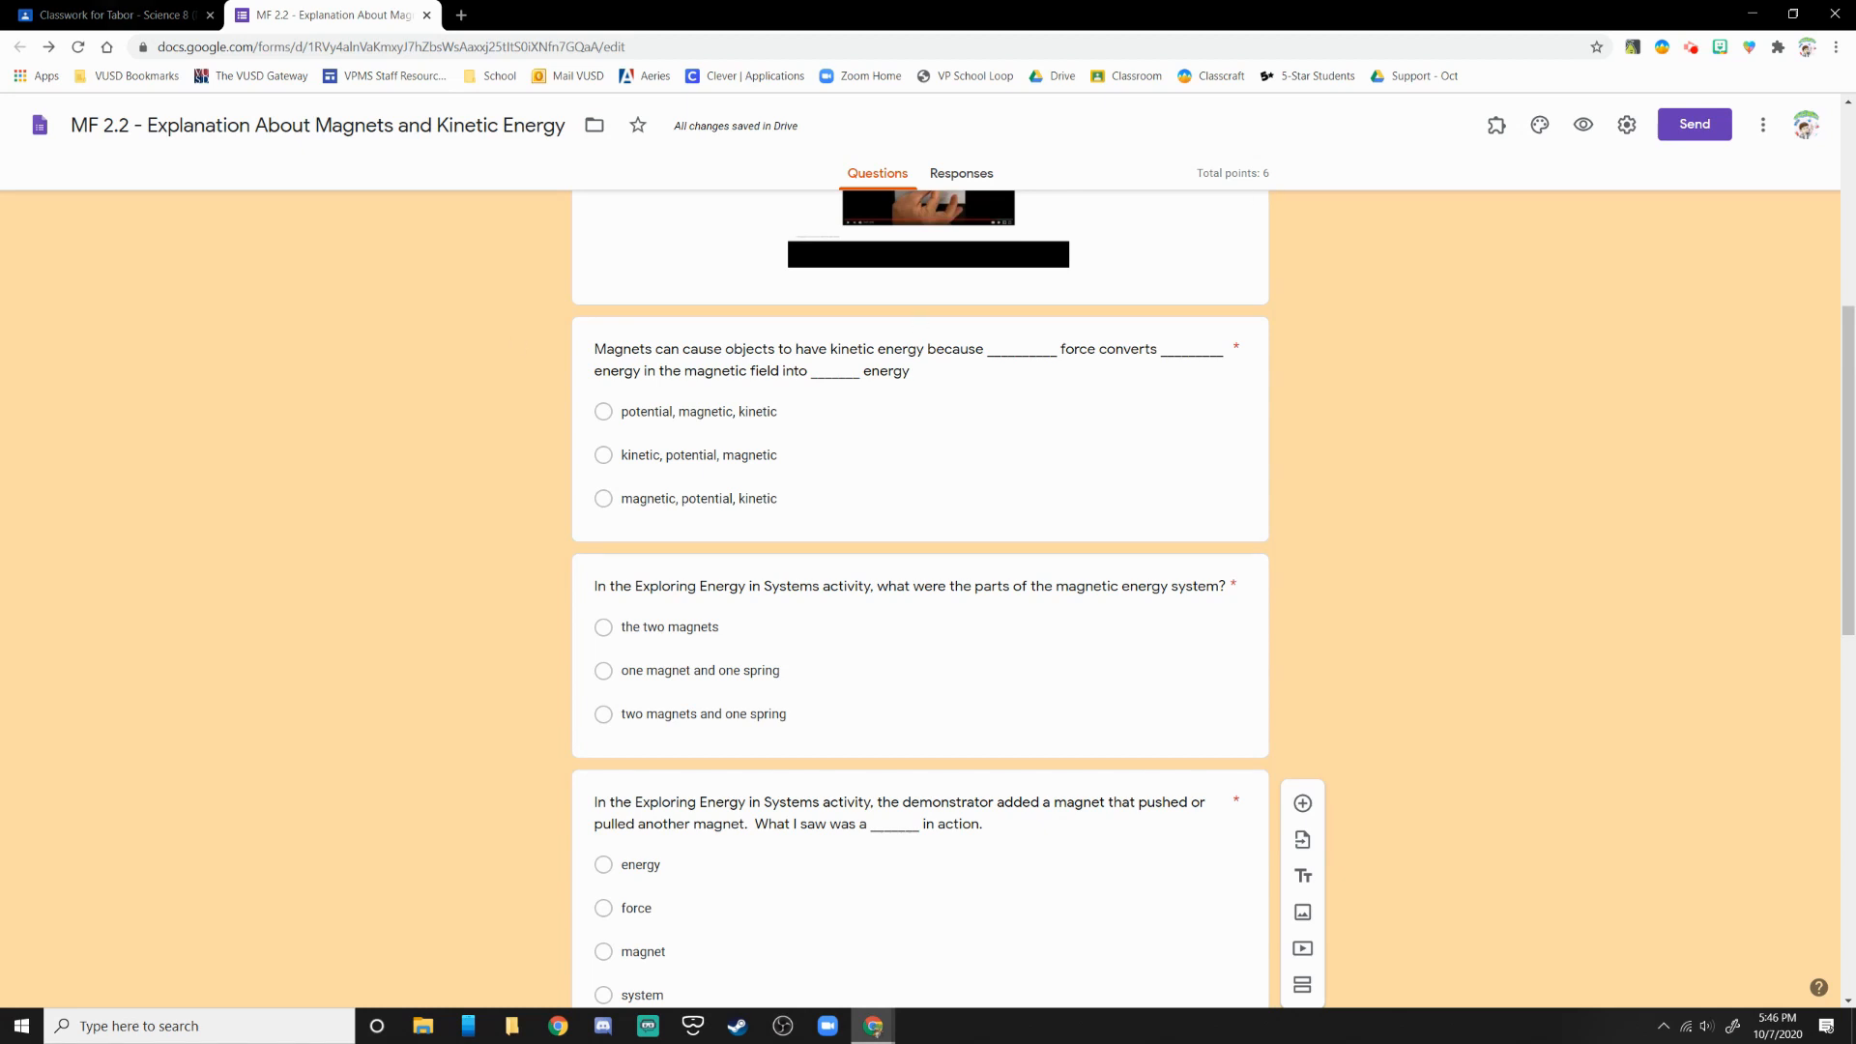
left_click(107, 14)
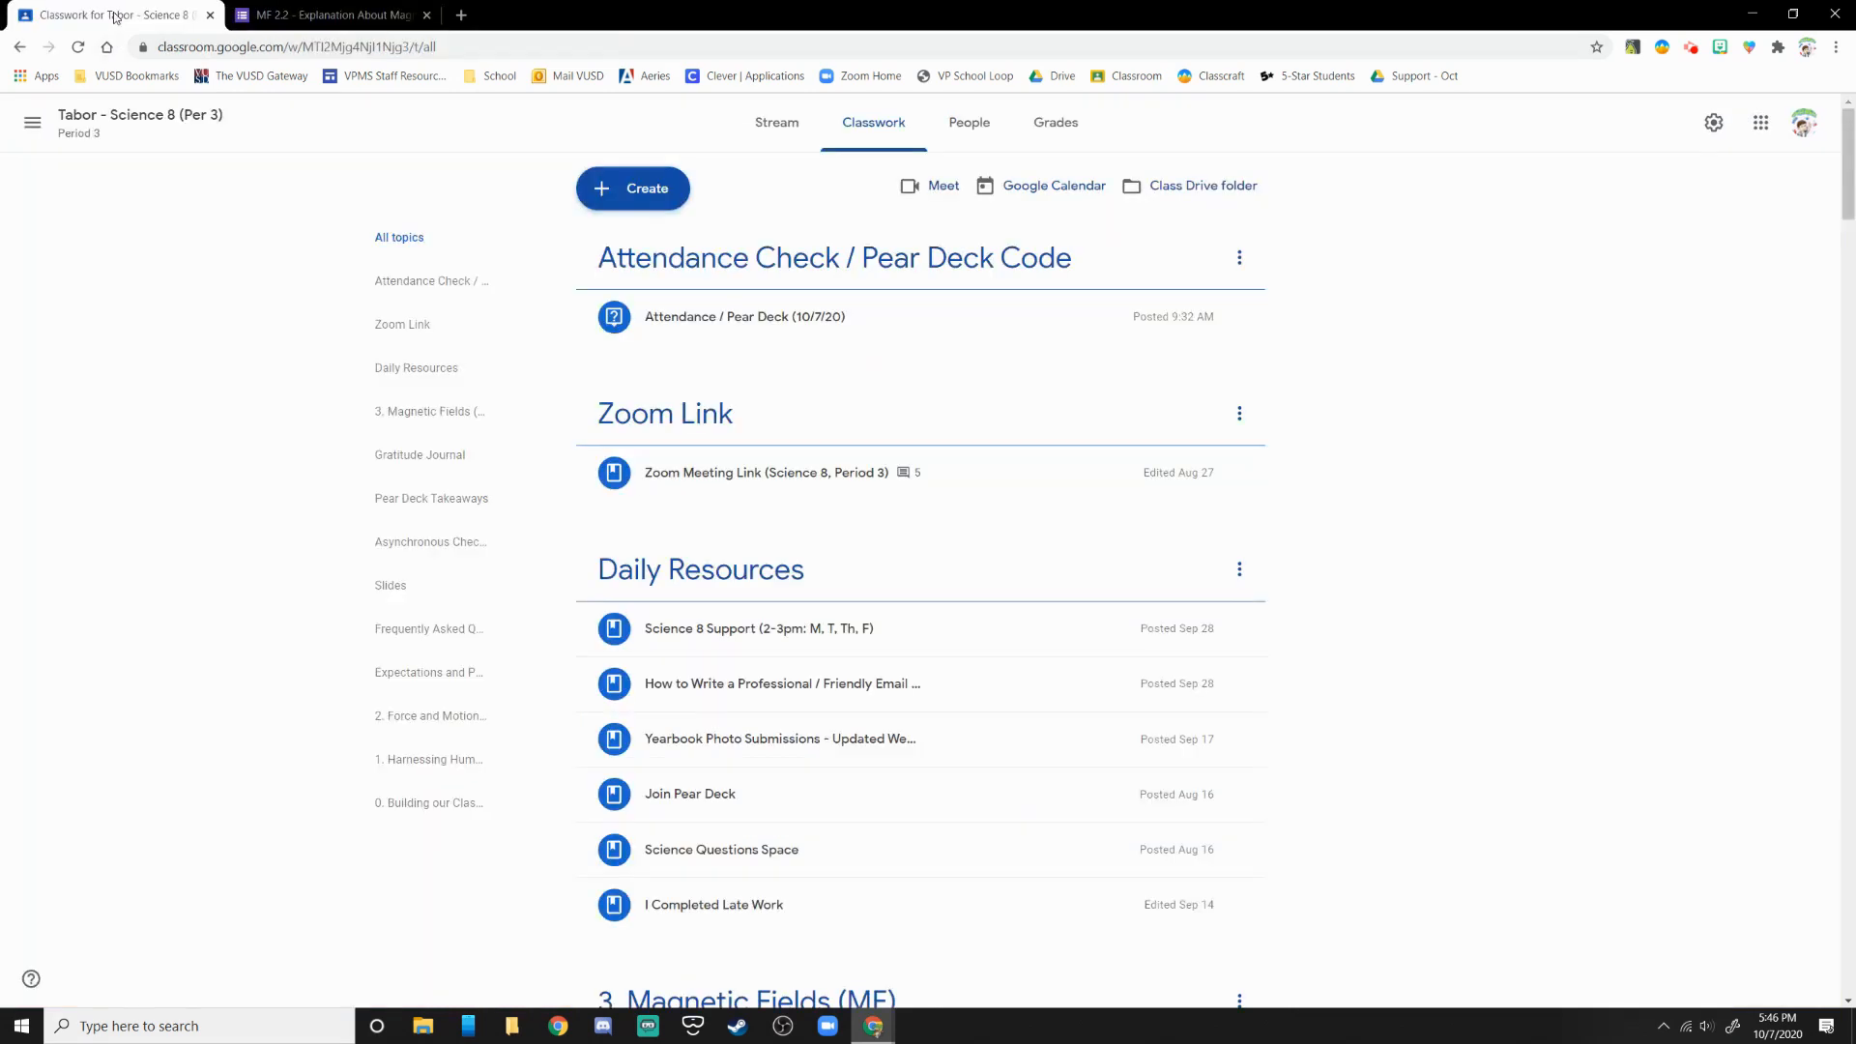
left_click(672, 199)
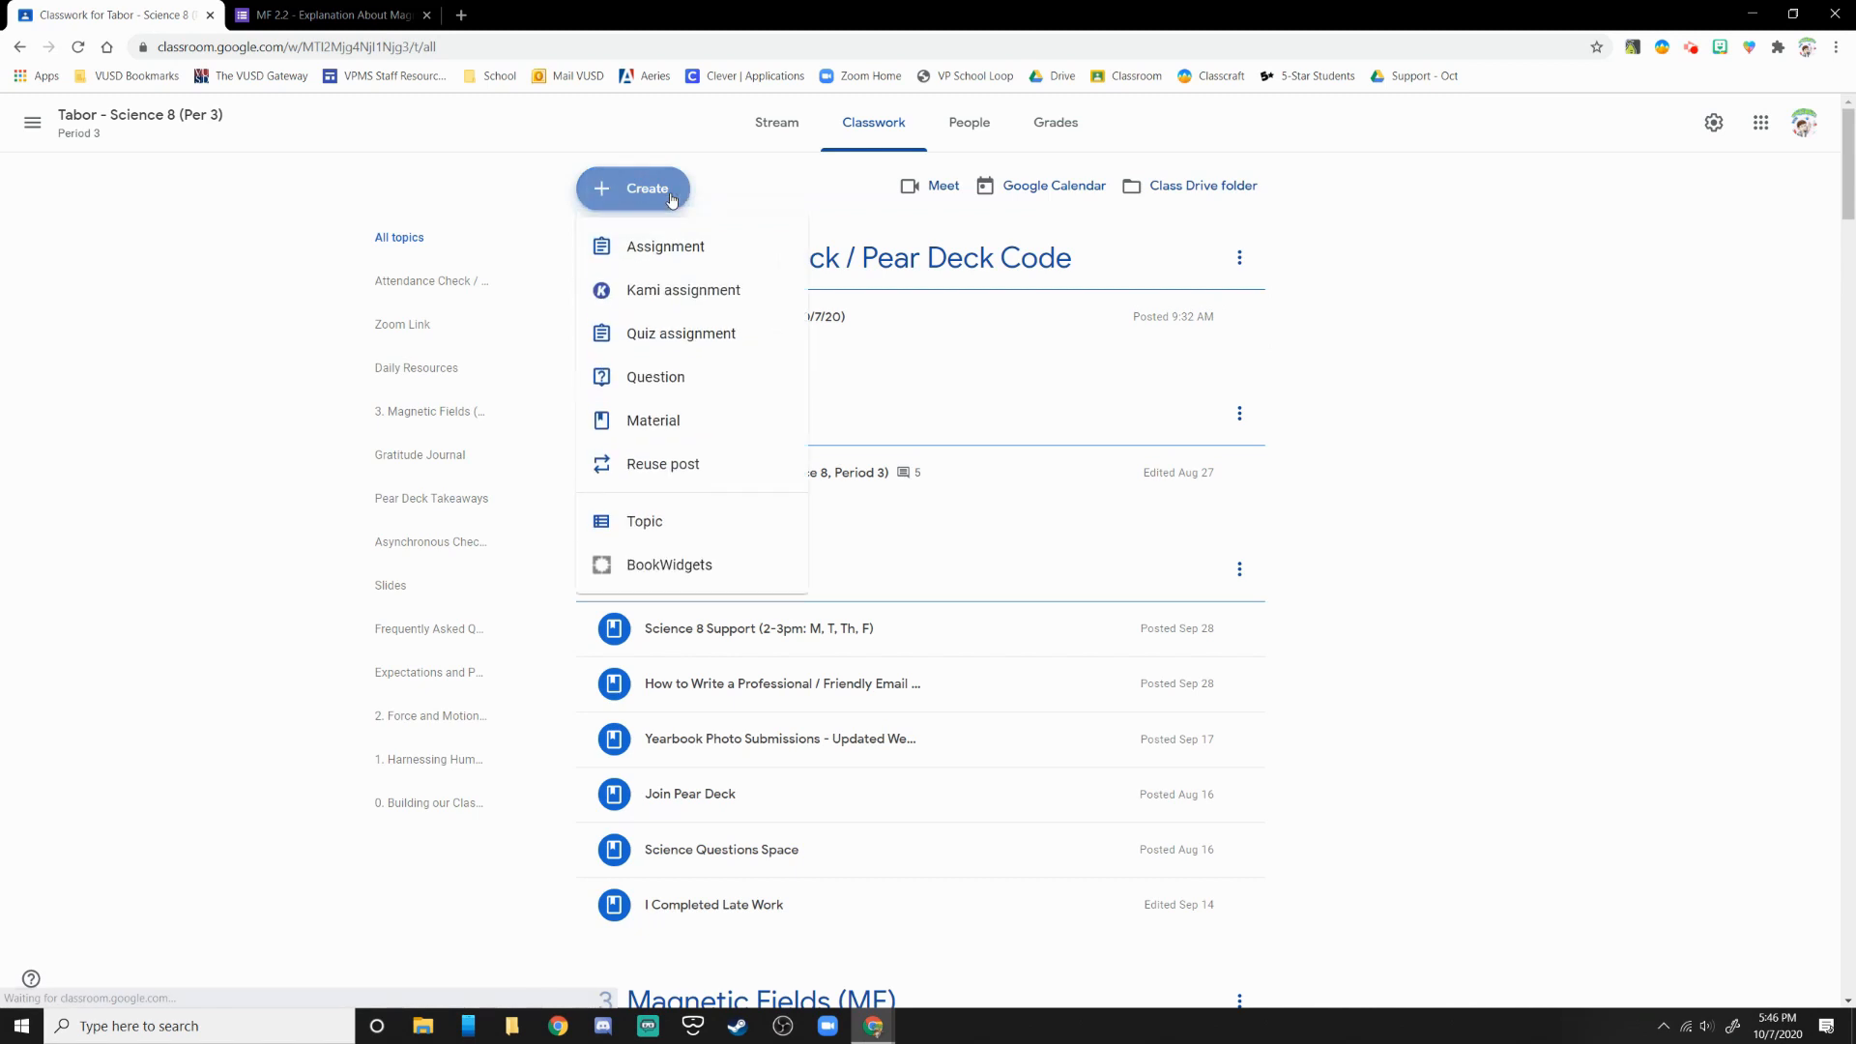
left_click(669, 255)
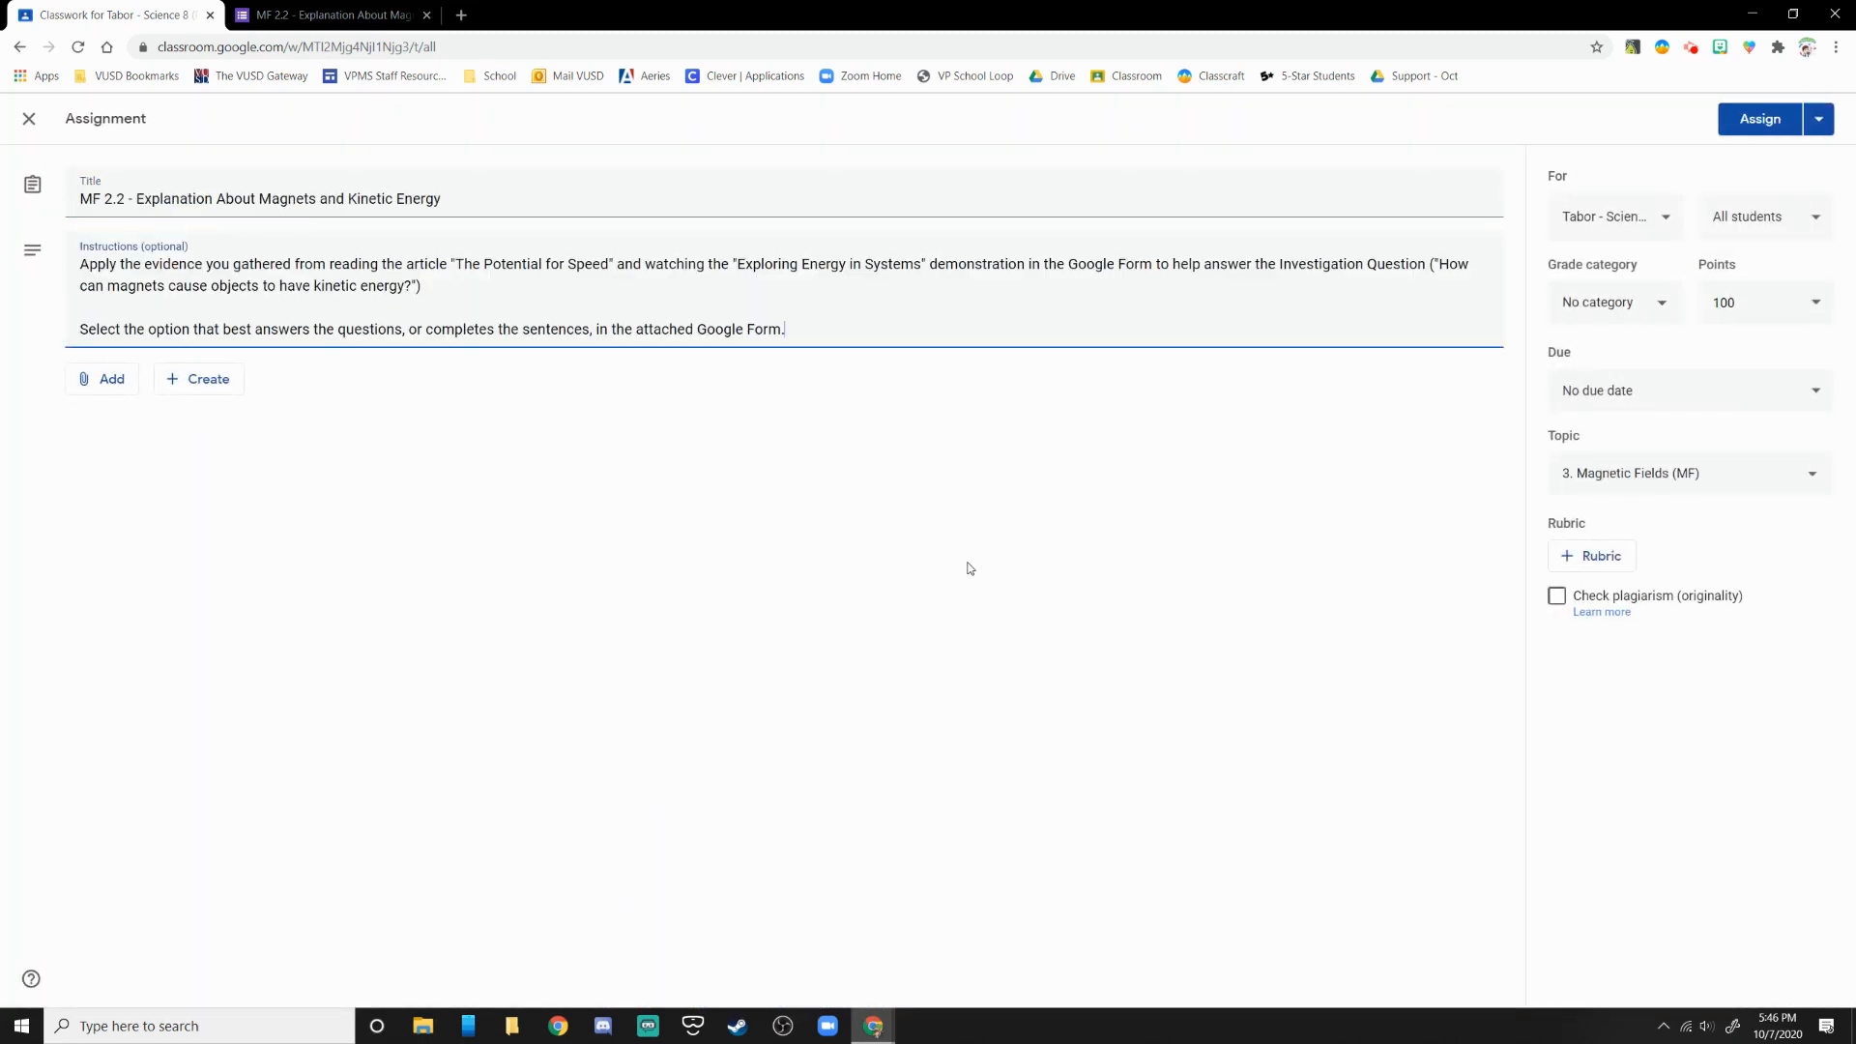
left_click(427, 198)
left_click(525, 335)
Step: Attach the "MF 2.2 - Explanation About Magnets and Kinetic Energy" form from Google Drive to the assignment
left_click(80, 382)
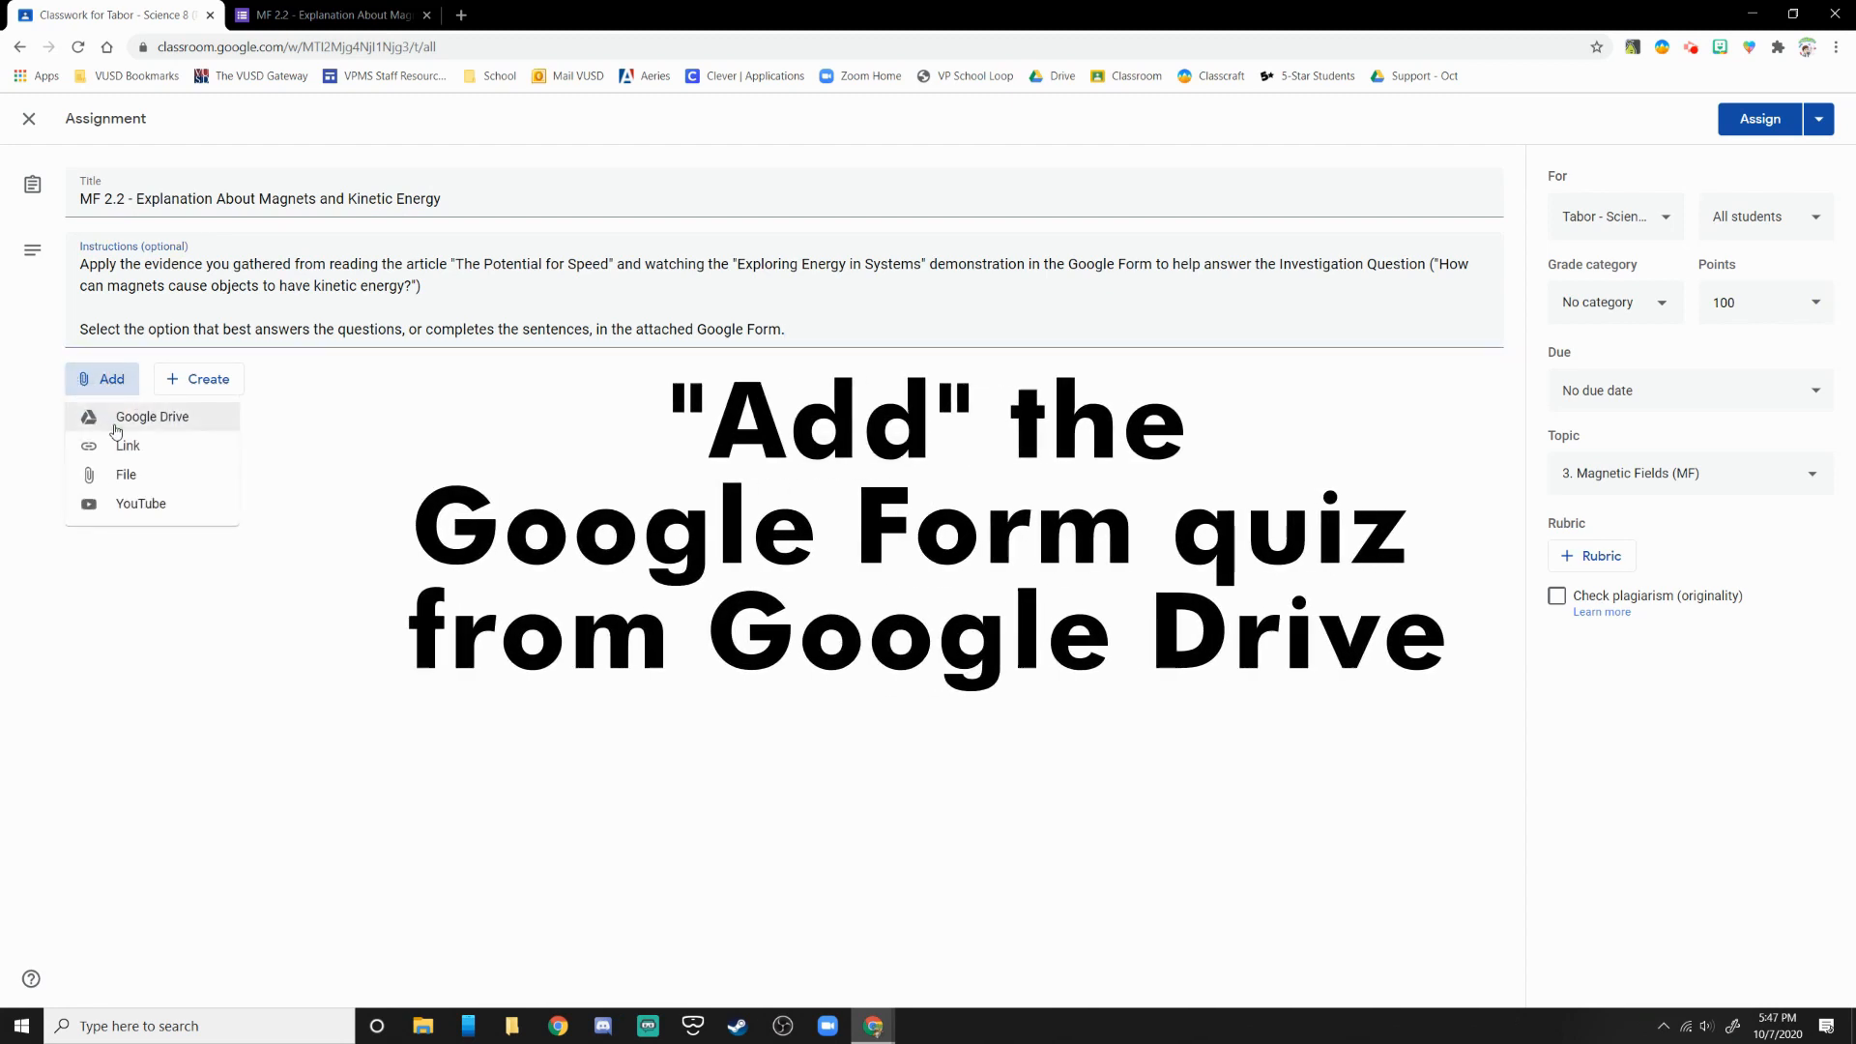
left_click(115, 426)
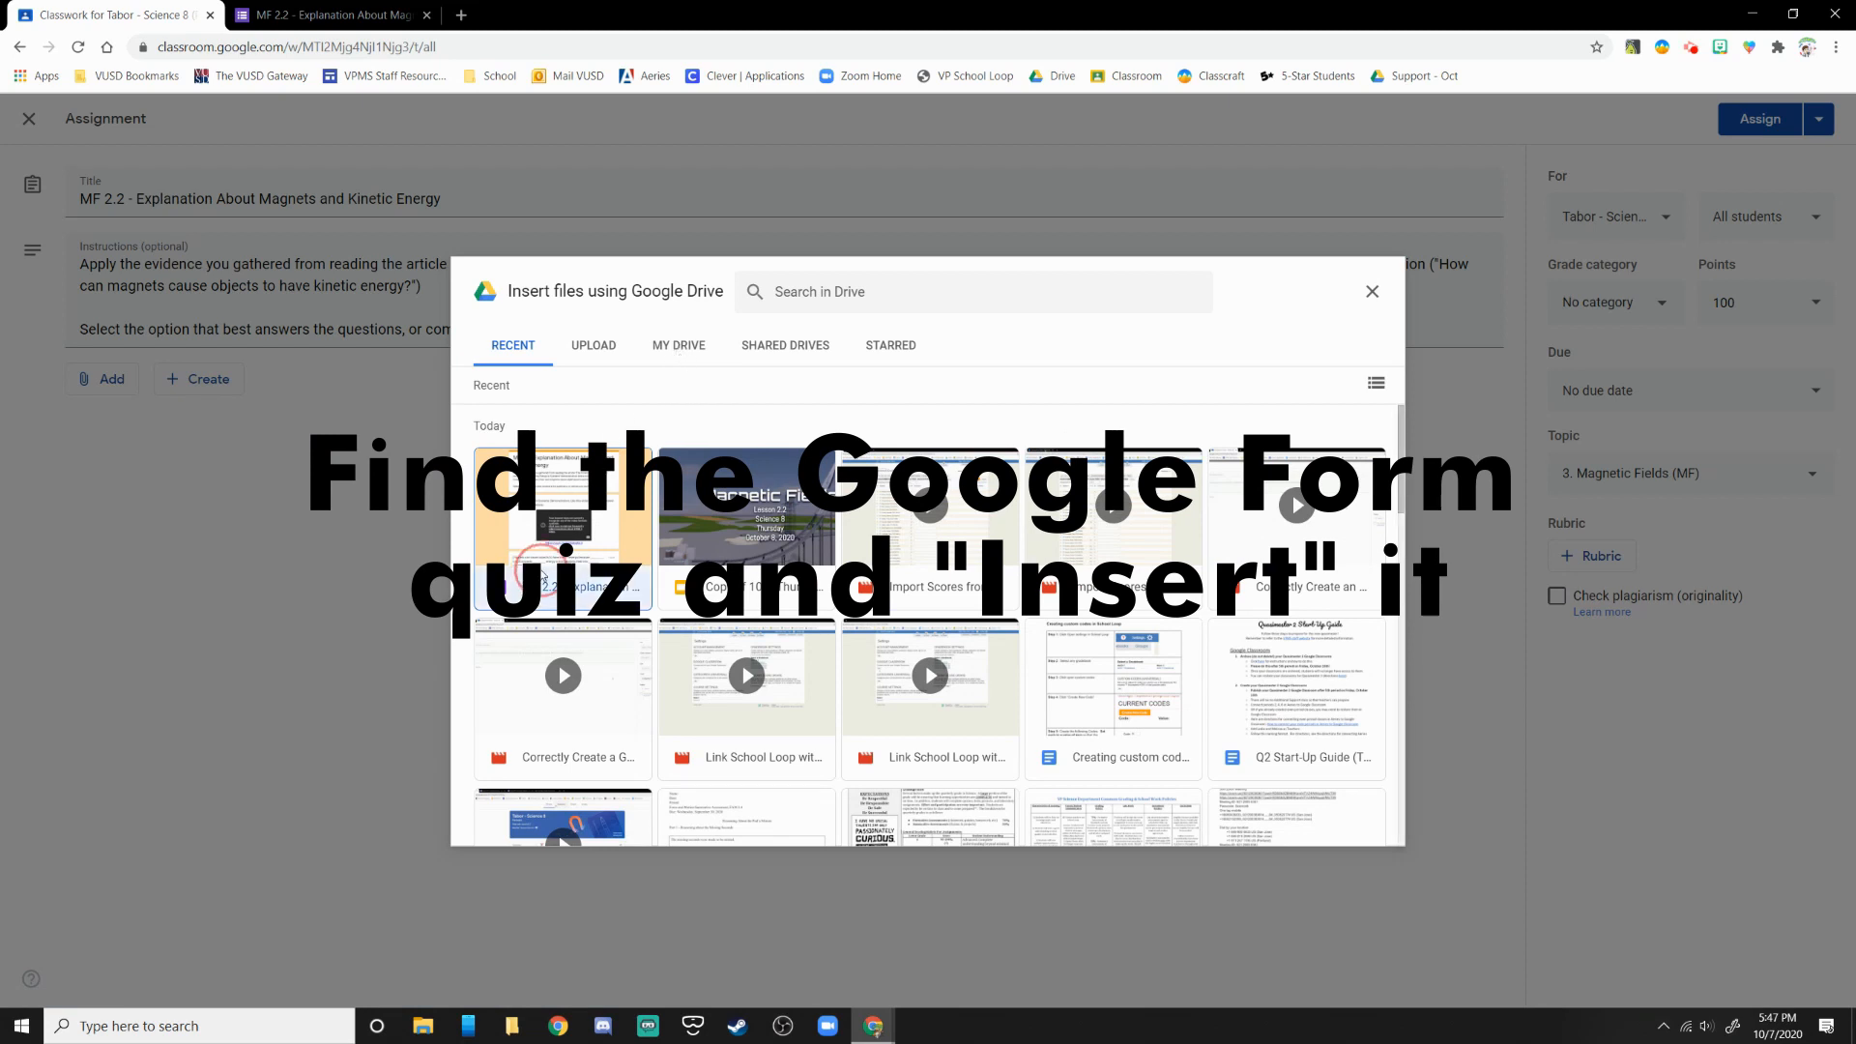
left_click(537, 568)
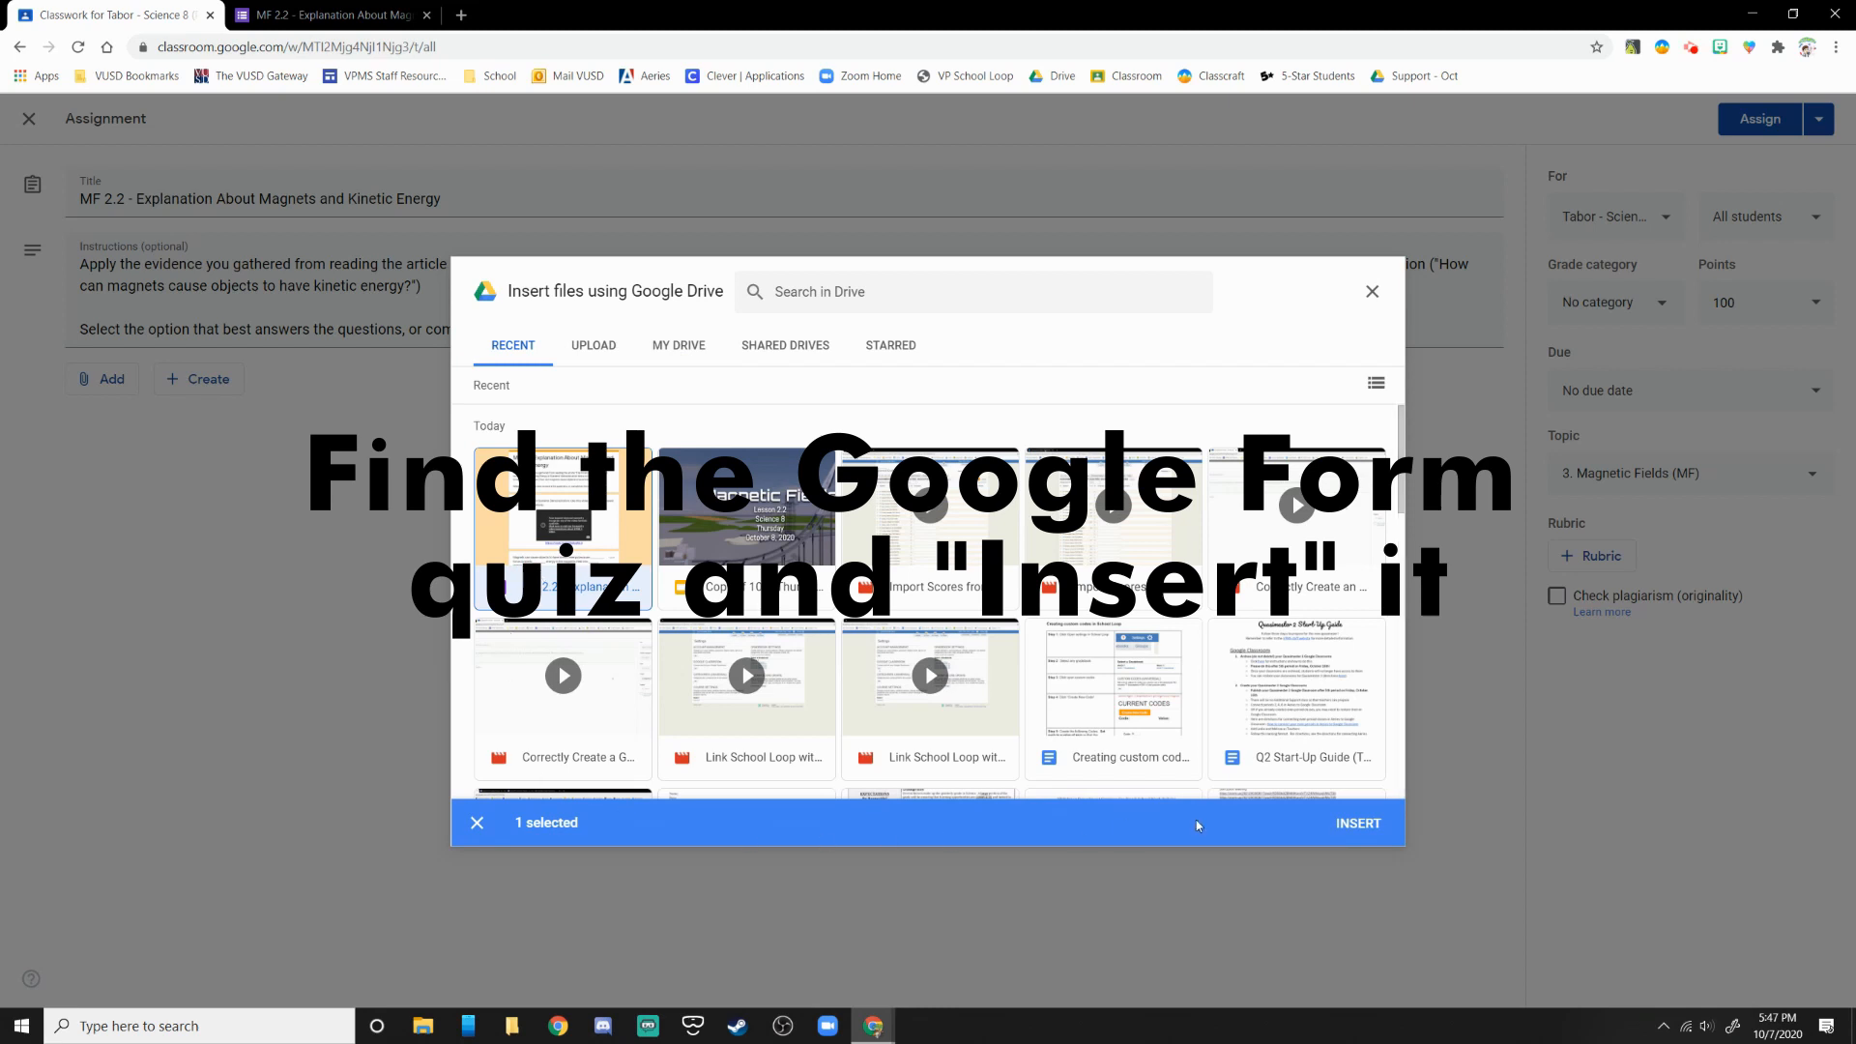
left_click(1355, 822)
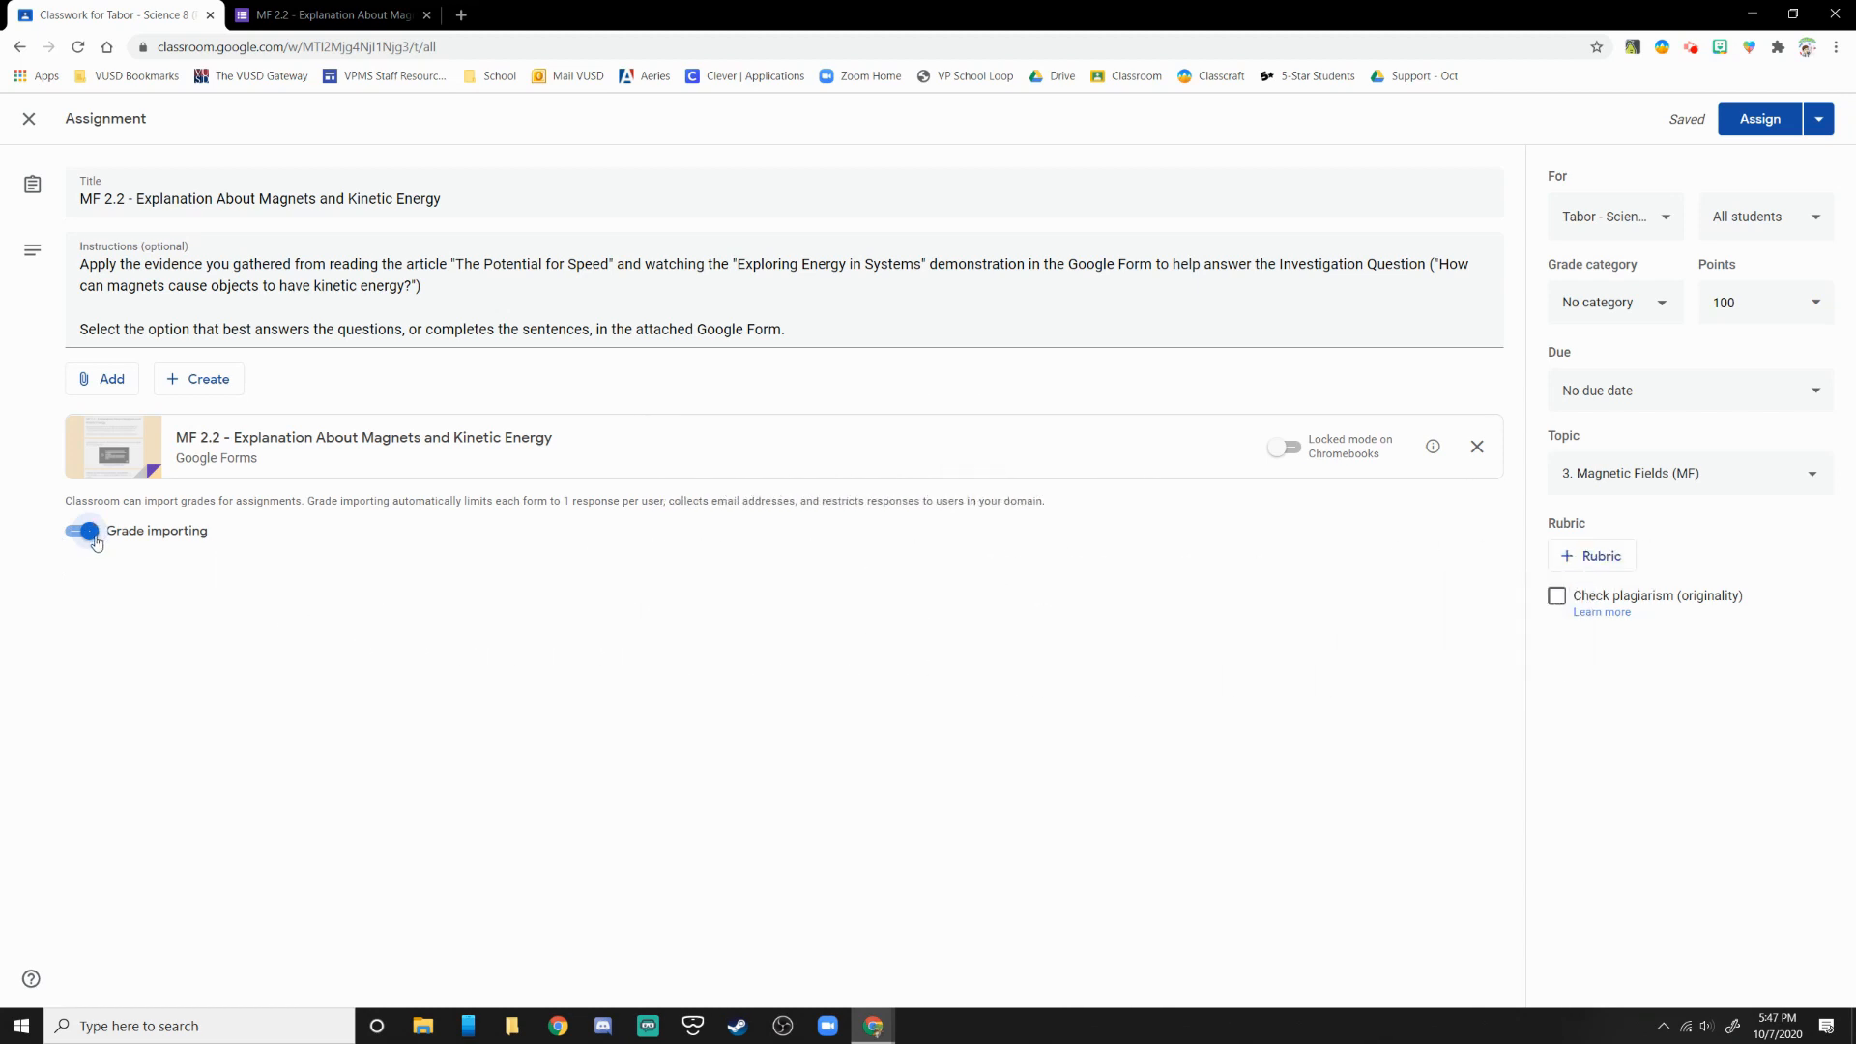
Step: Add the Period 5 science class as a recipient of the assignment and set the grade category to Formative
left_click(1628, 217)
left_click(1648, 377)
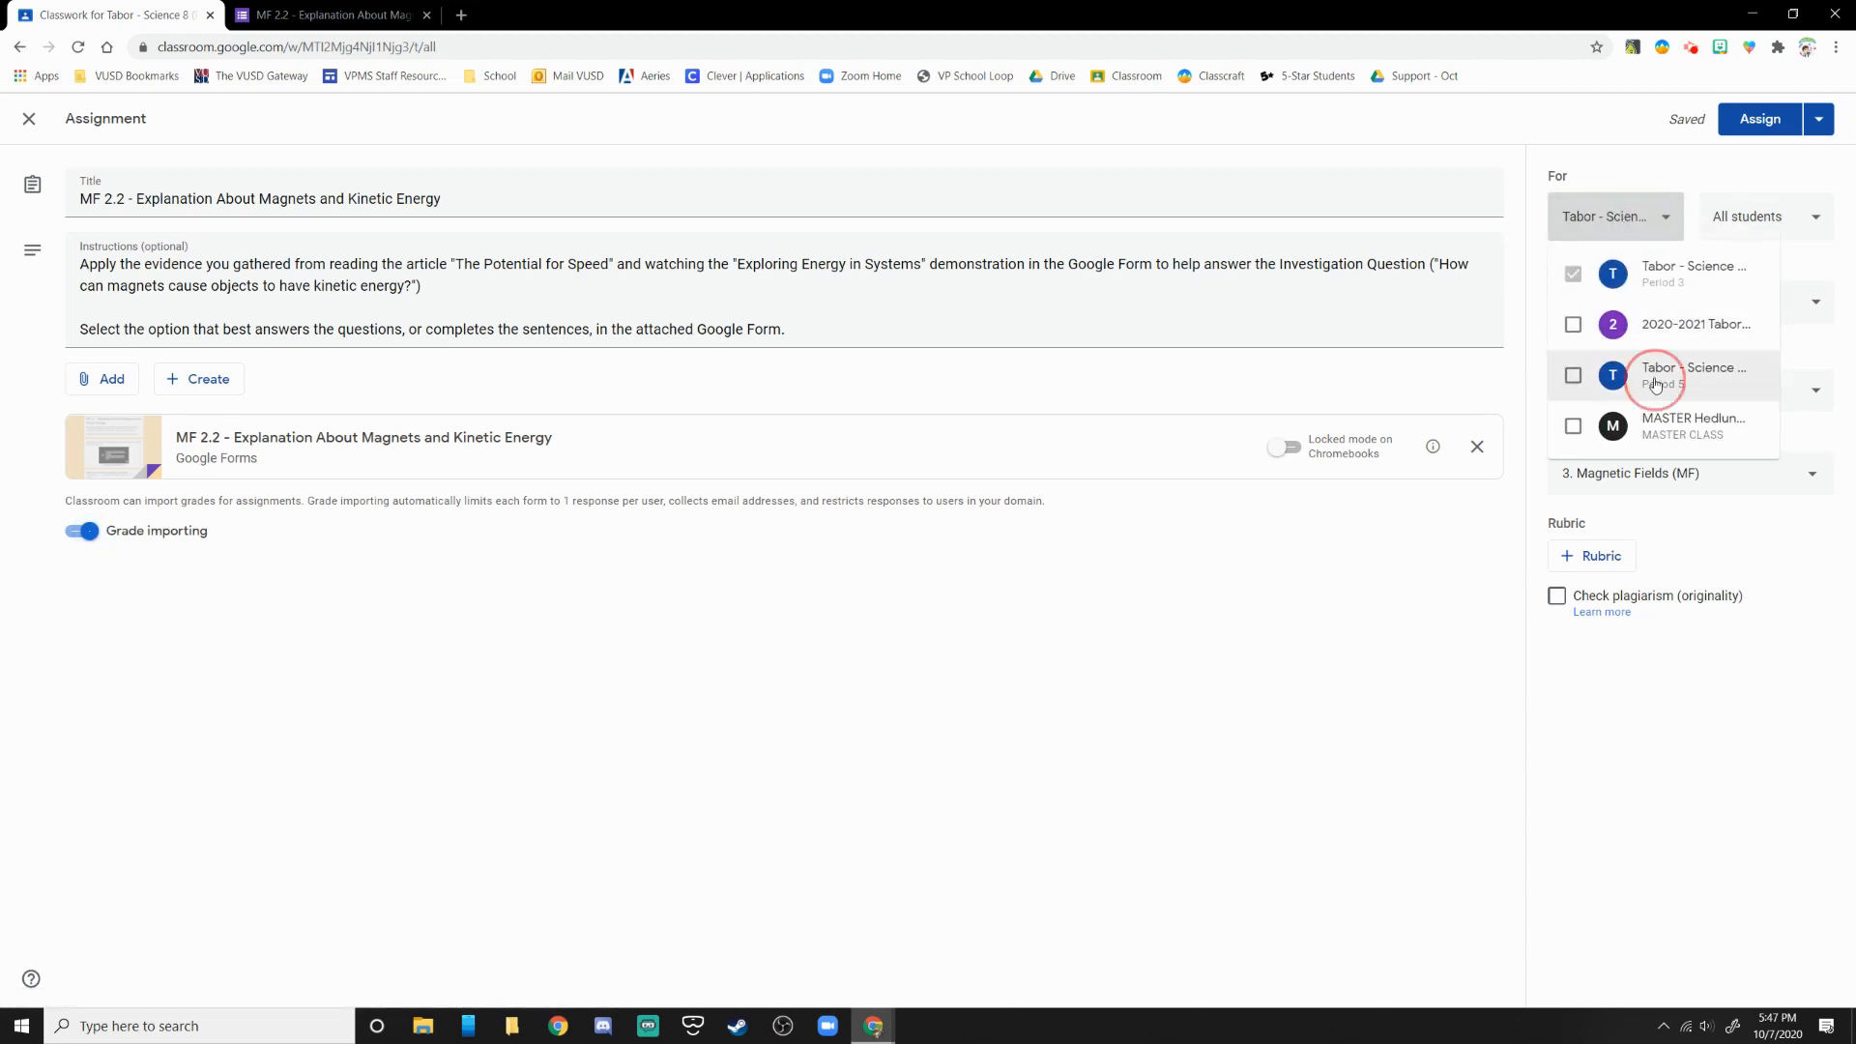
left_click(1407, 596)
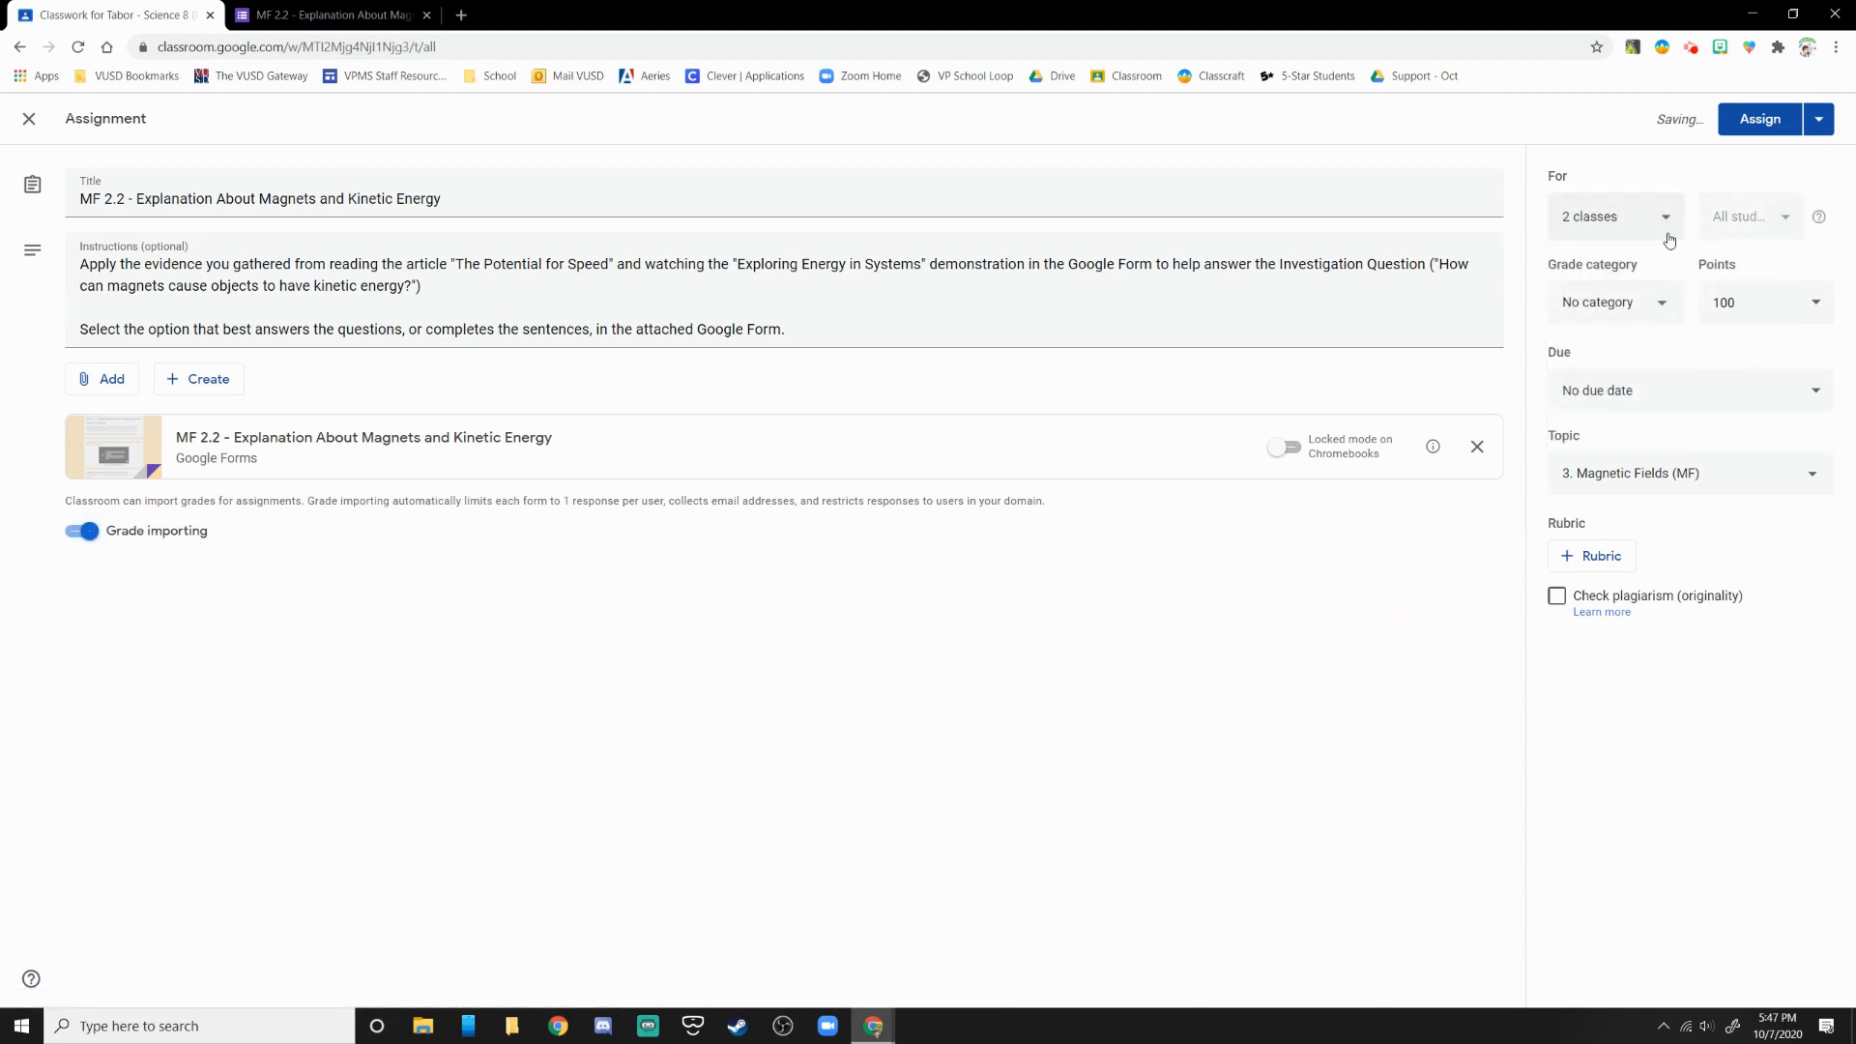
left_click(1654, 304)
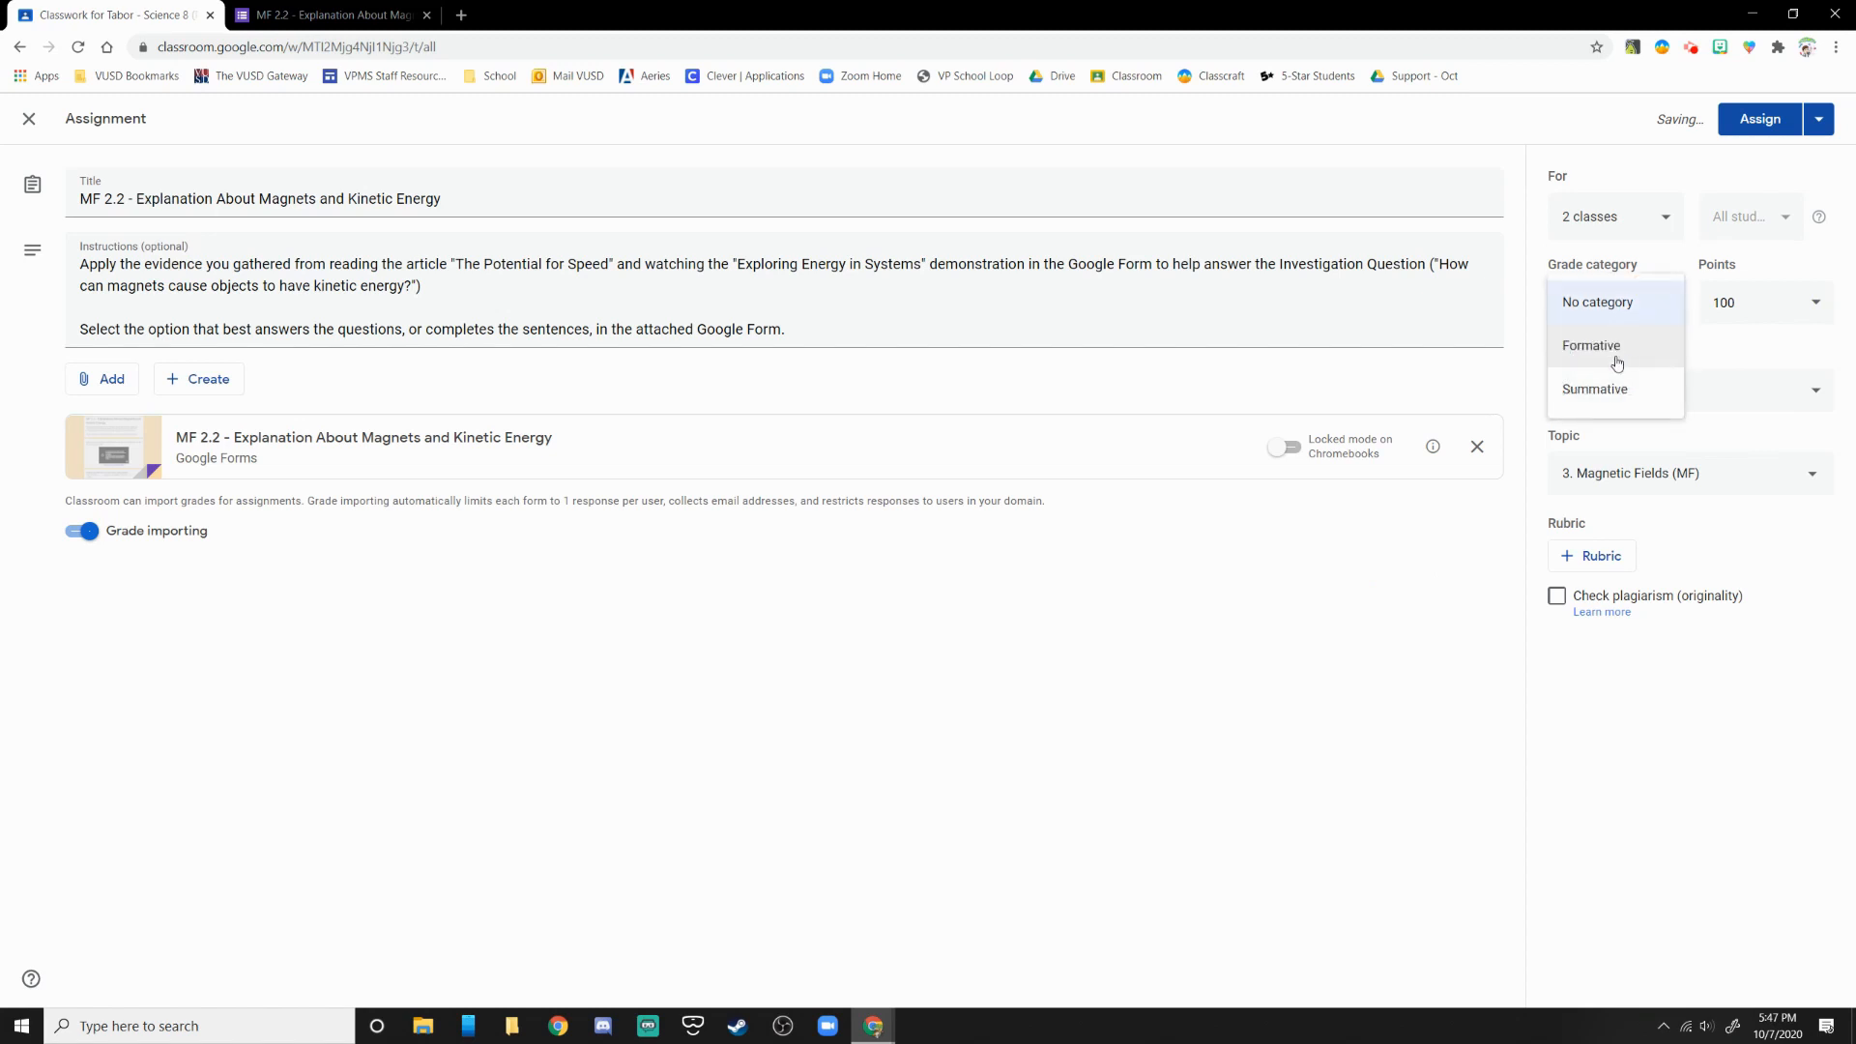
left_click(1616, 362)
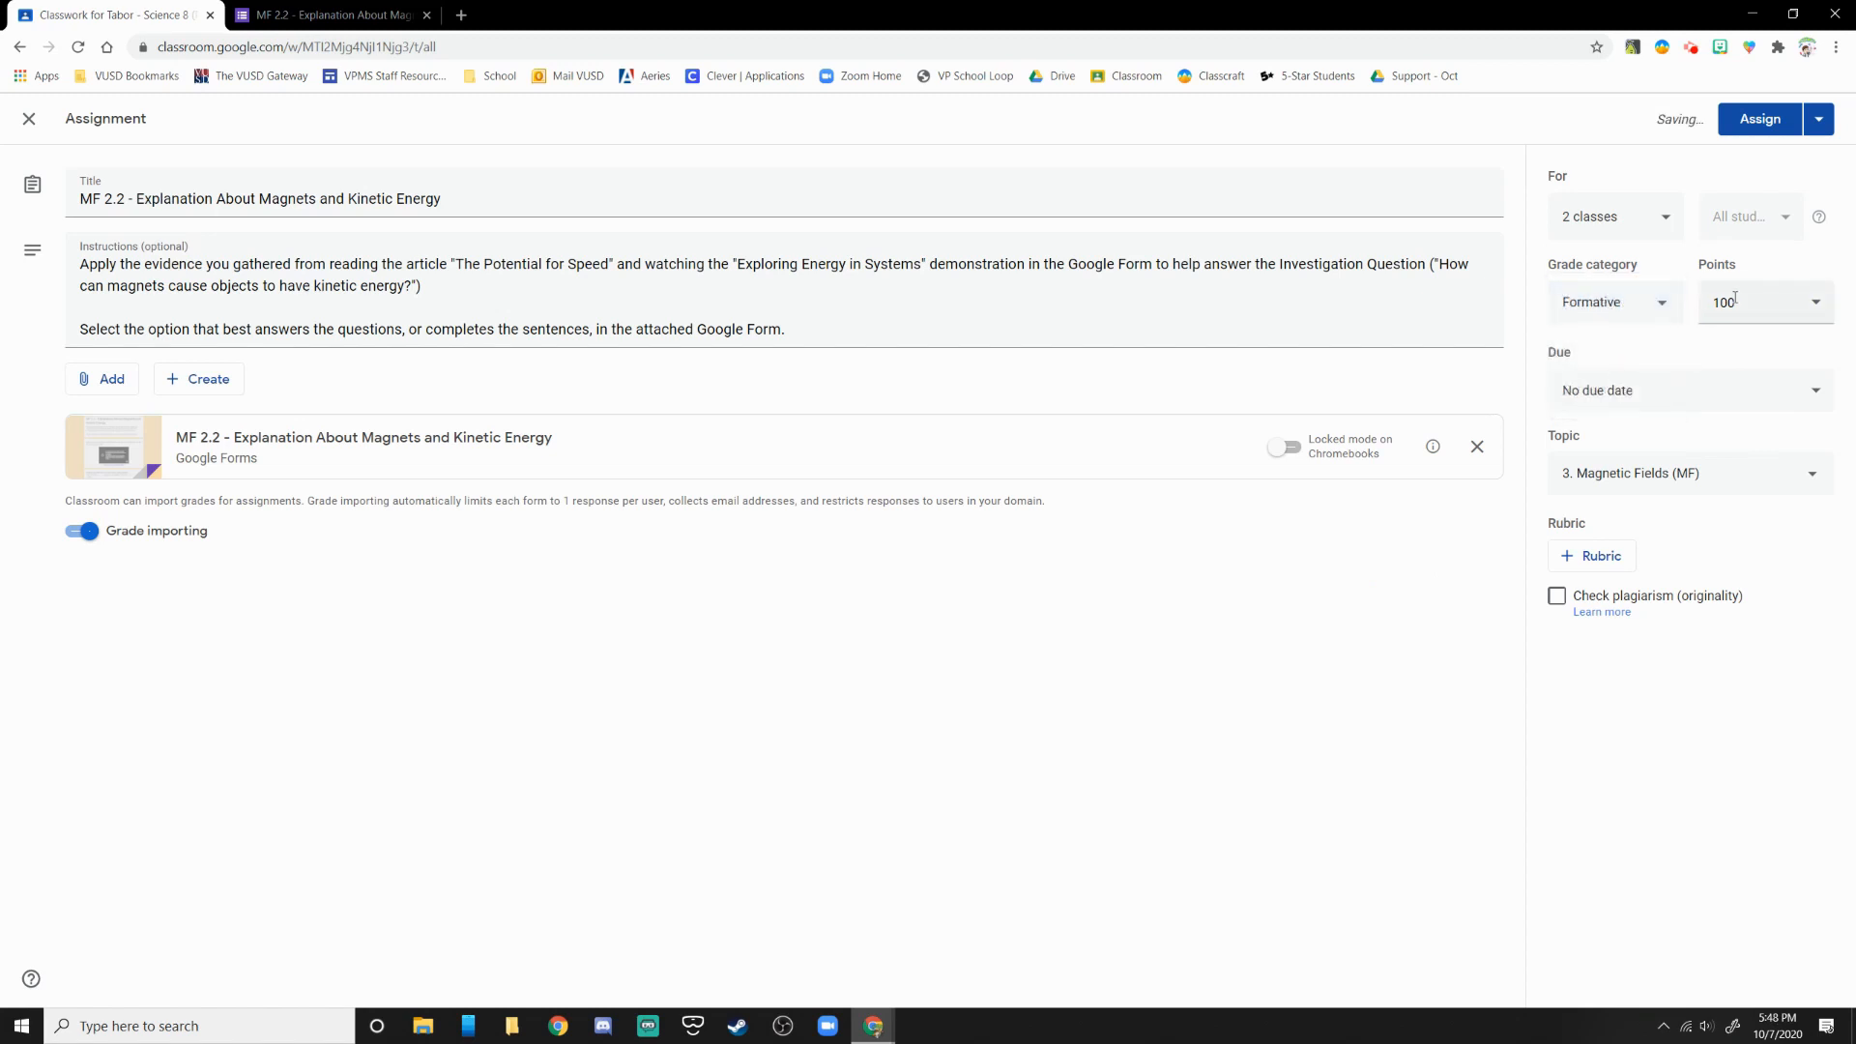
Step: Set the assignment's points to 6 and check that value against the total points in the attached quiz form
left_click(1735, 302)
double_click(1735, 299)
type("6")
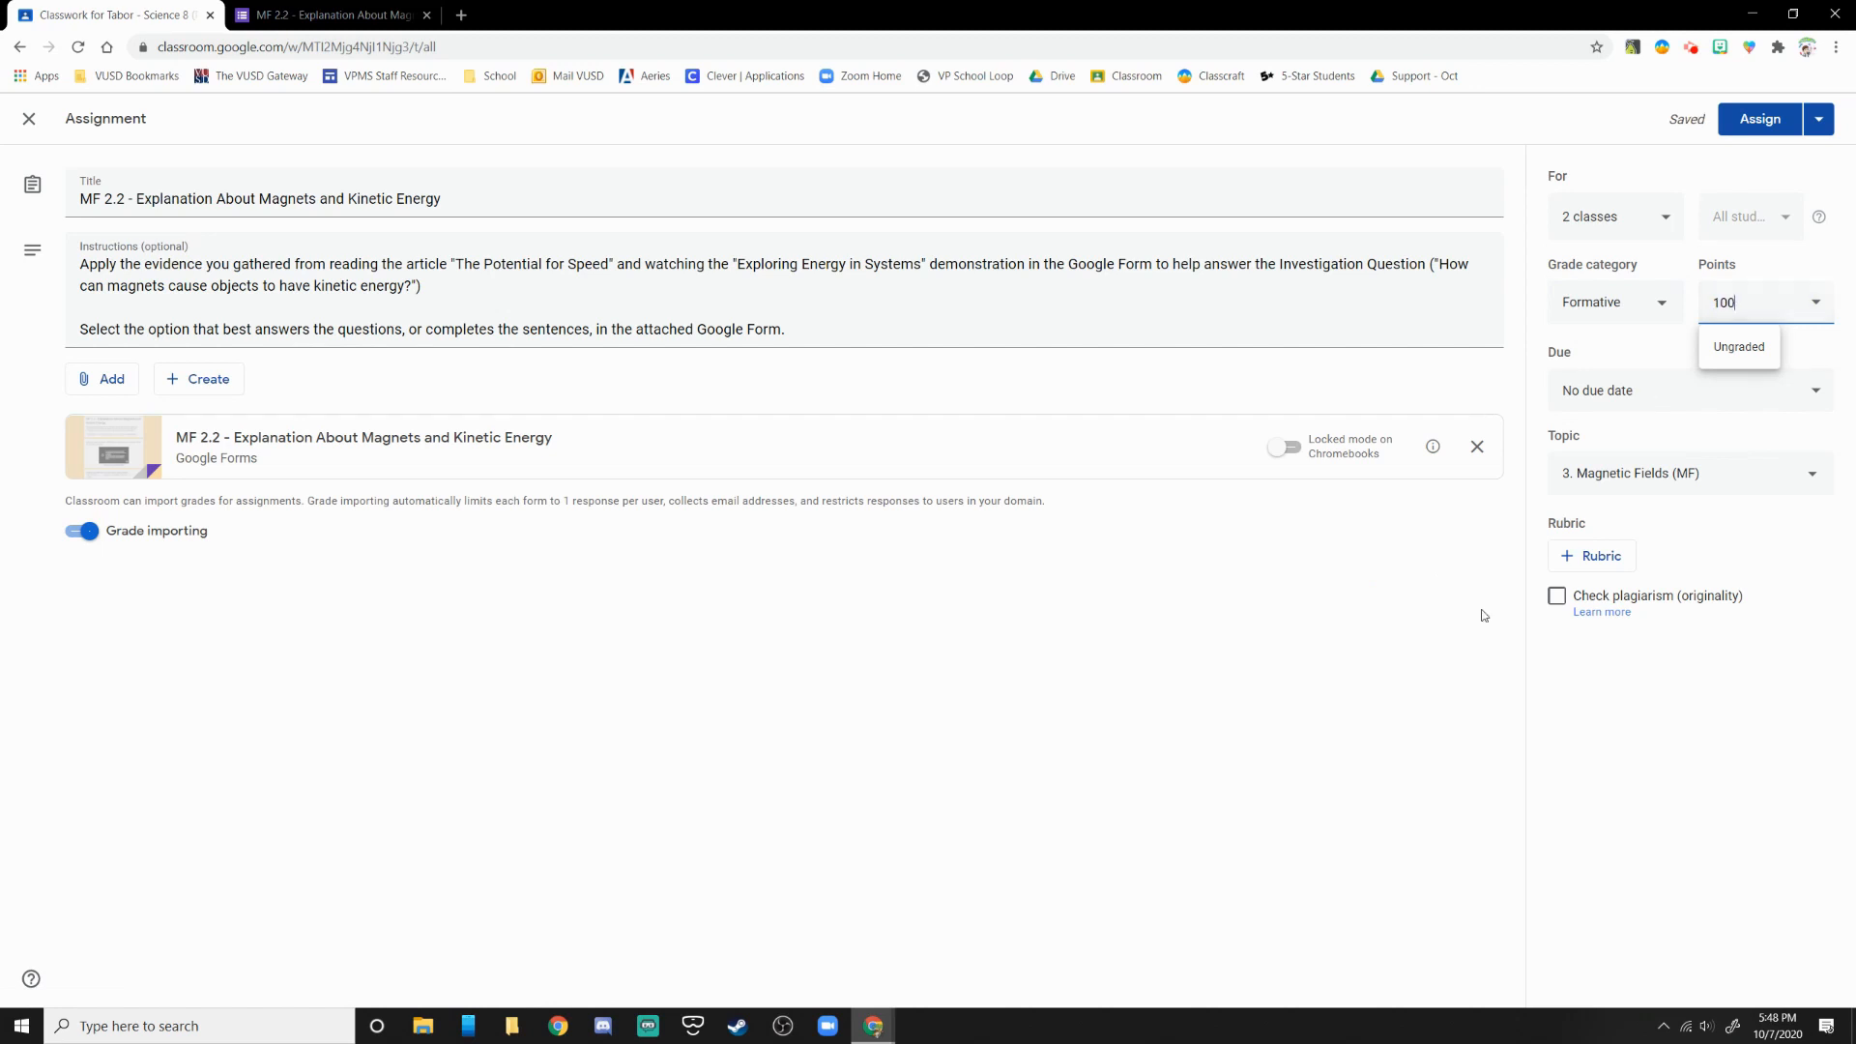
left_click(1360, 742)
double_click(1705, 301)
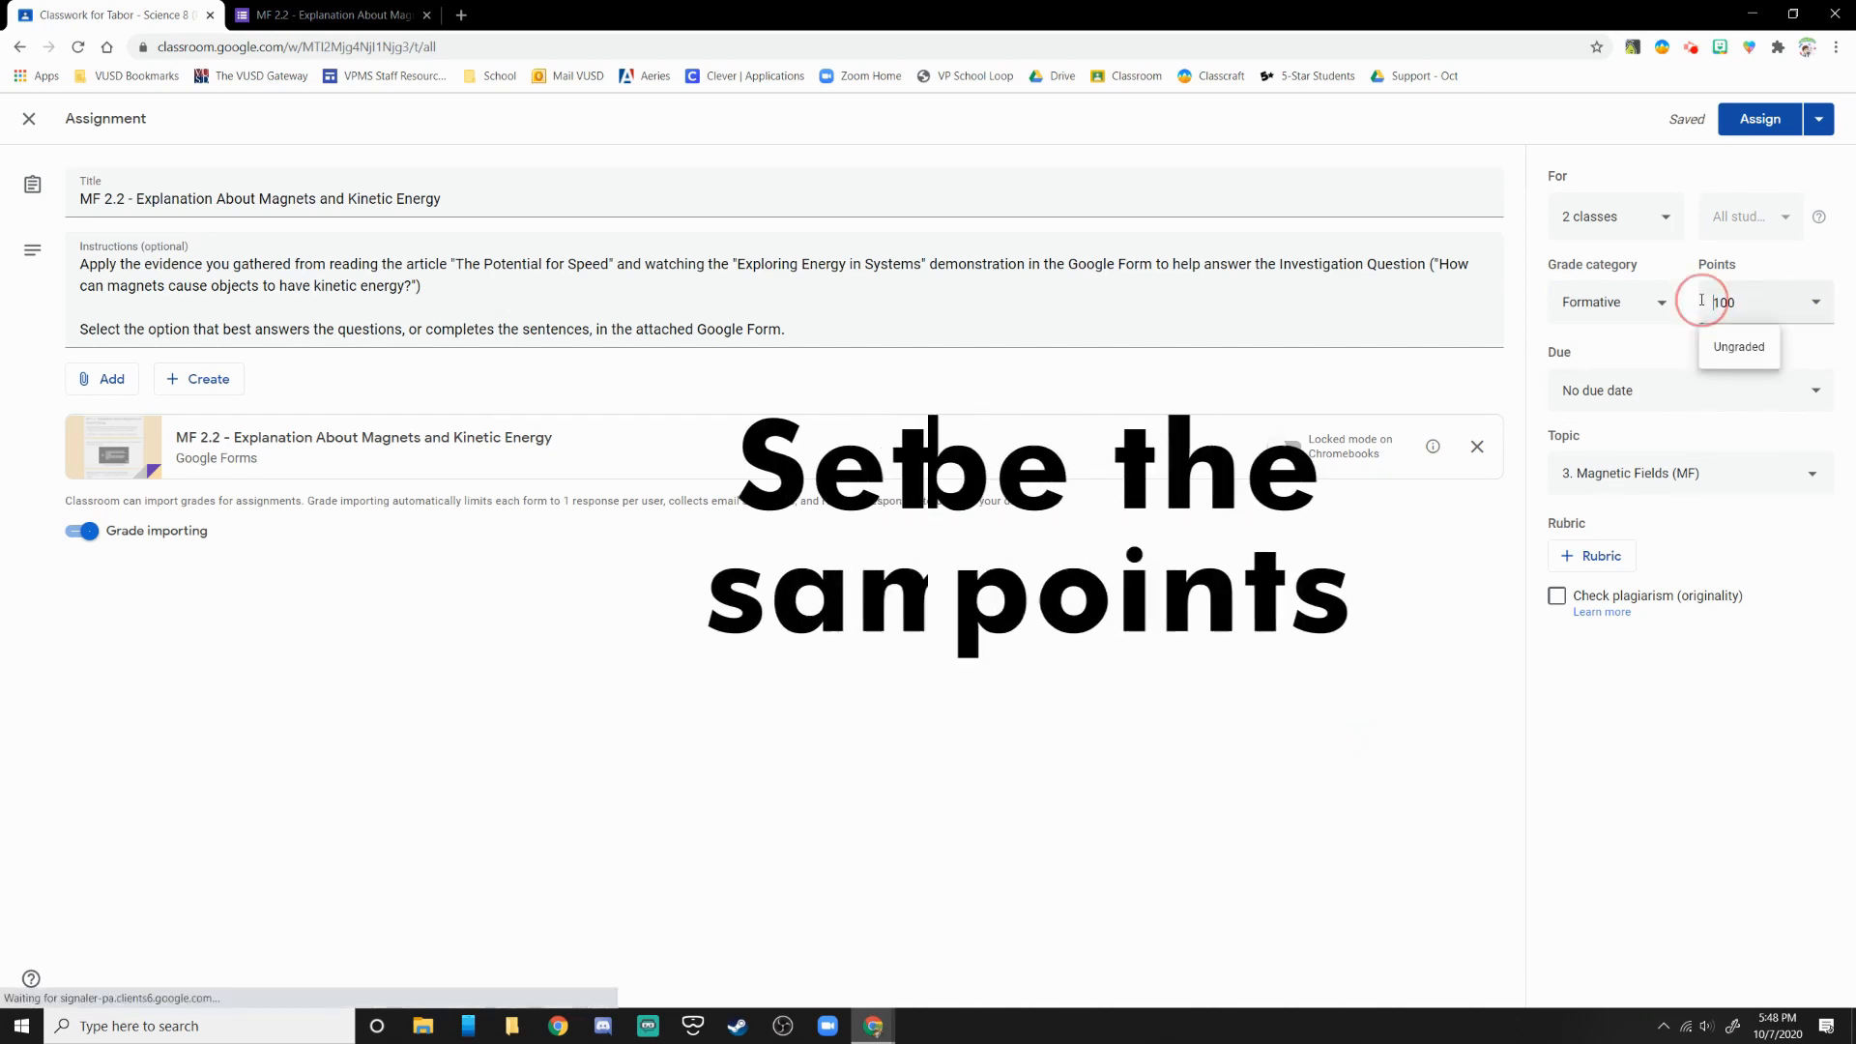
type("6")
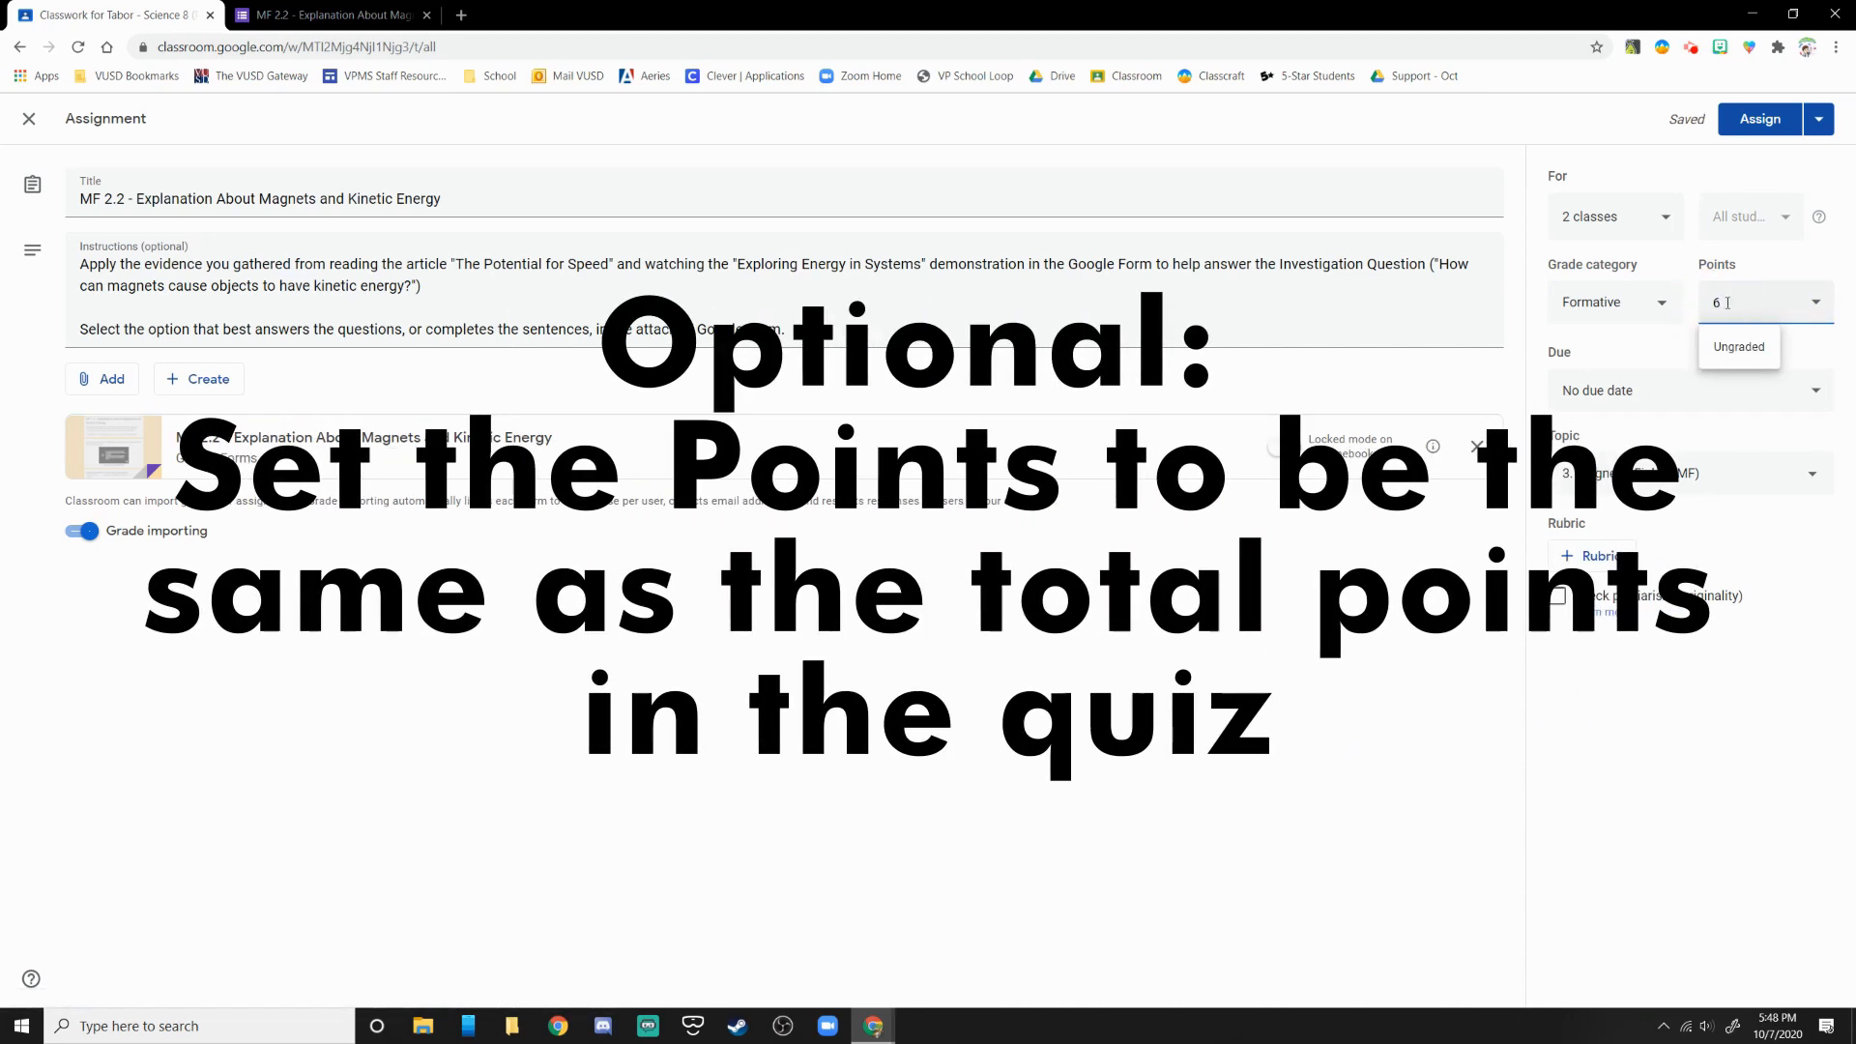
left_click(1361, 559)
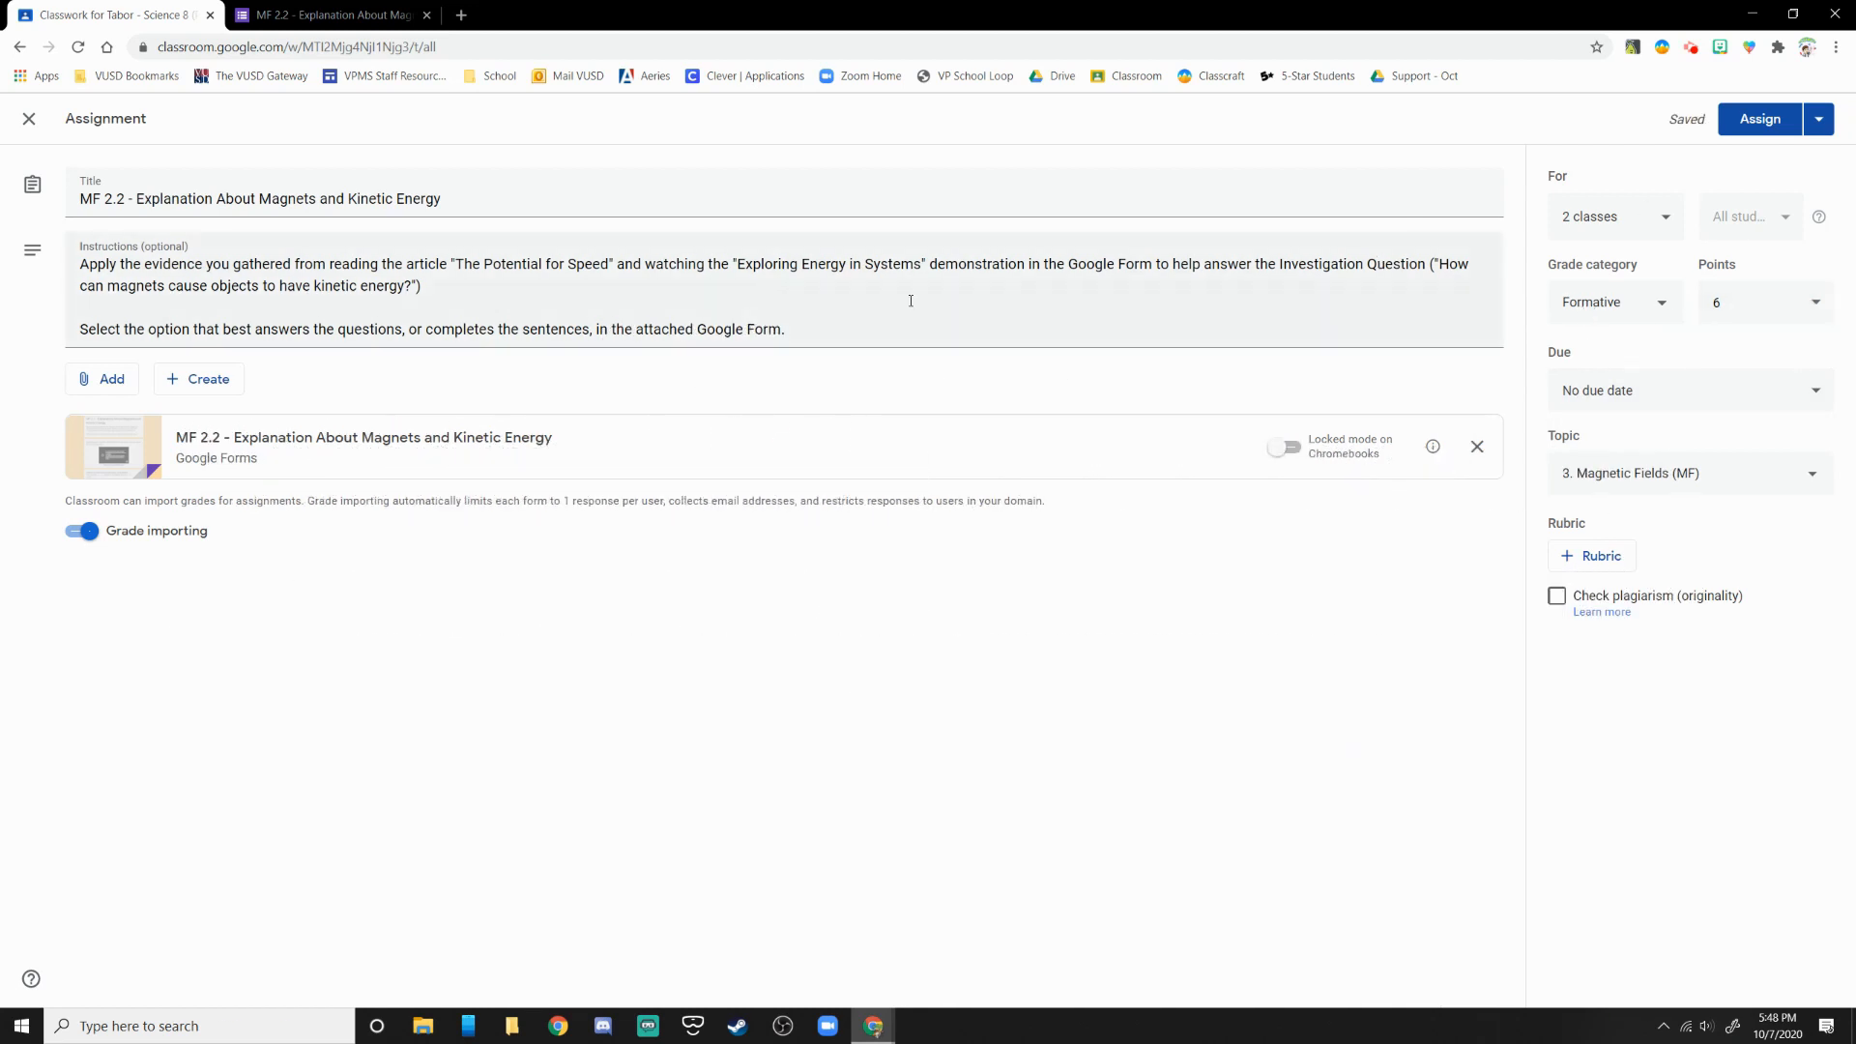
left_click(339, 15)
scroll(1111, 387, "up", 5)
scroll(1154, 444, "up", 1)
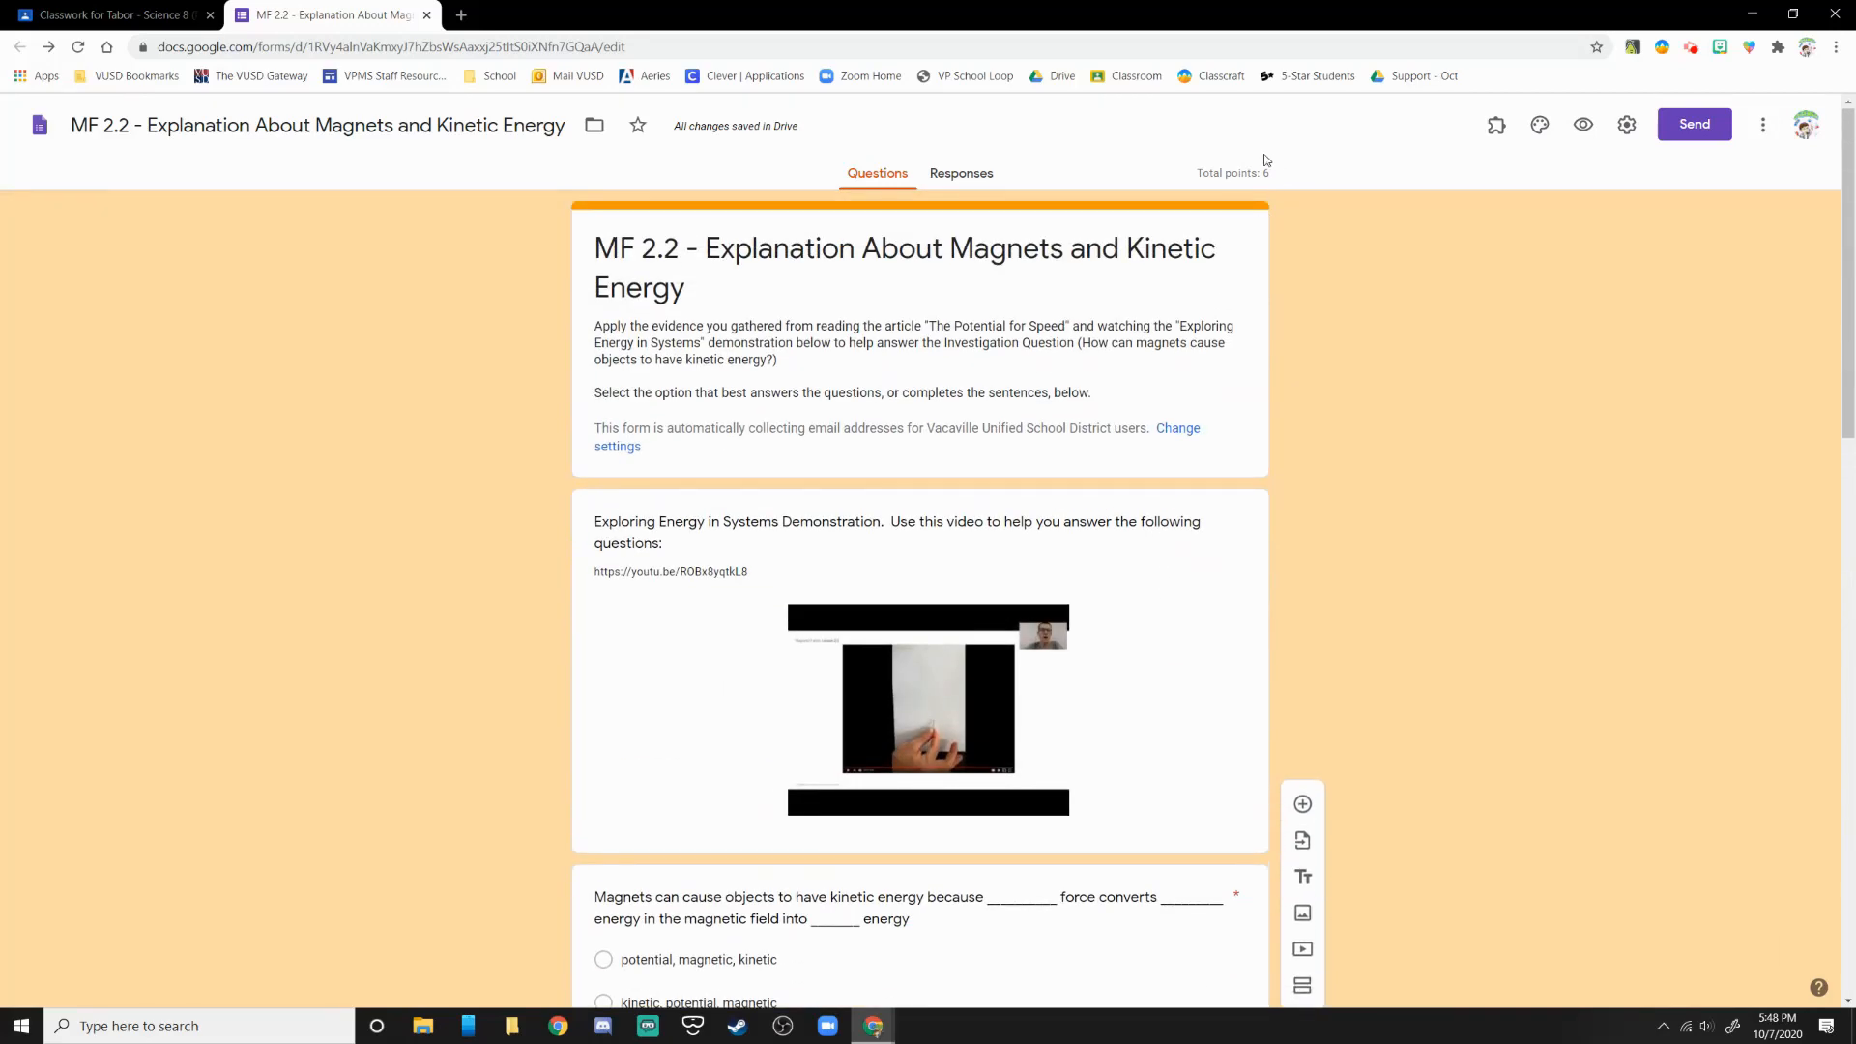
left_click(107, 14)
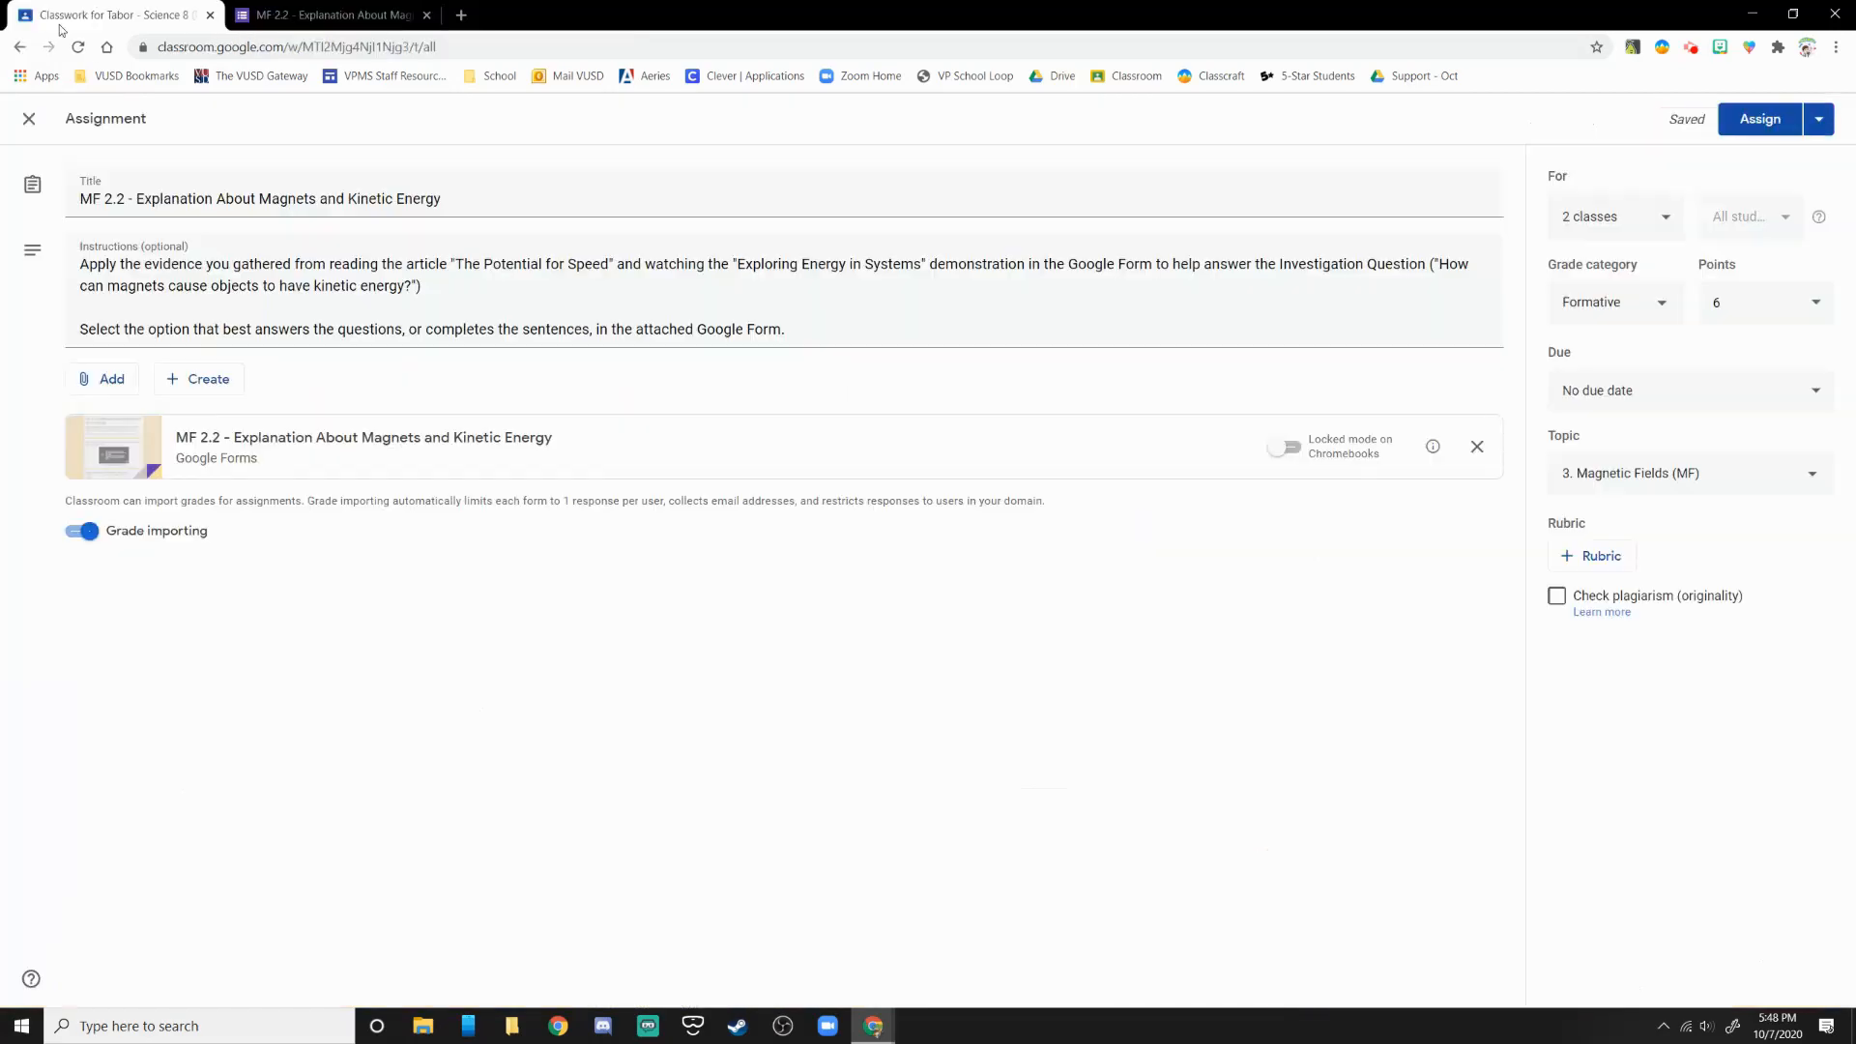
Step: Set the assignment's due date to October 9, 2020 and keep it under the topic "3. Magnetic Fields (MF)"
left_click(1709, 400)
left_click(1706, 460)
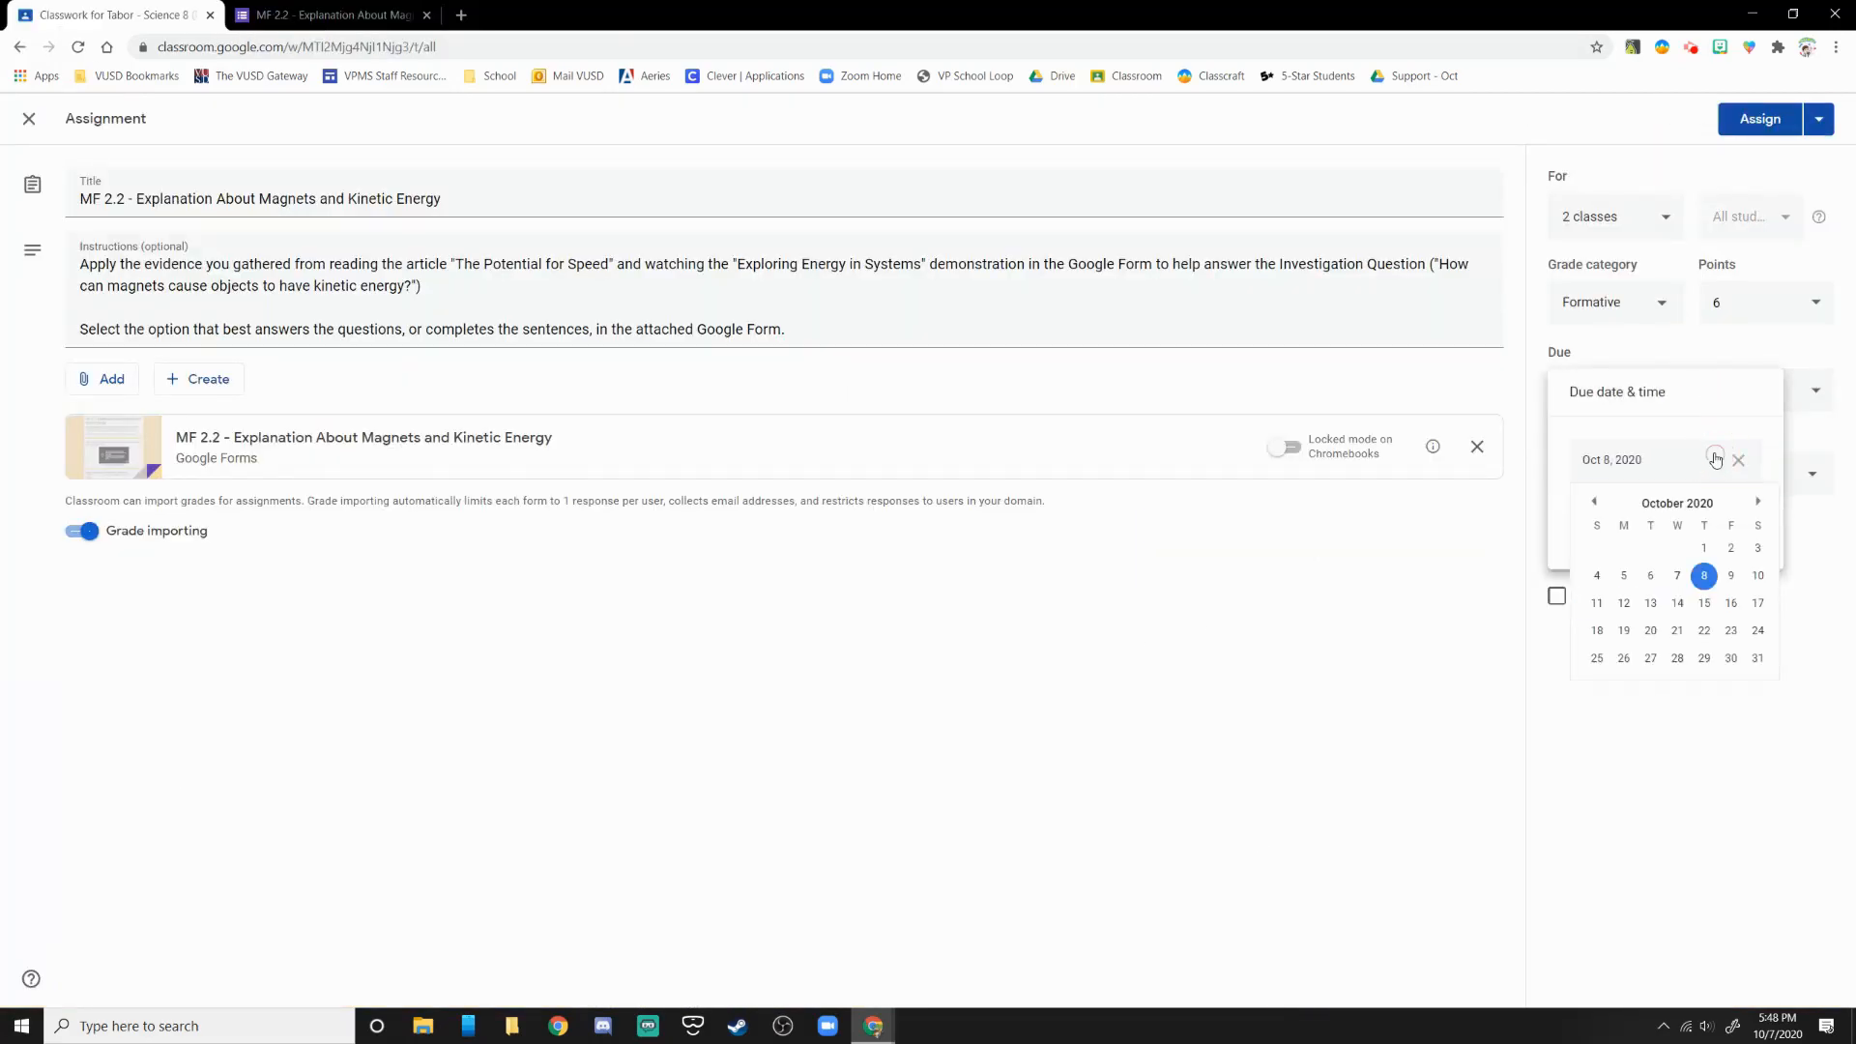
left_click(1729, 578)
left_click(1369, 761)
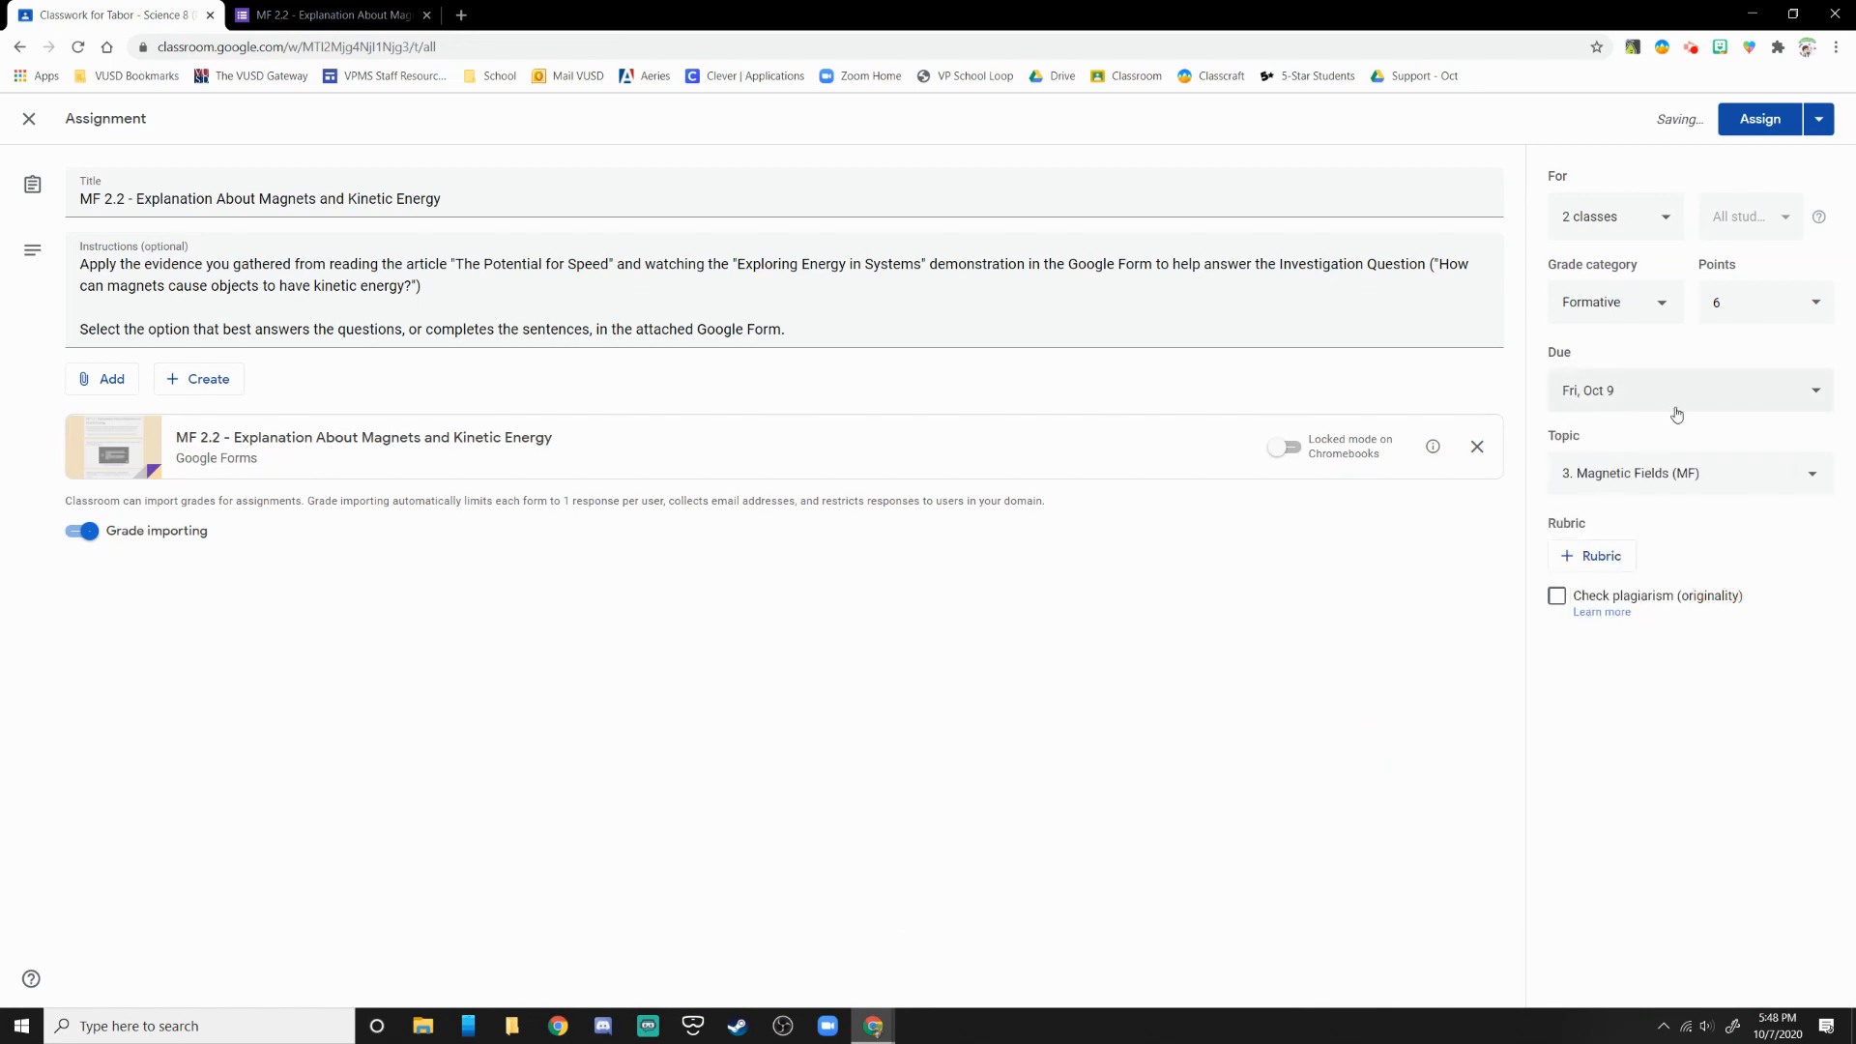
left_click(1621, 482)
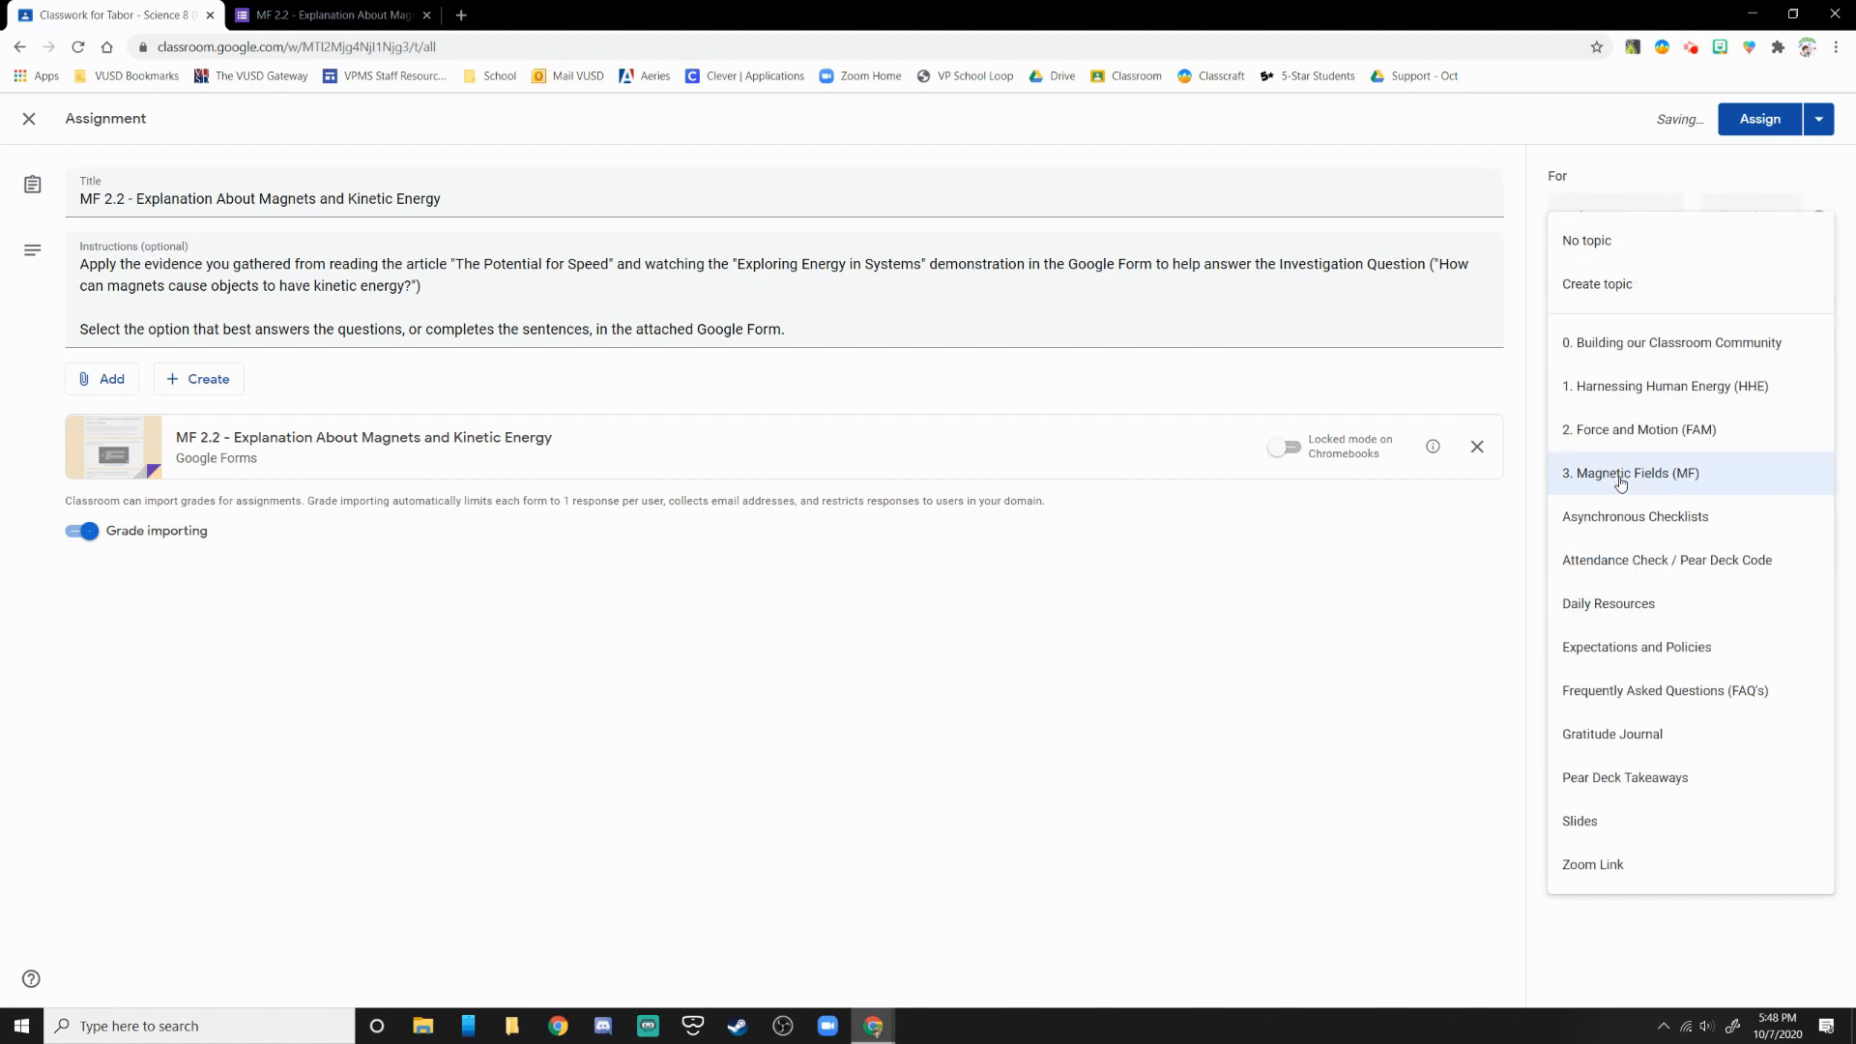
left_click(1621, 475)
left_click(1336, 663)
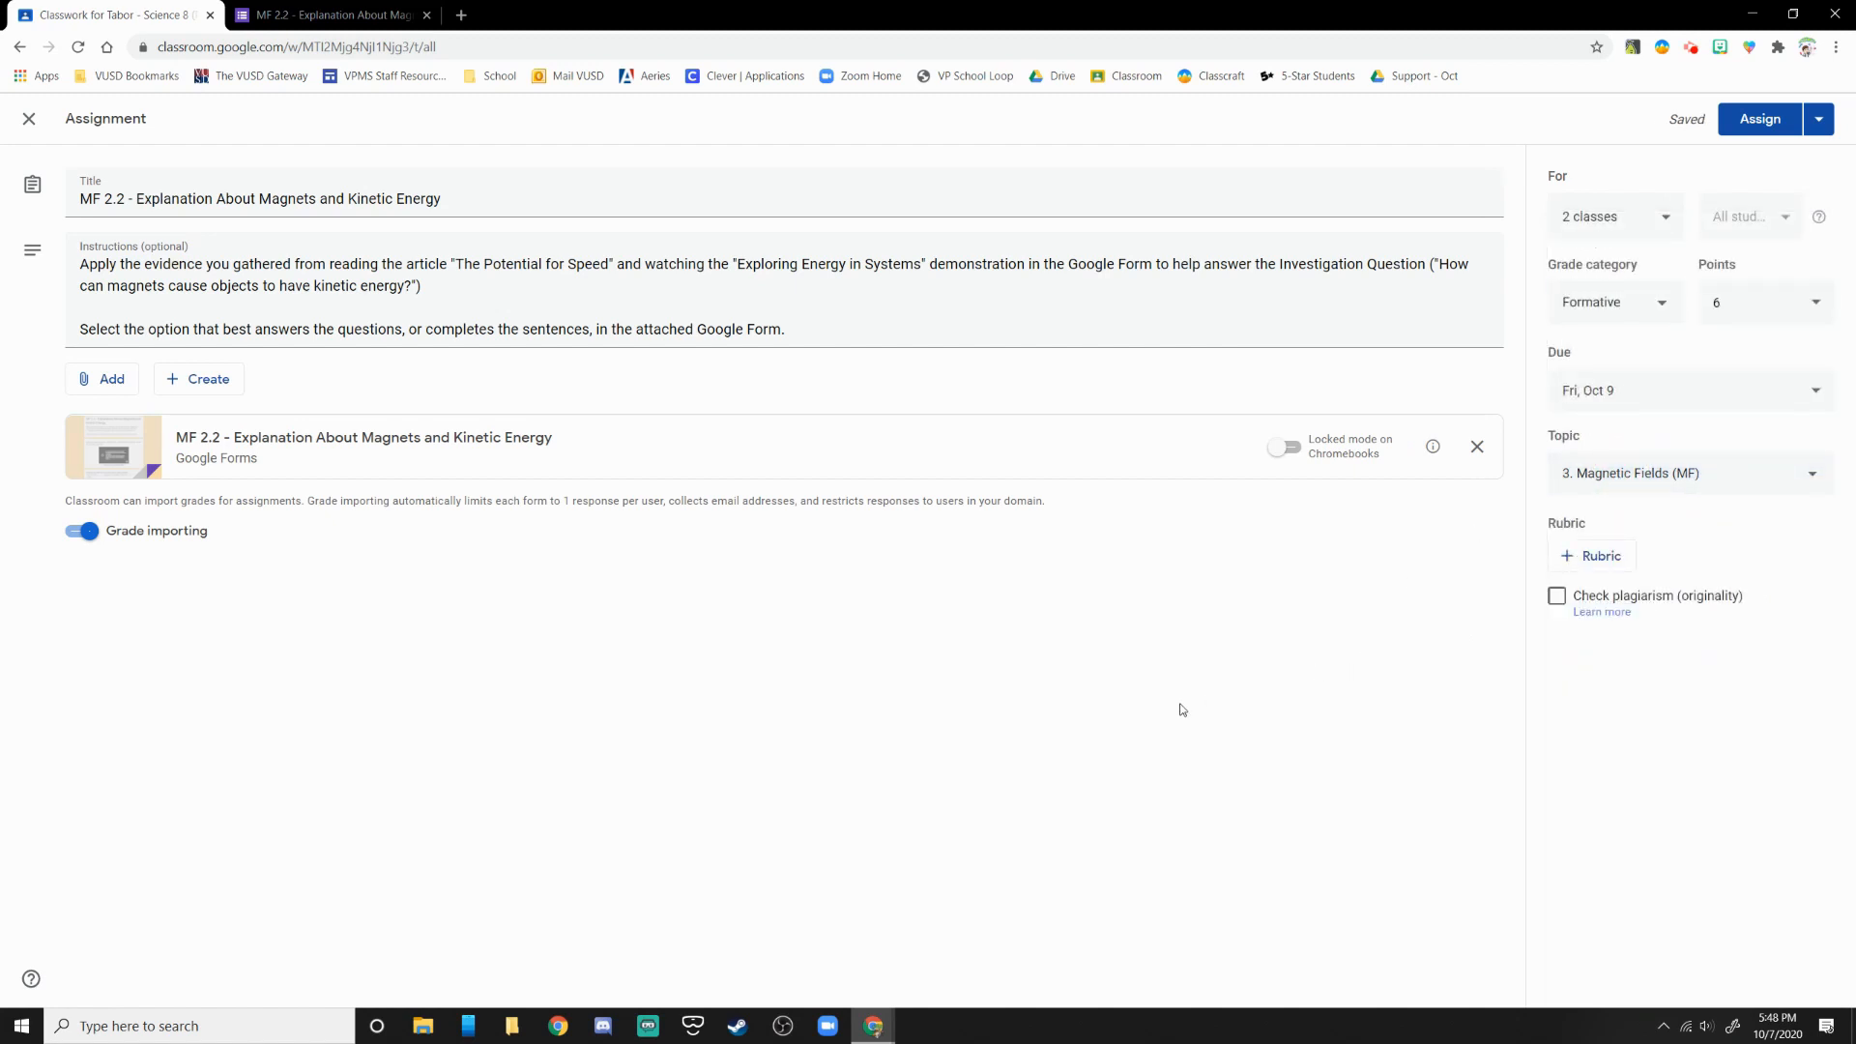
Step: Assign "MF 2.2 - Explanation About Magnets and Kinetic Energy" to the students and collapse its posted entry in the classwork list
left_click(1757, 118)
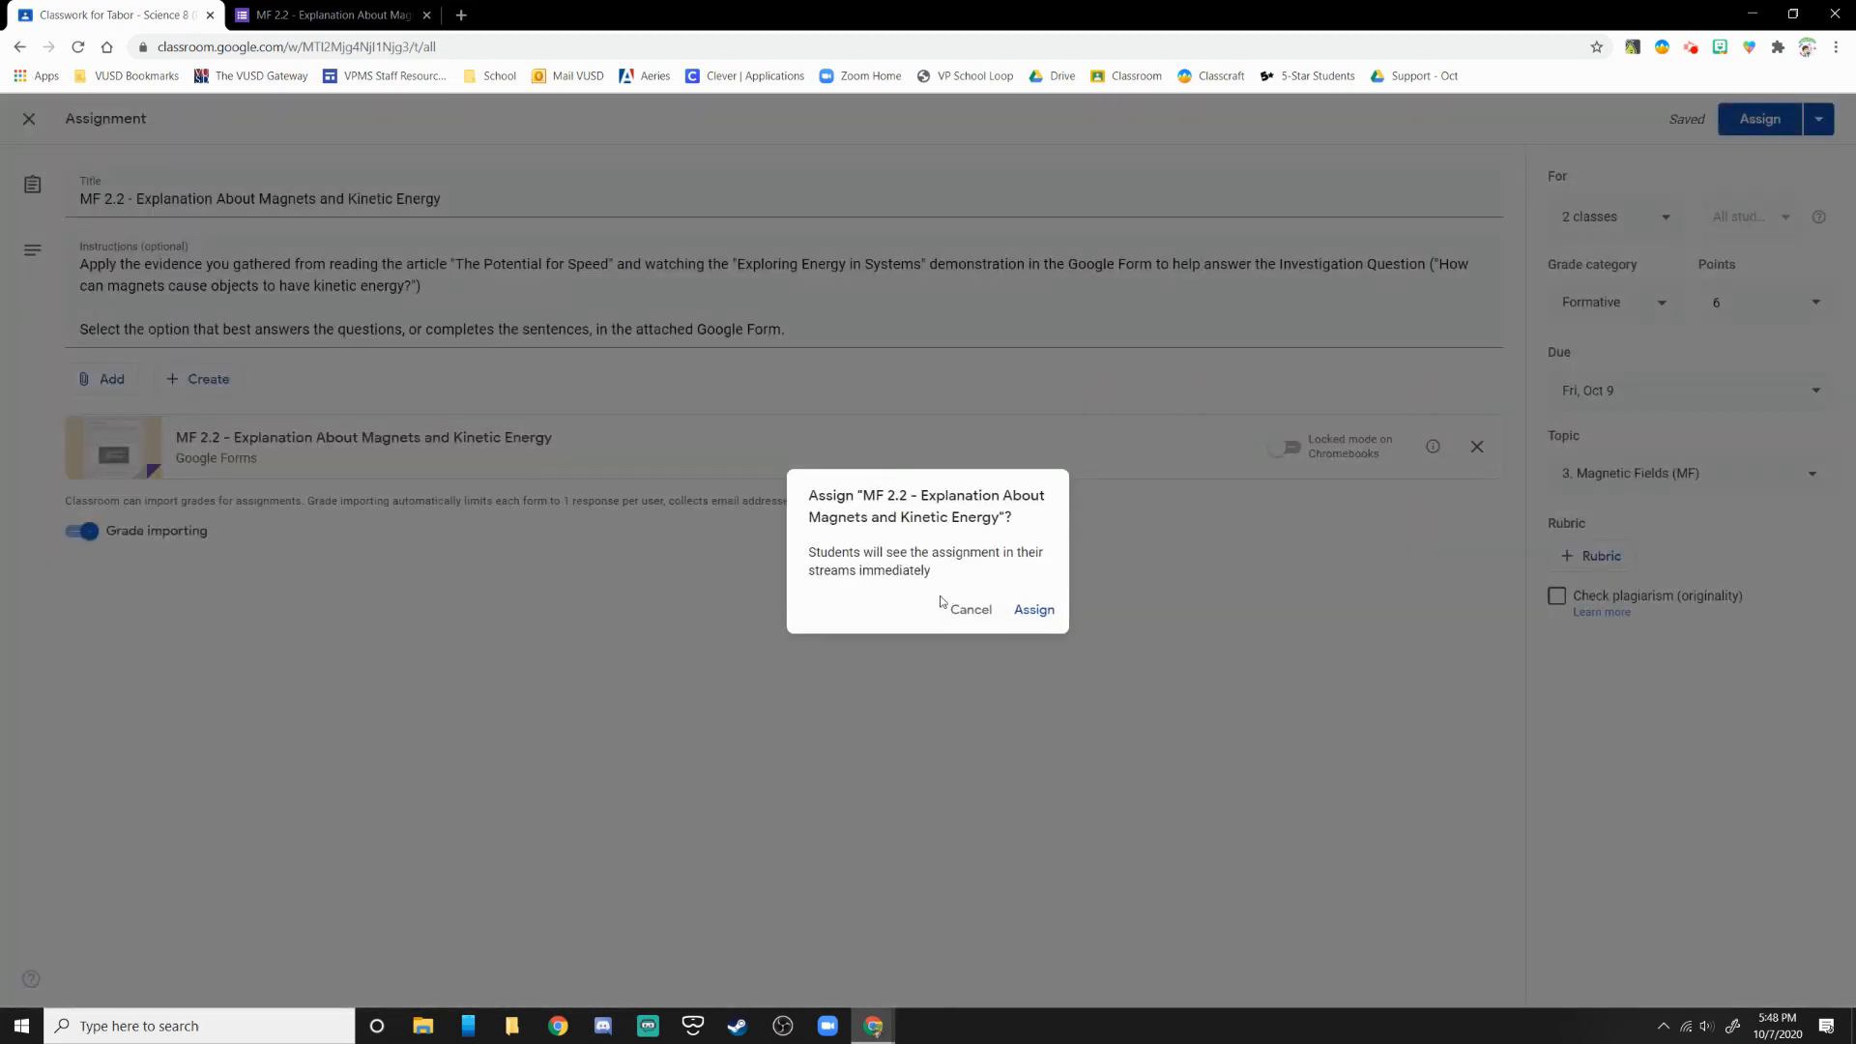
left_click(1034, 611)
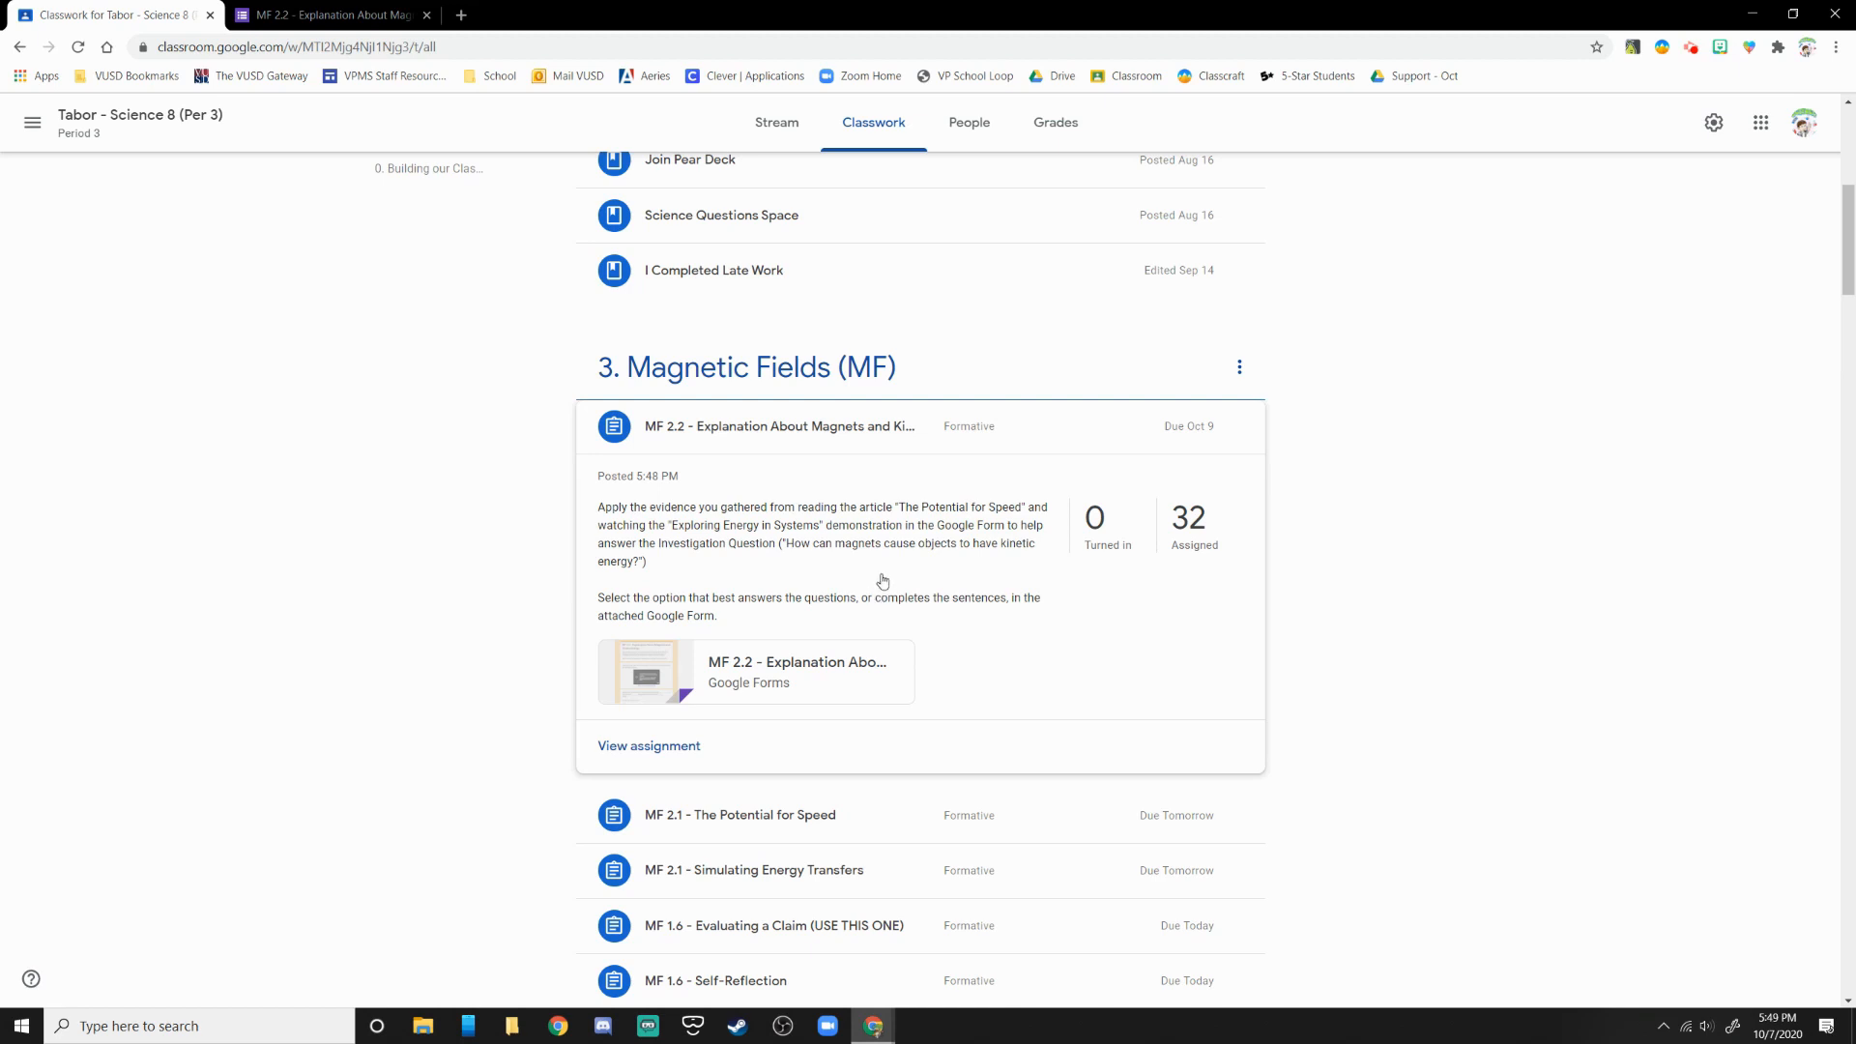
left_click(807, 435)
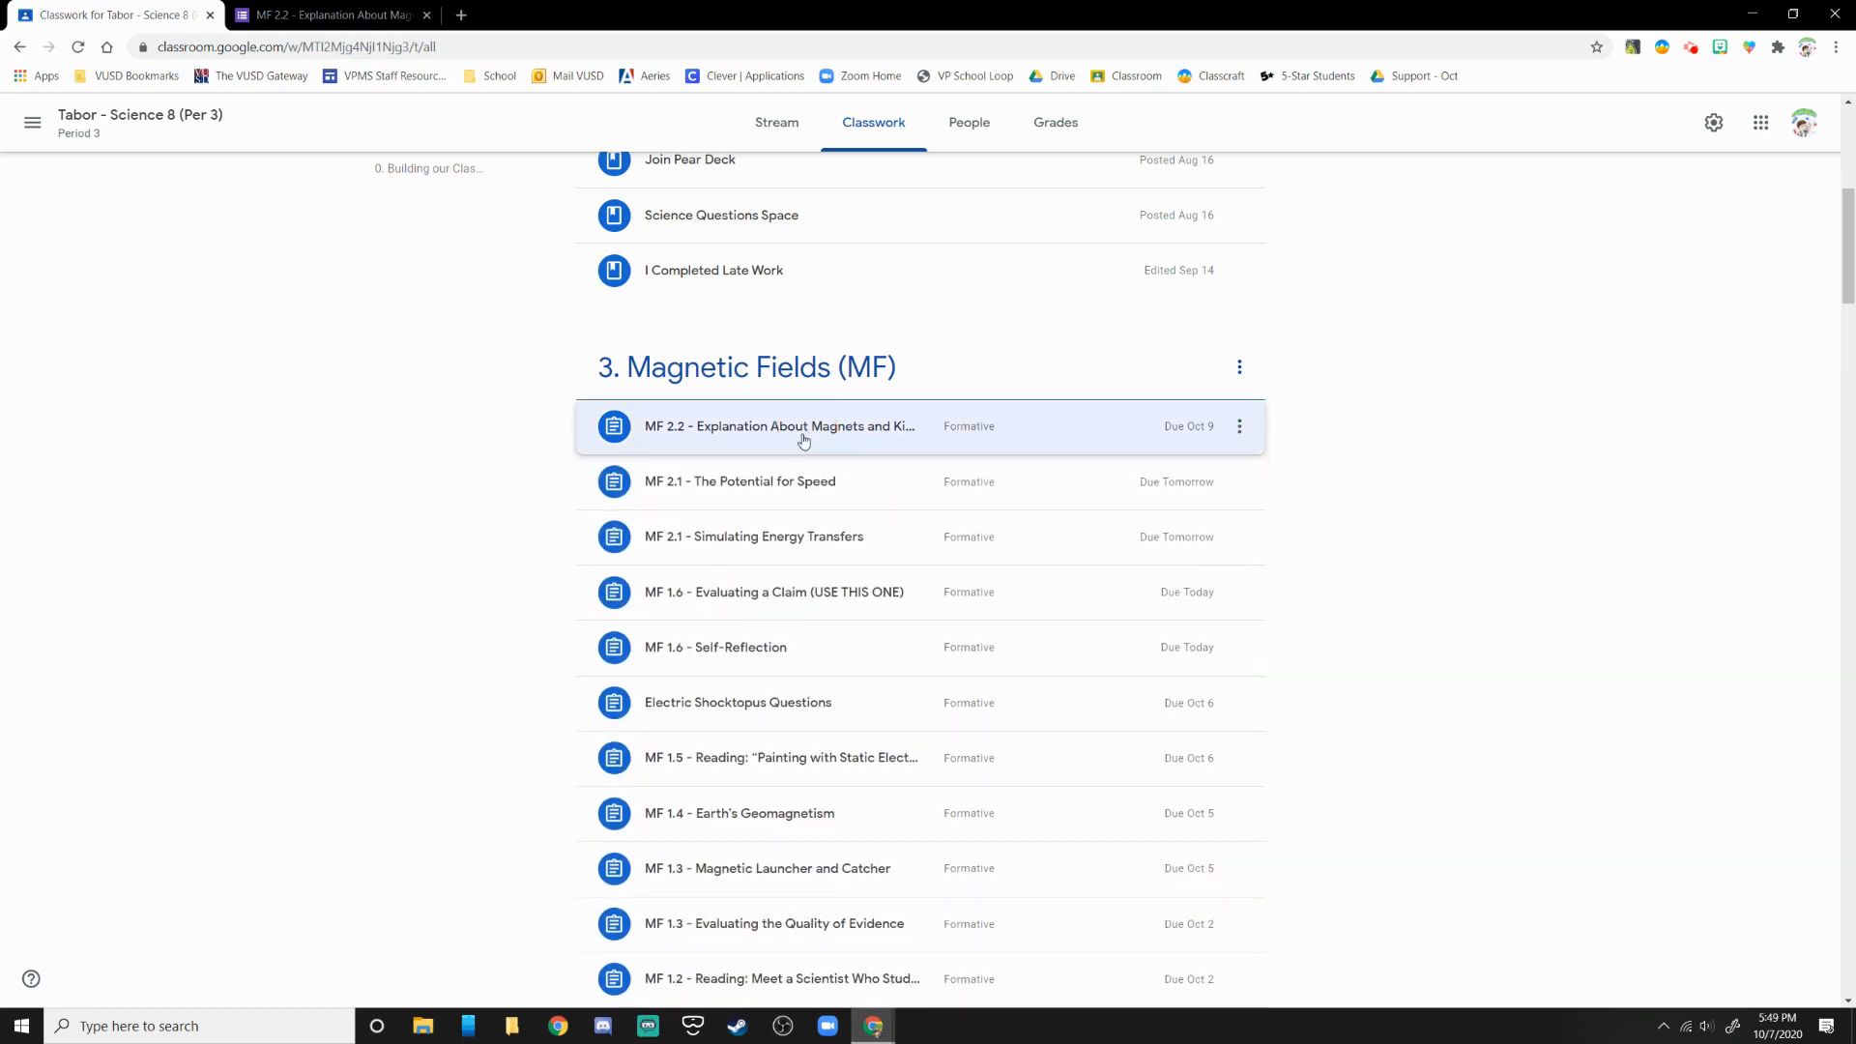
Step: Open the student work of the earlier assignment "MF 1.2 - Rules About Magnets Check"
scroll(542, 600, "down", 4)
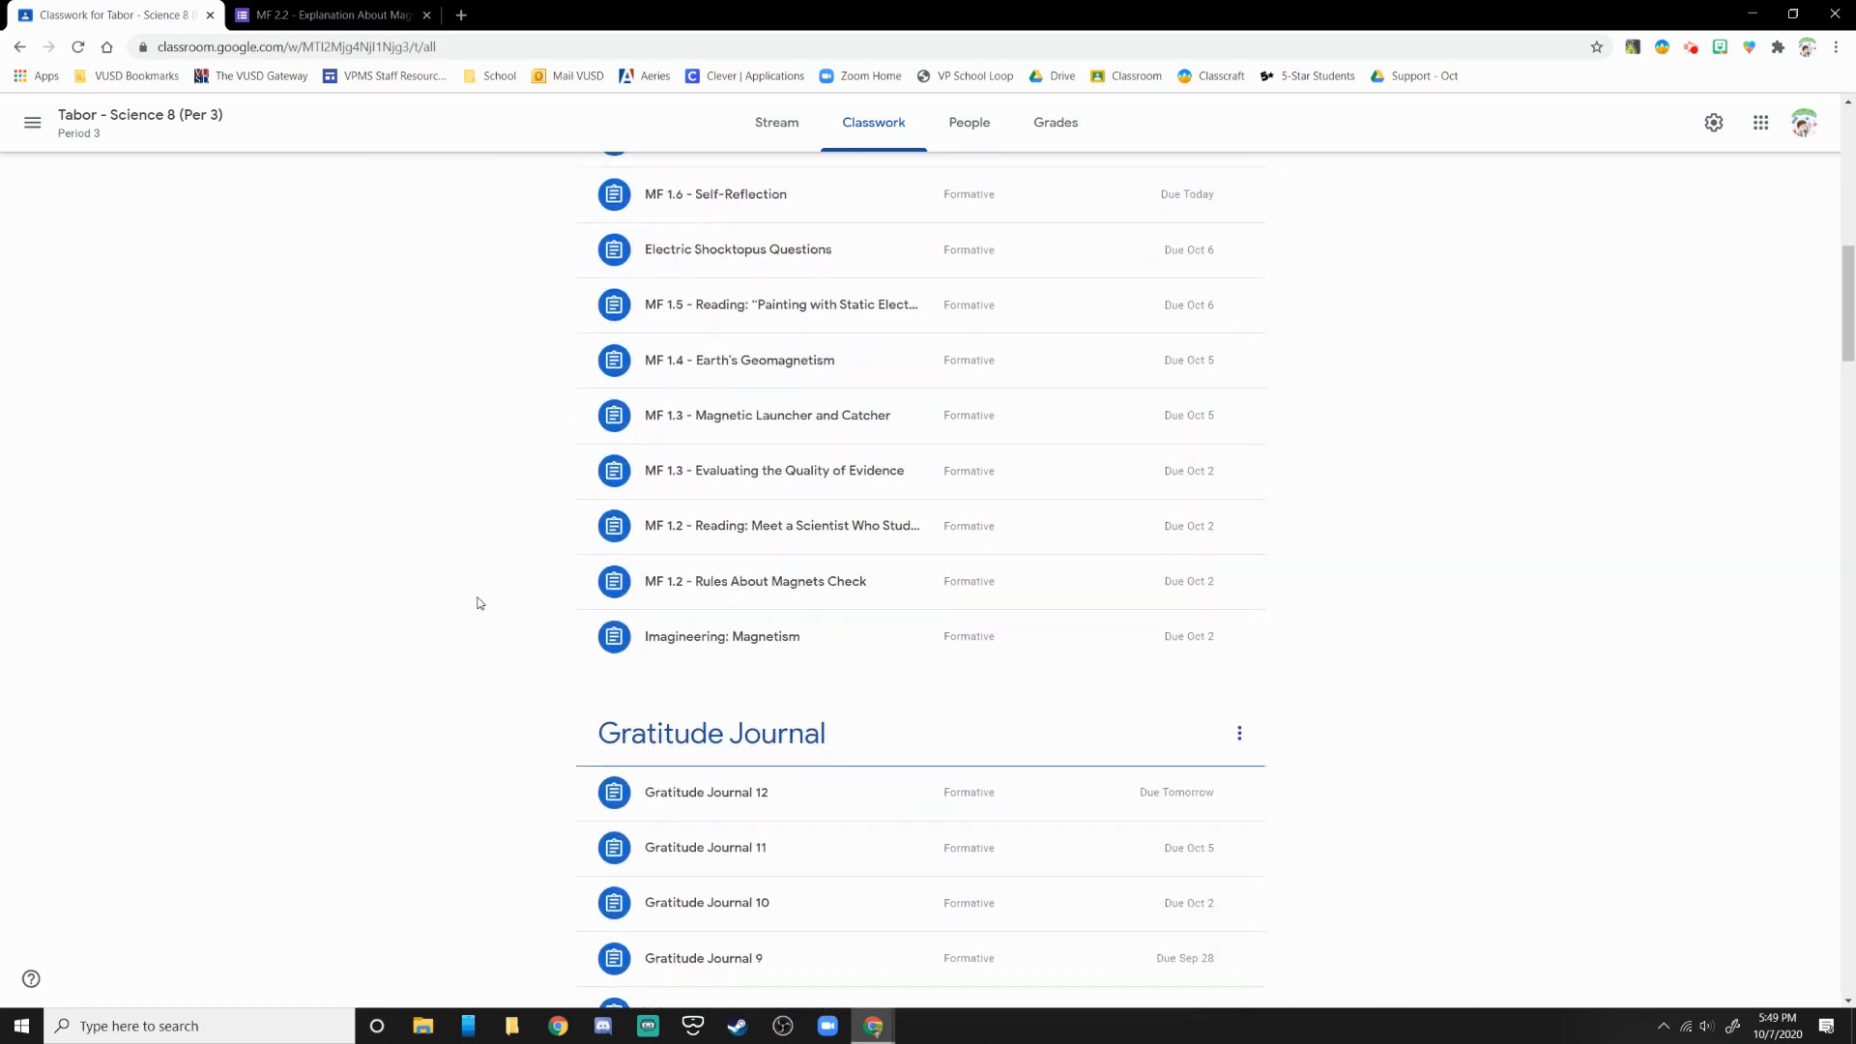
scroll(476, 605, "down", 1)
left_click(781, 498)
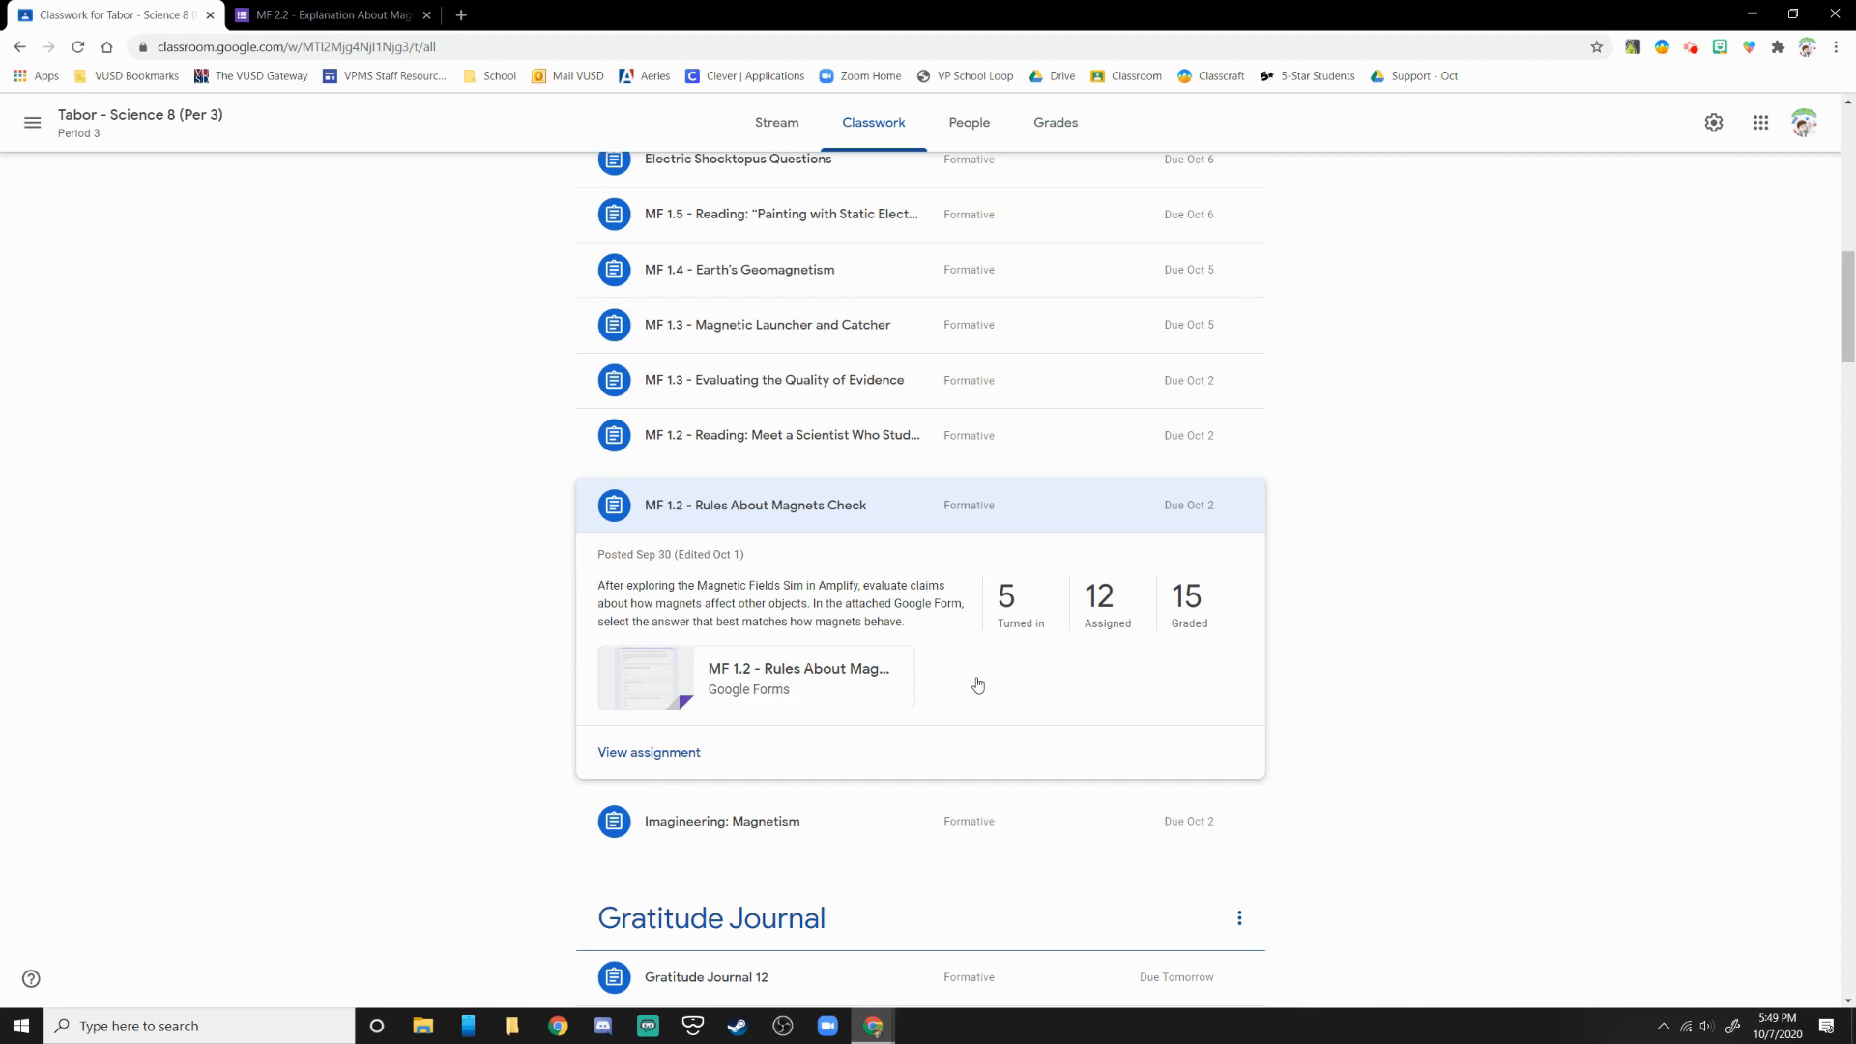
left_click(638, 754)
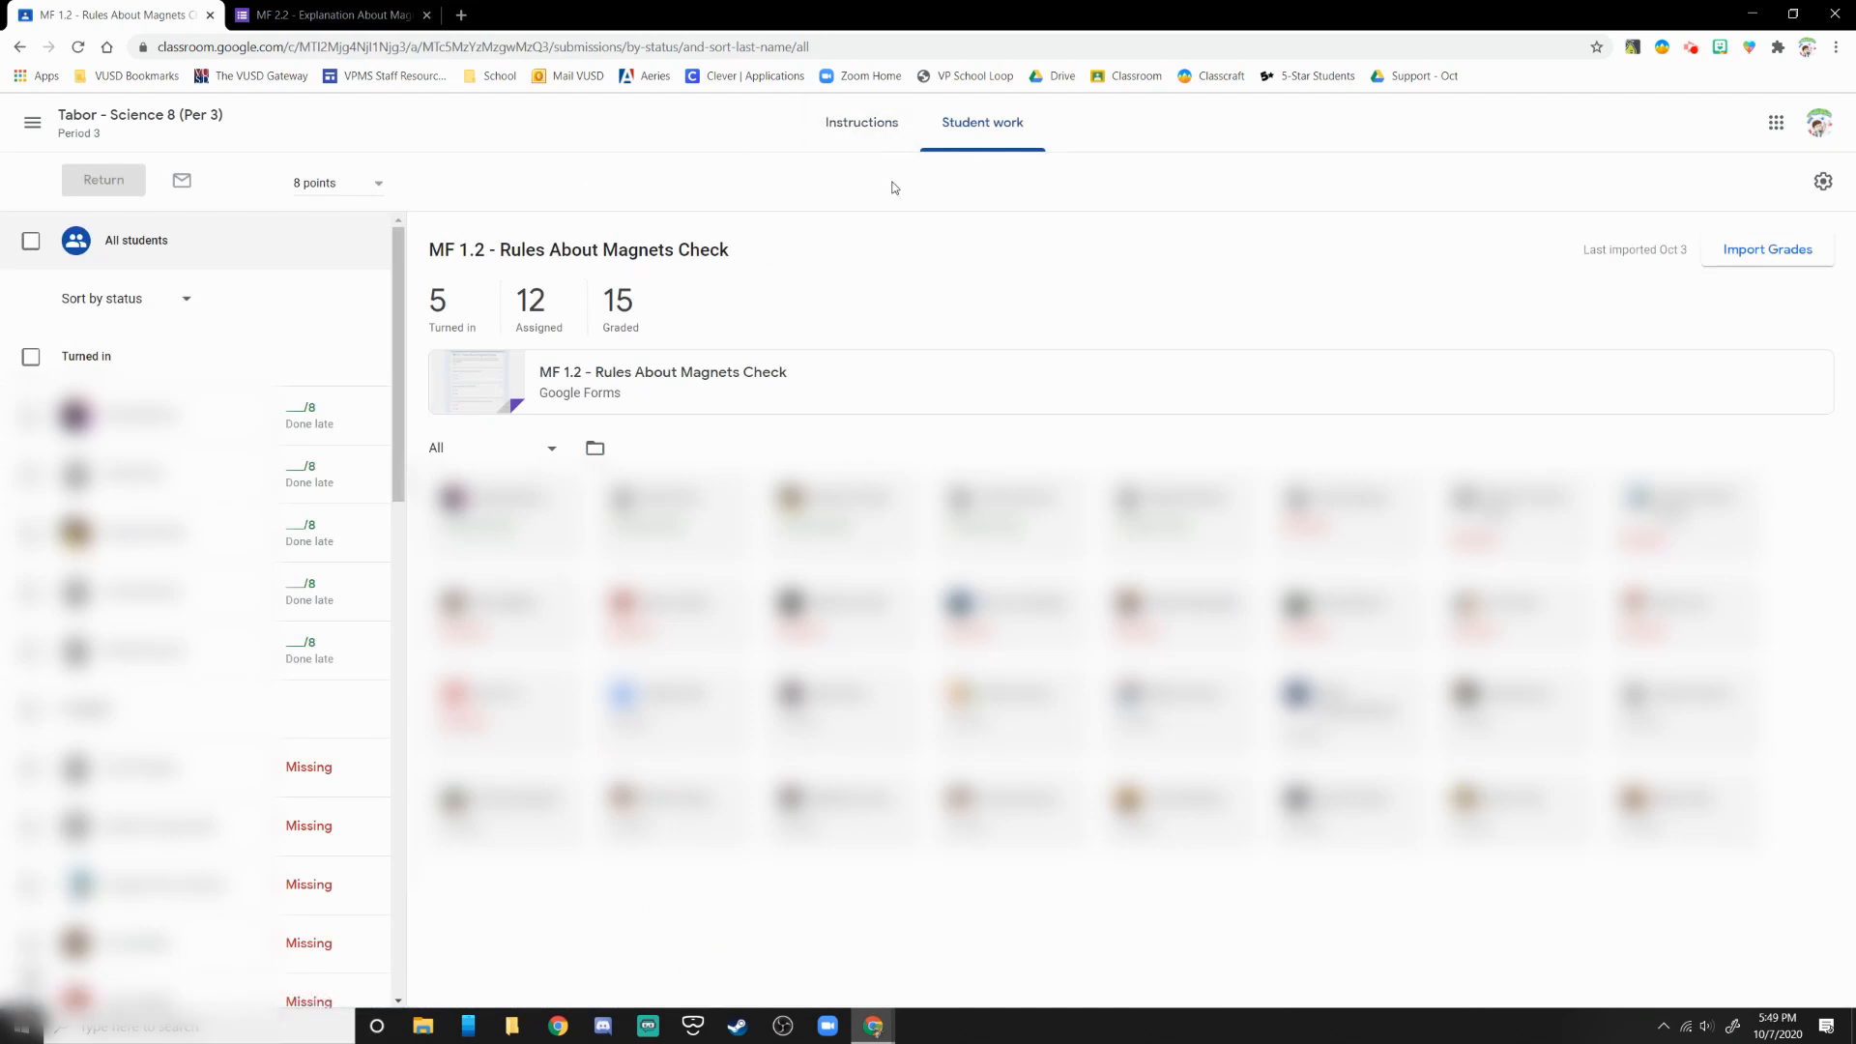
left_click(891, 126)
left_click(979, 125)
Step: Import the quiz grades from the attached form and return the graded work with all students selected
left_click(1774, 261)
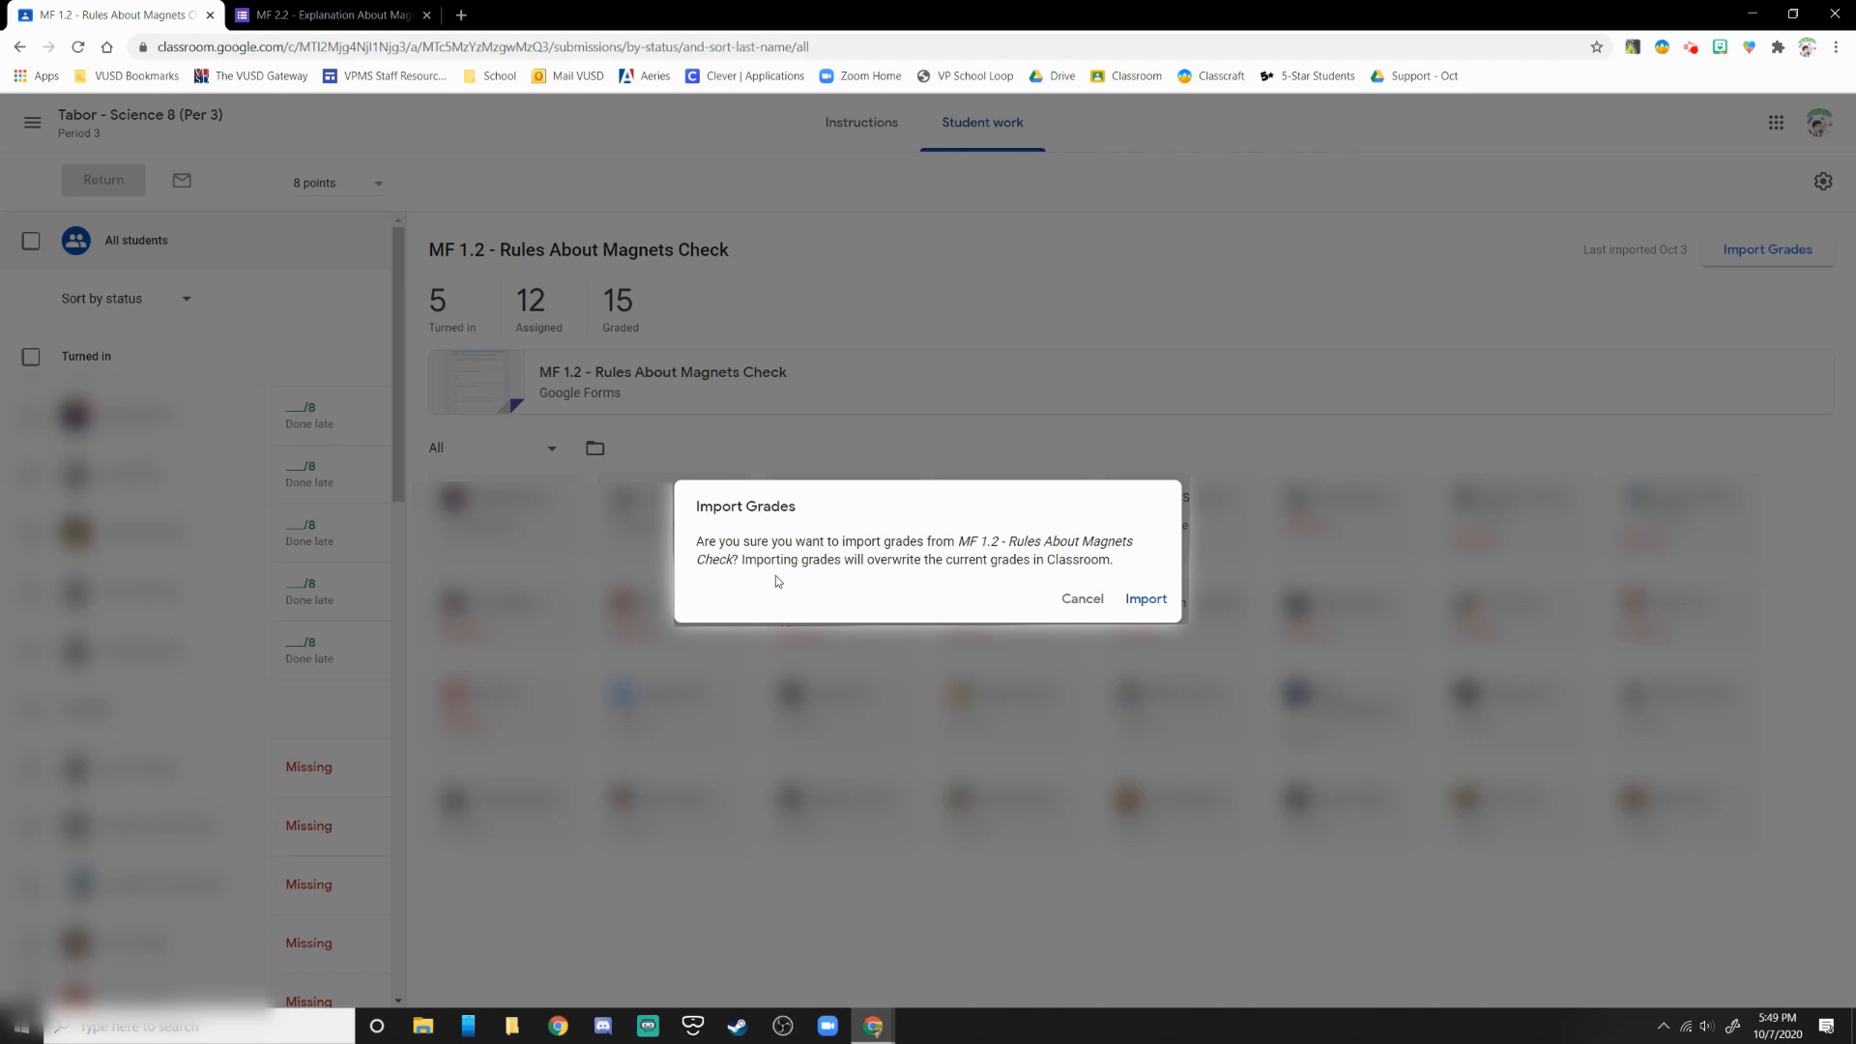
left_click(1141, 599)
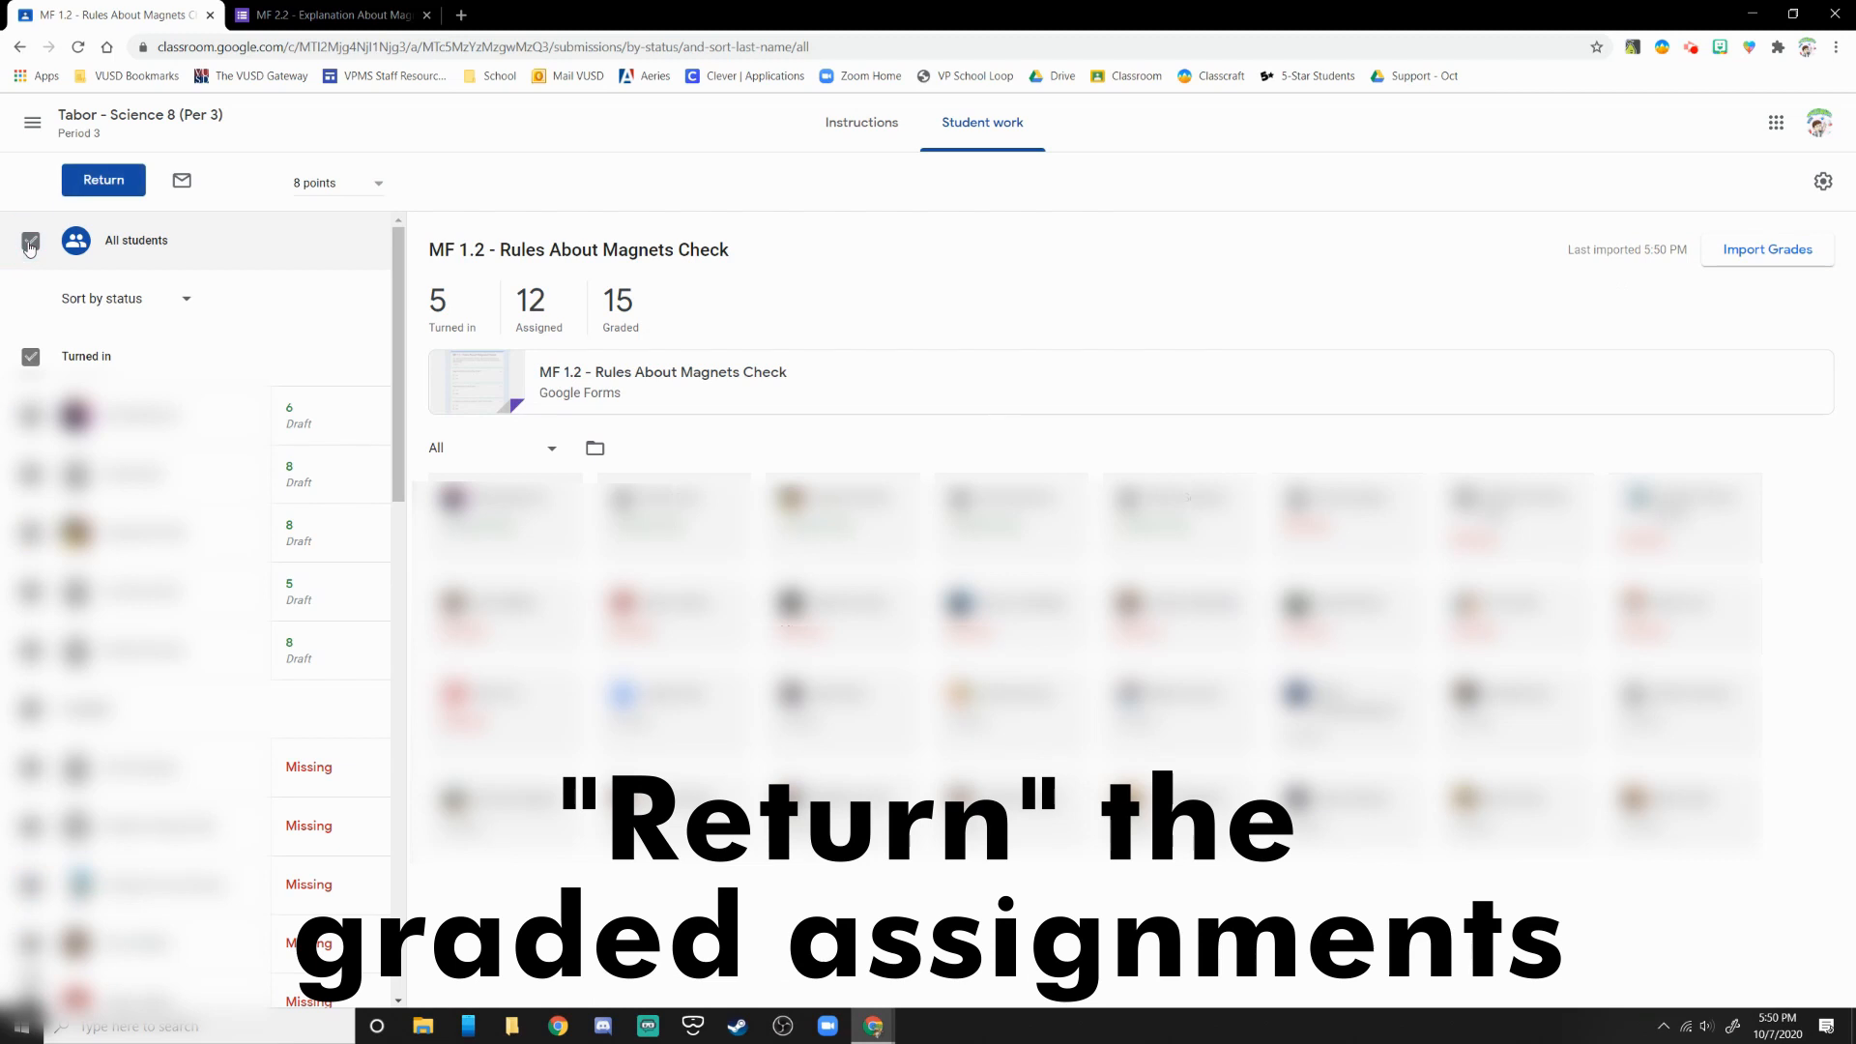
left_click(93, 182)
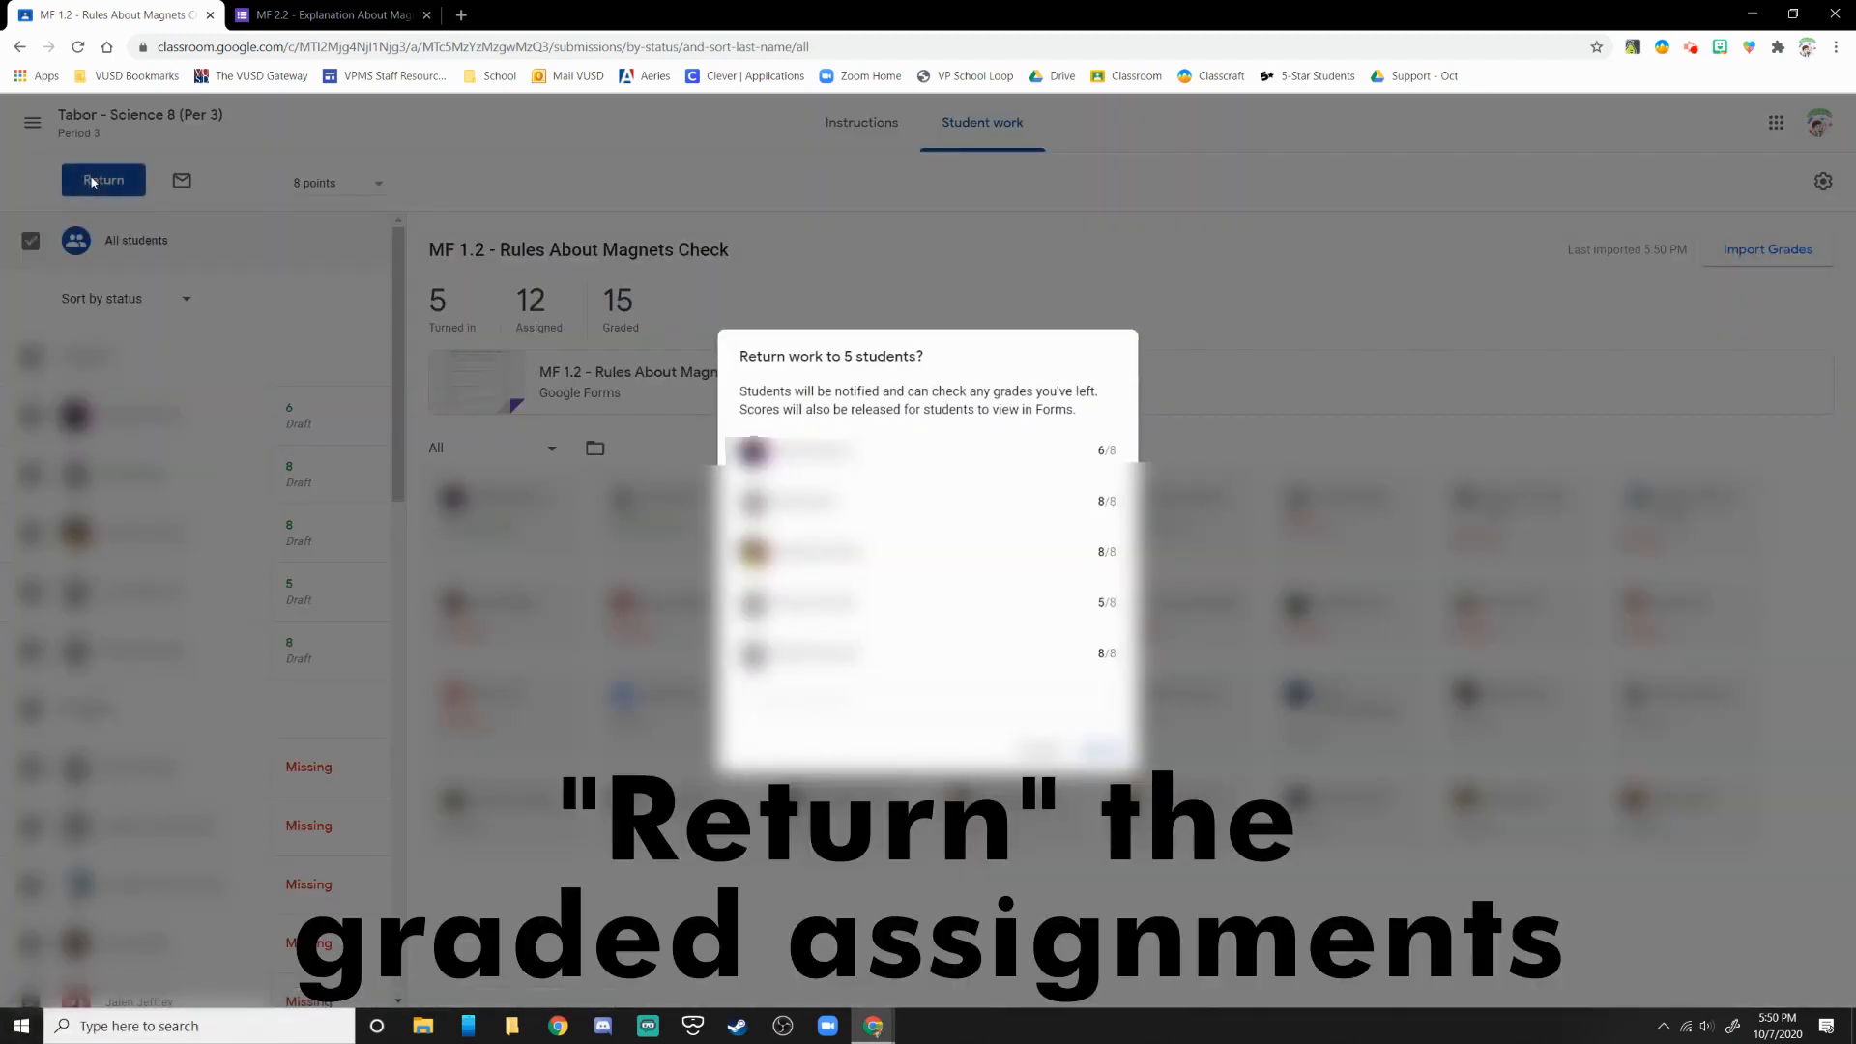